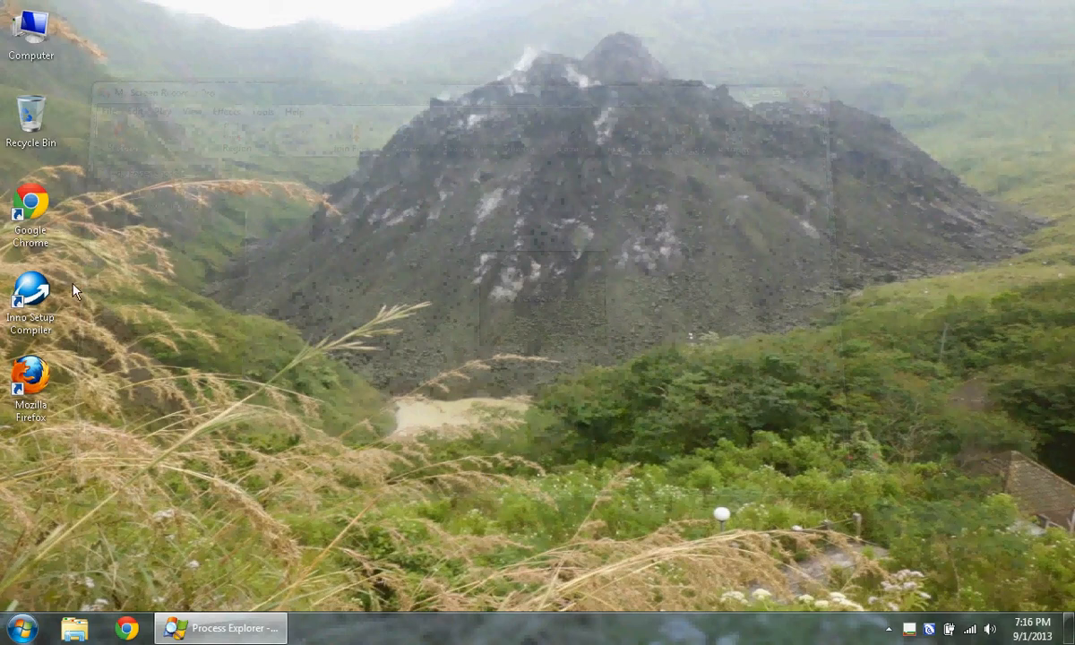
{"action": "double_click", "coordinate": [46, 237]}
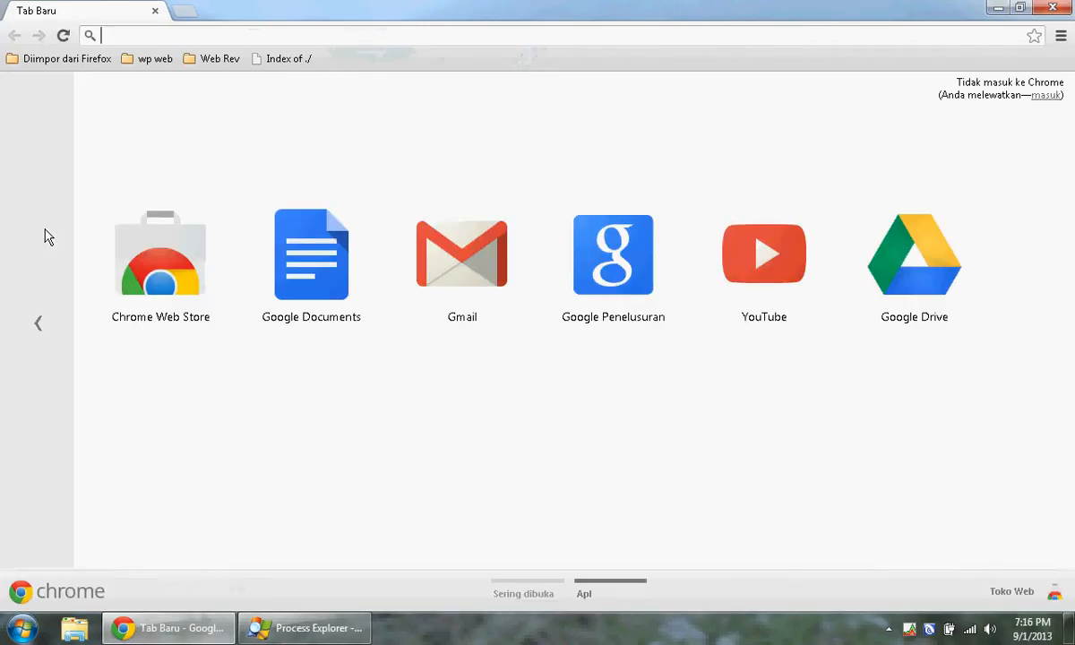
{"action": "type", "text": "www."}
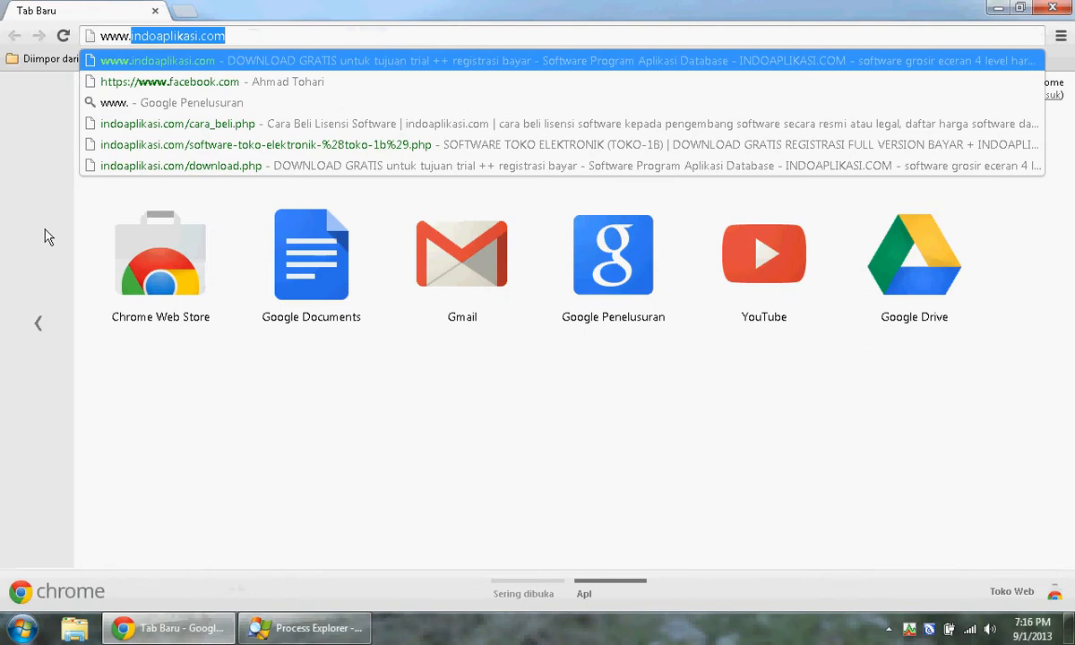
{"action": "type", "text": "indoaplika"}
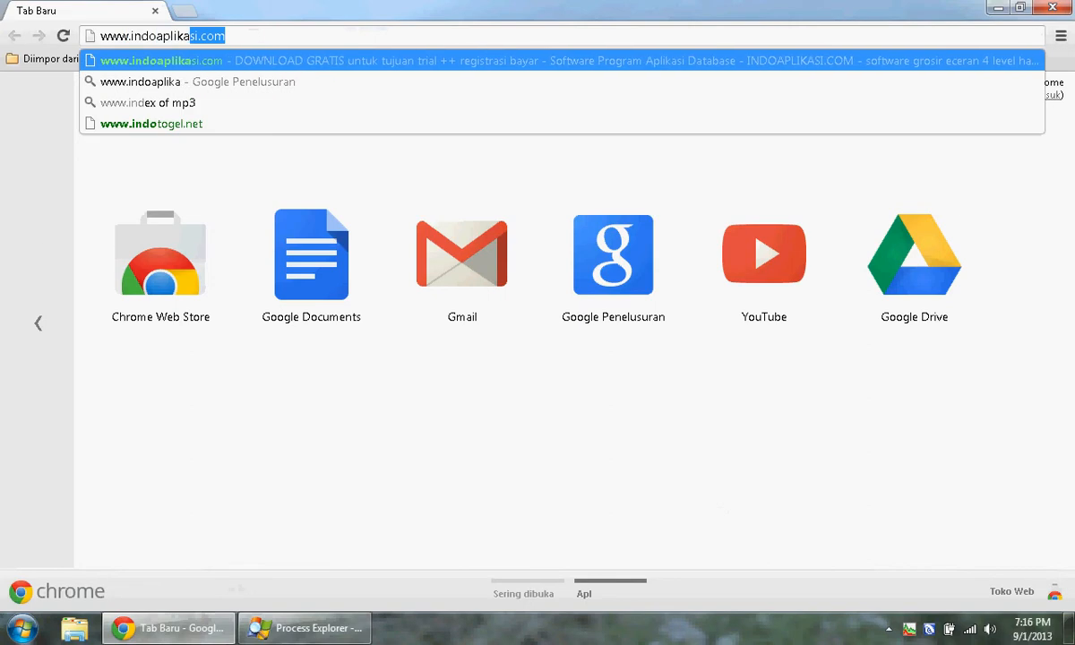
{"action": "type", "text": "si.com"}
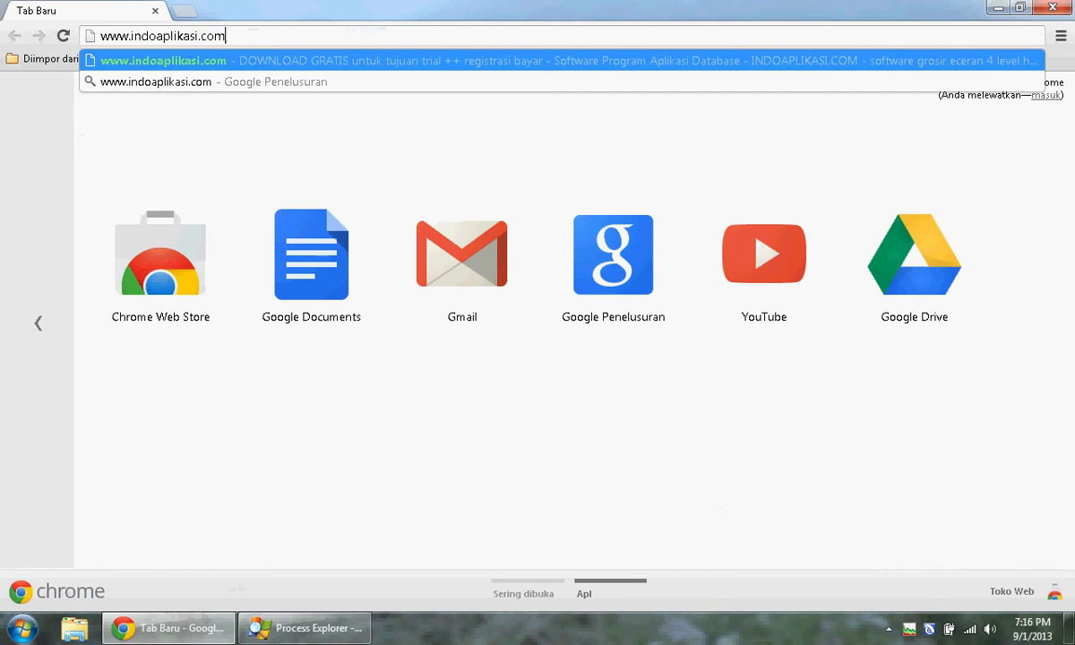
{"action": "key", "text": "Return"}
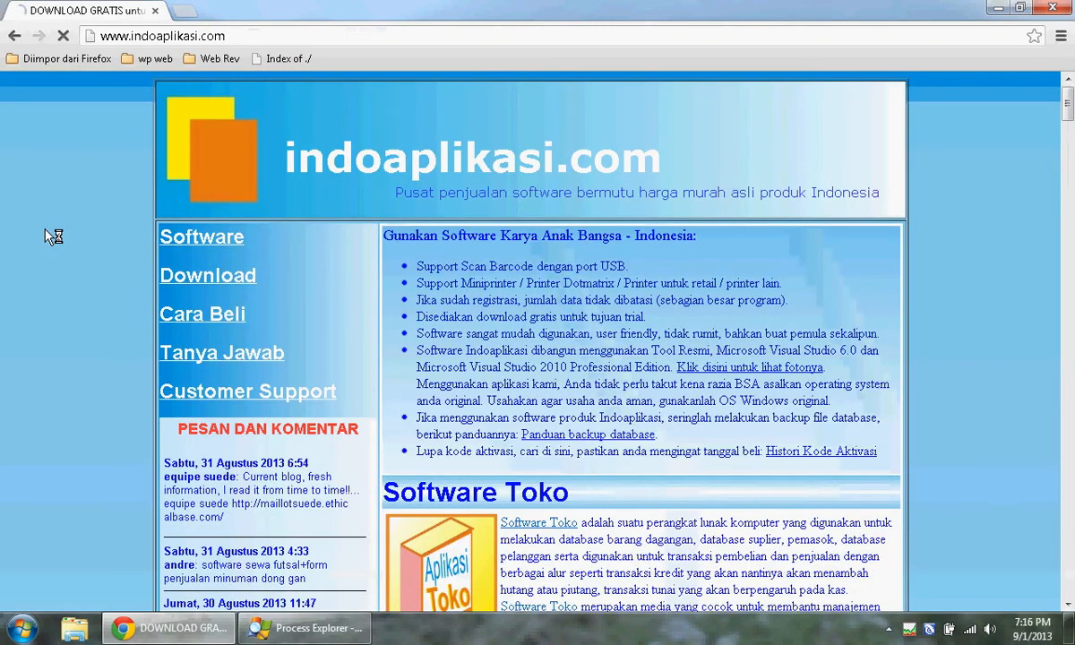
- Load the site software-it.com in a new browser tab
{"action": "key", "text": "ctrl+t"}
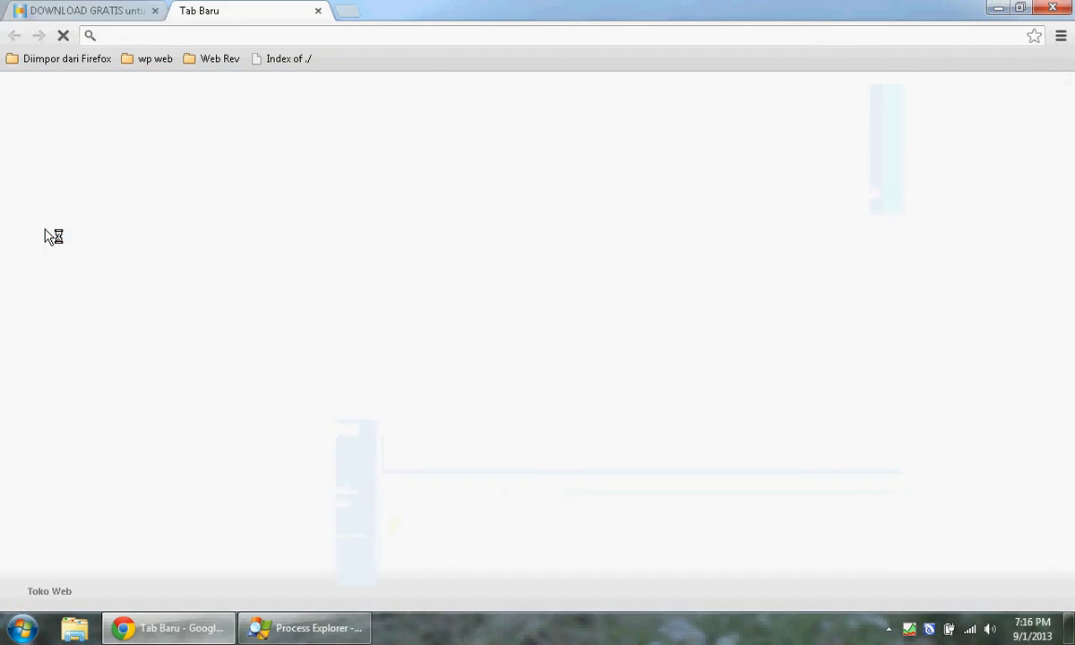
{"action": "type", "text": "software"}
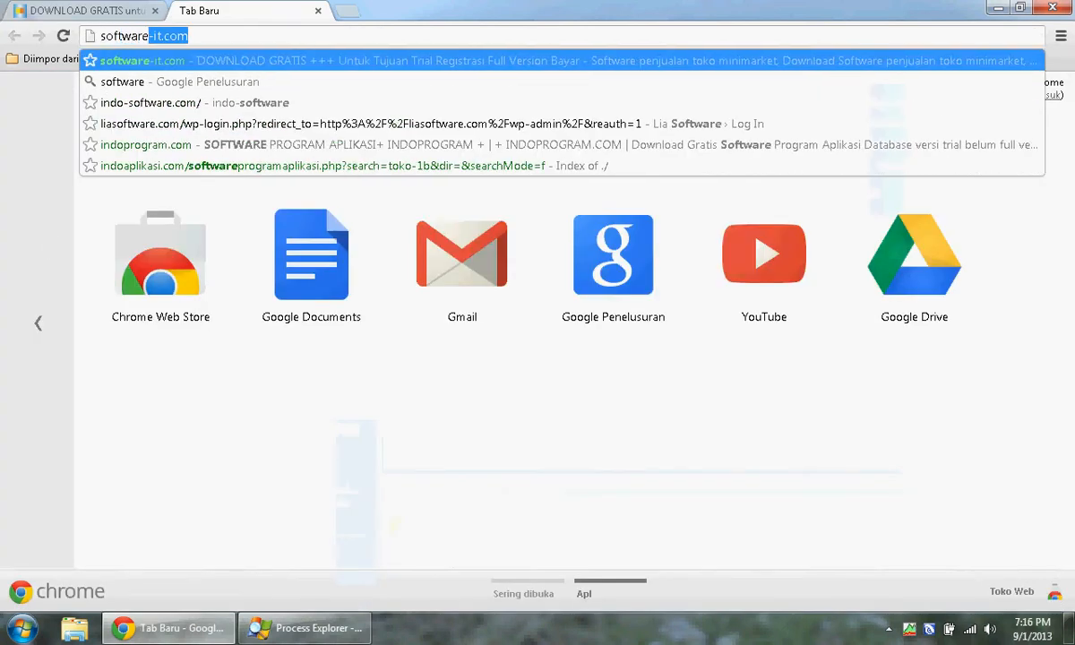
{"action": "type", "text": "-it.com"}
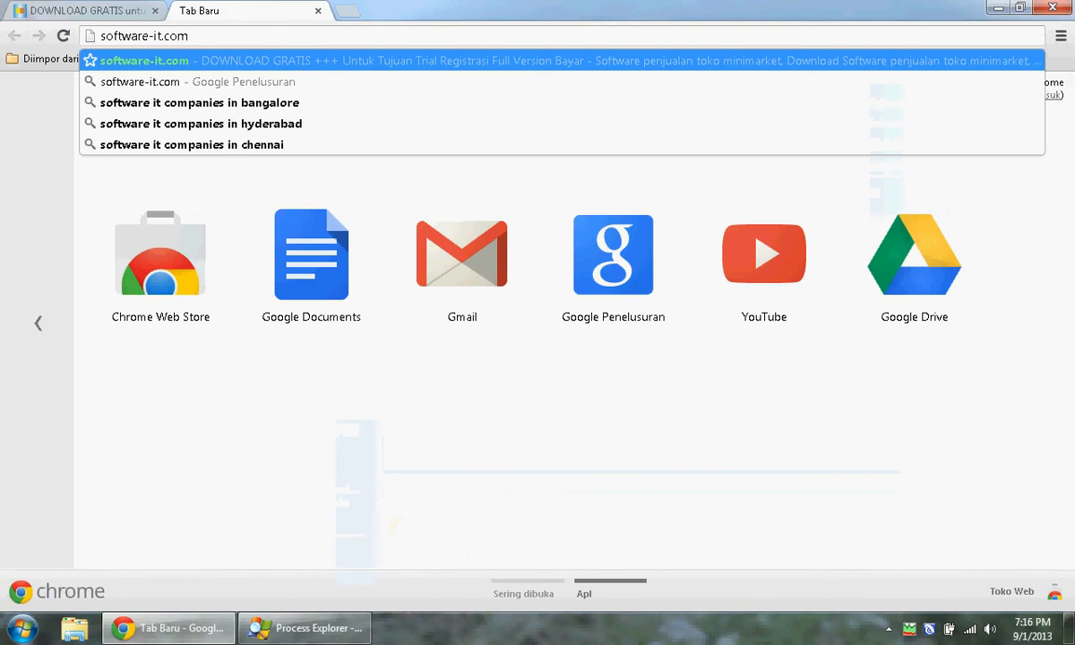
{"action": "key", "text": "Return"}
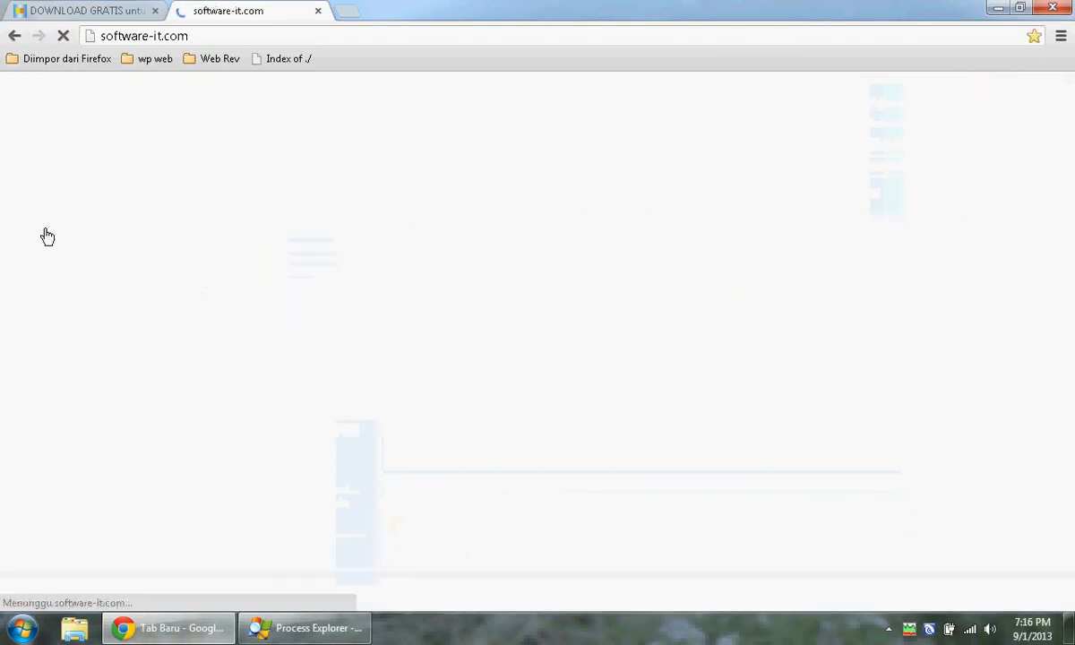
- View indoprogram.com in another new tab and close both extra tabs, keeping only indoaplikasi.com open
{"action": "key", "text": "ctrl+t"}
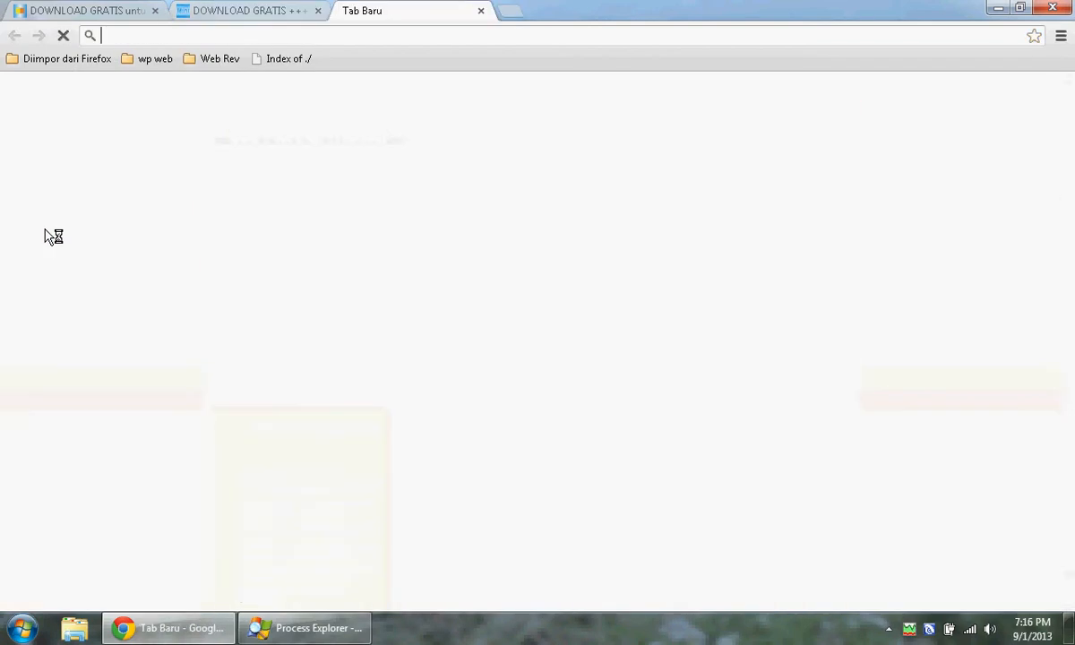
{"action": "type", "text": "indo"}
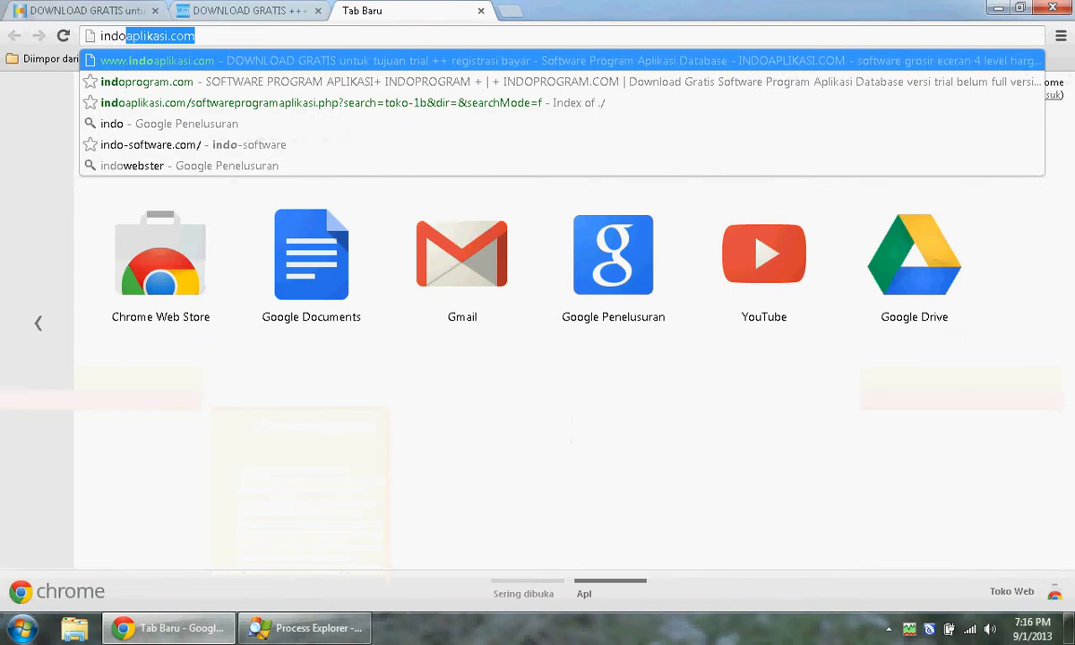
{"action": "type", "text": "prof"}
{"action": "key", "text": "BackSpace"}
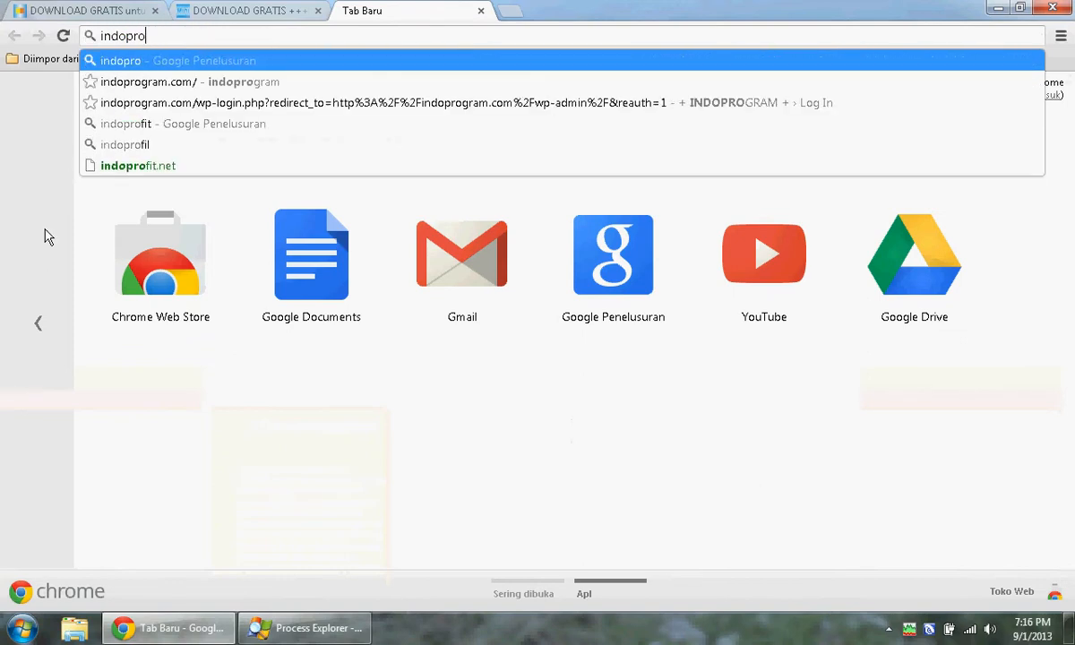
{"action": "type", "text": "gram.com"}
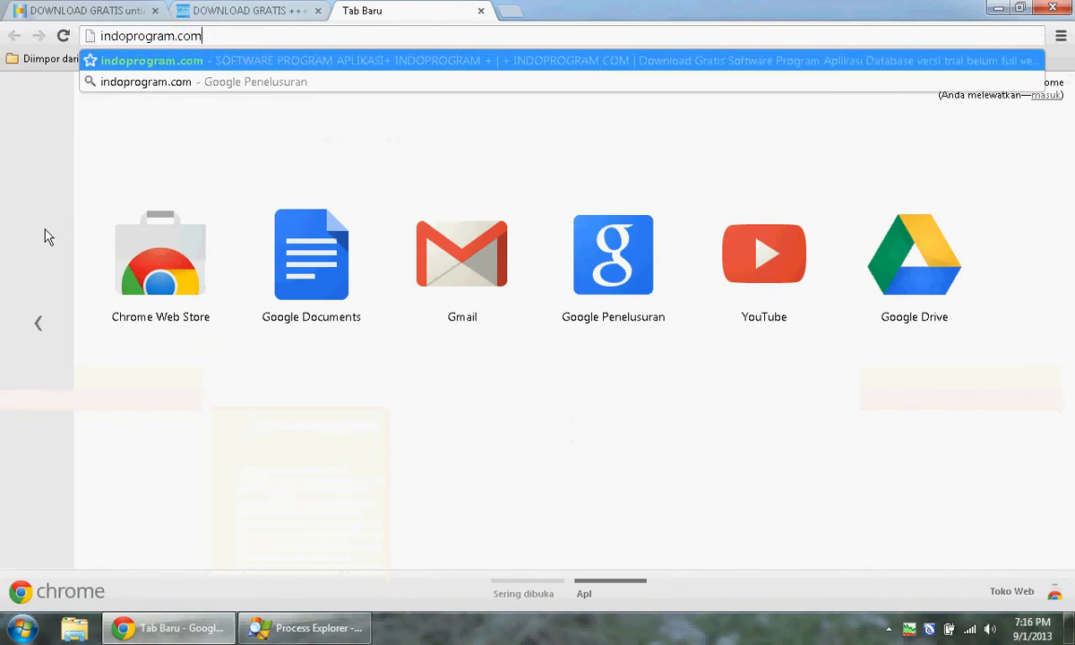
{"action": "key", "text": "Return"}
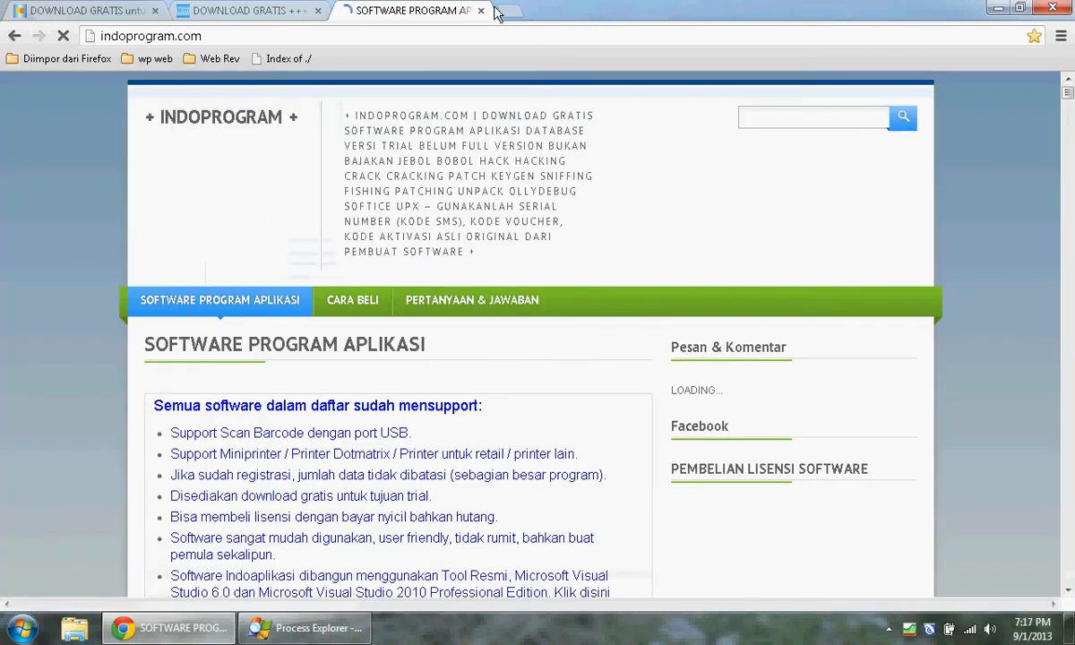
{"action": "left_click", "coordinate": [481, 10]}
{"action": "left_click", "coordinate": [318, 10]}
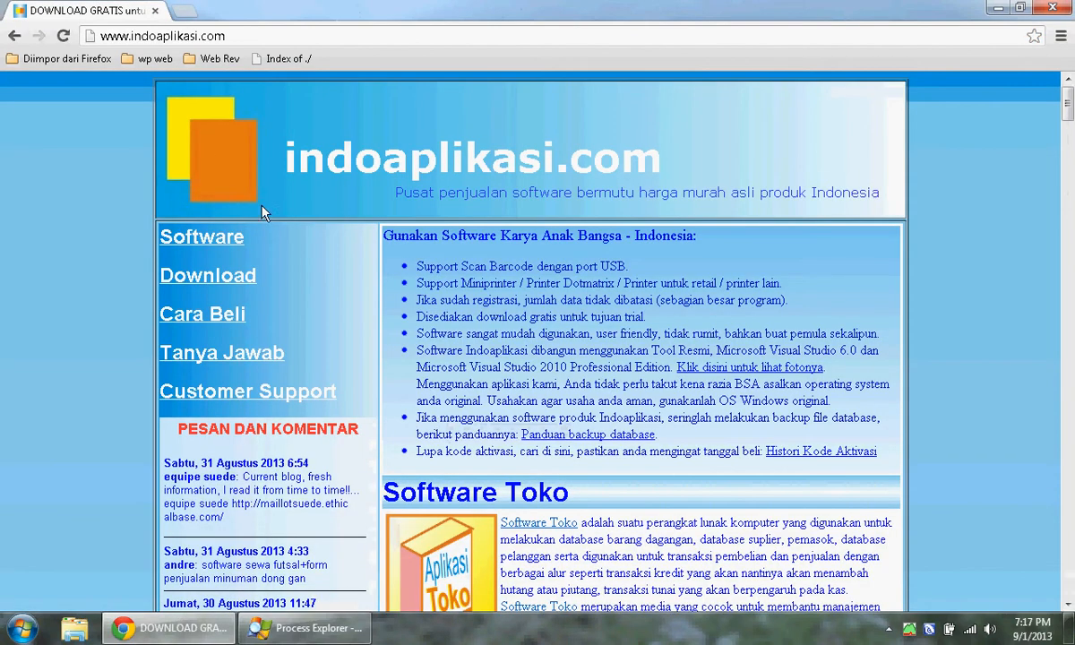
- Download software-toko-grosir-(toko-1b).zip from the toko-1b folder on the site's Download page and show all downloads
{"action": "left_click", "coordinate": [220, 279]}
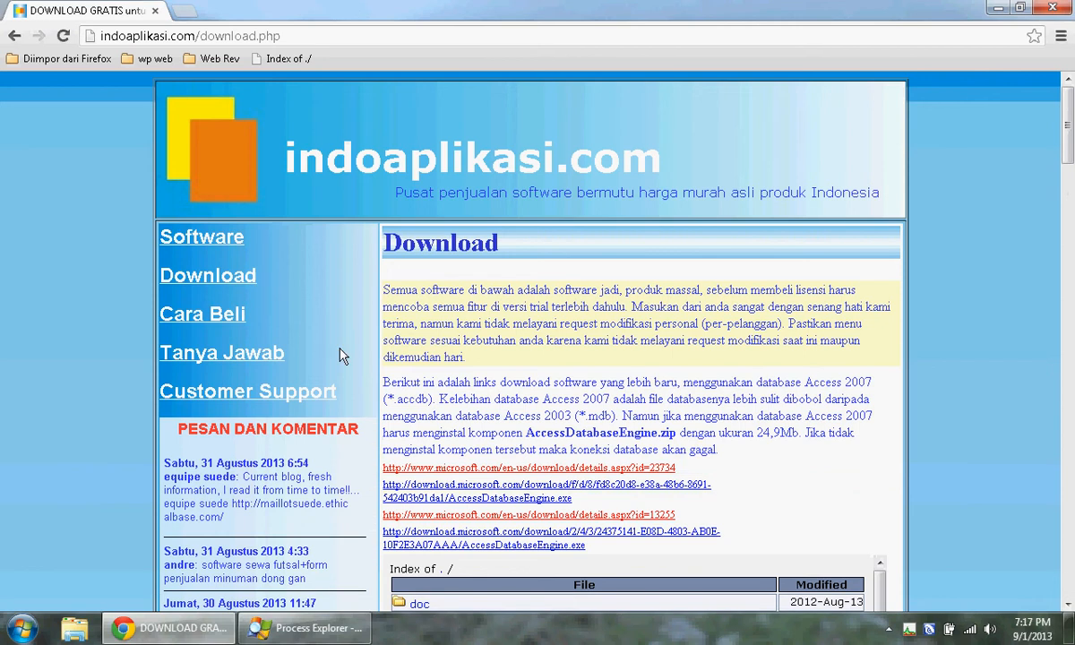
{"action": "scroll", "coordinate": [341, 355], "scroll_direction": "down", "scroll_amount": 5}
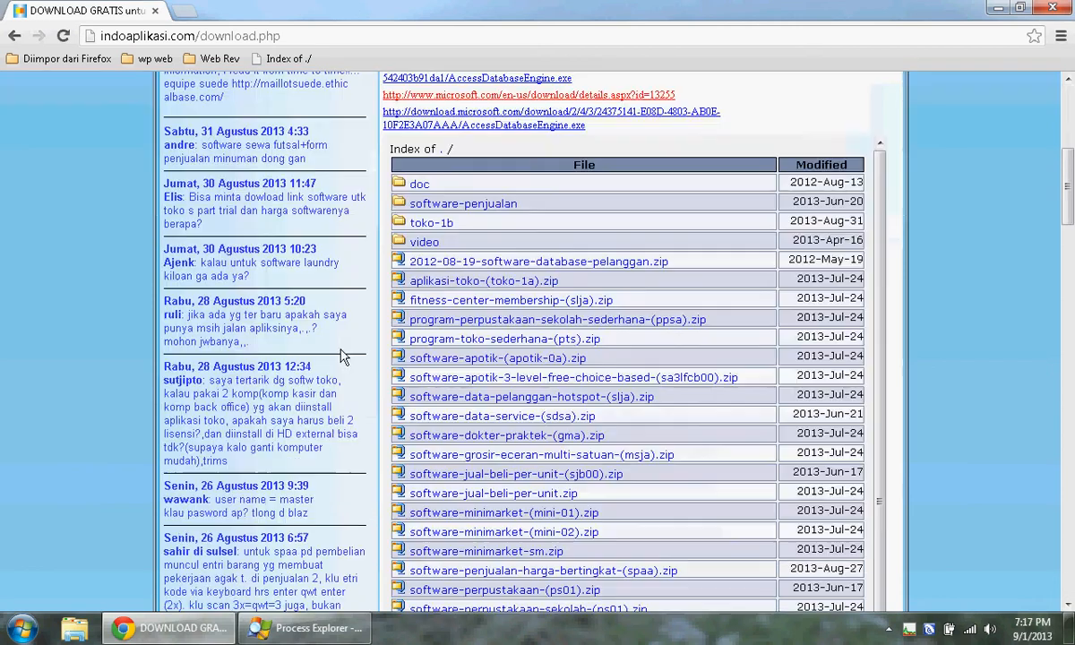
{"action": "left_click", "coordinate": [442, 224]}
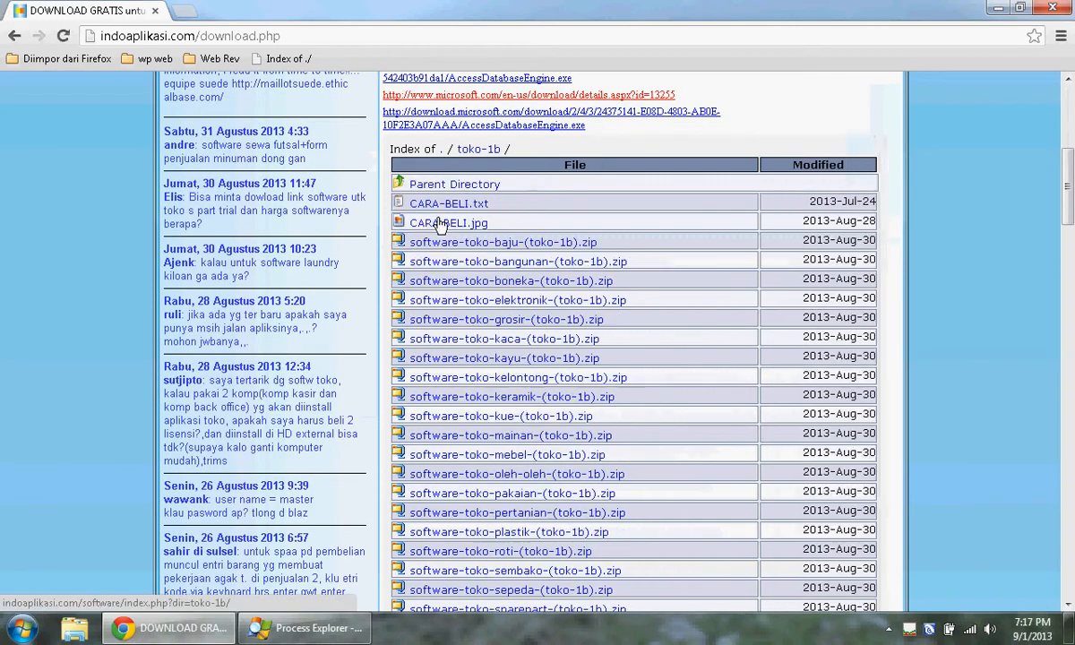
{"action": "left_click", "coordinate": [545, 321]}
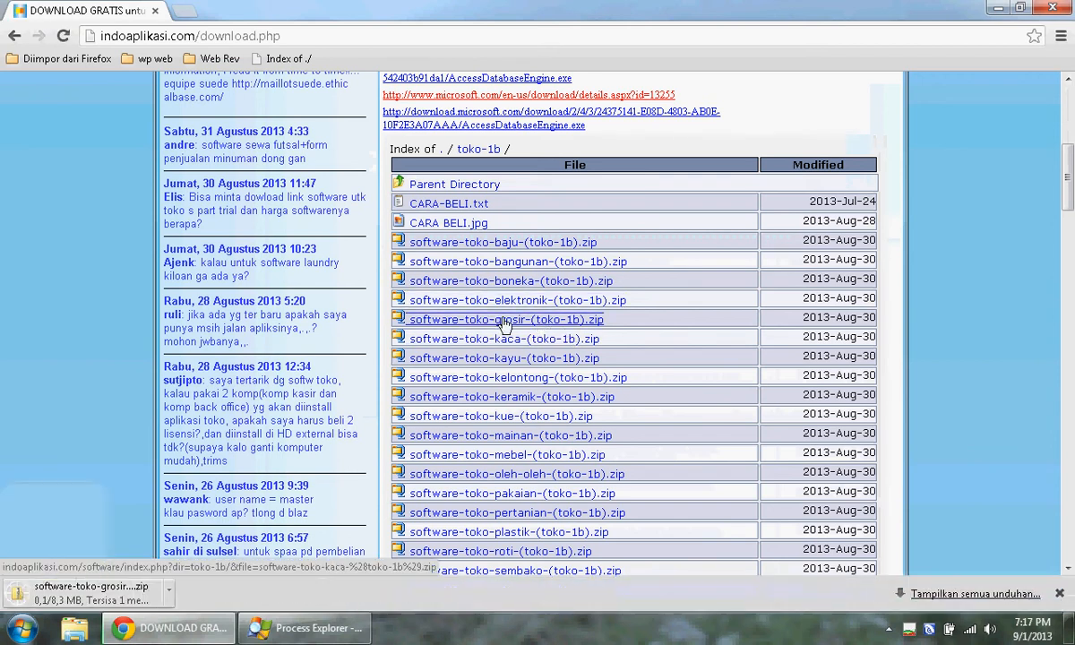
{"action": "left_click", "coordinate": [932, 594]}
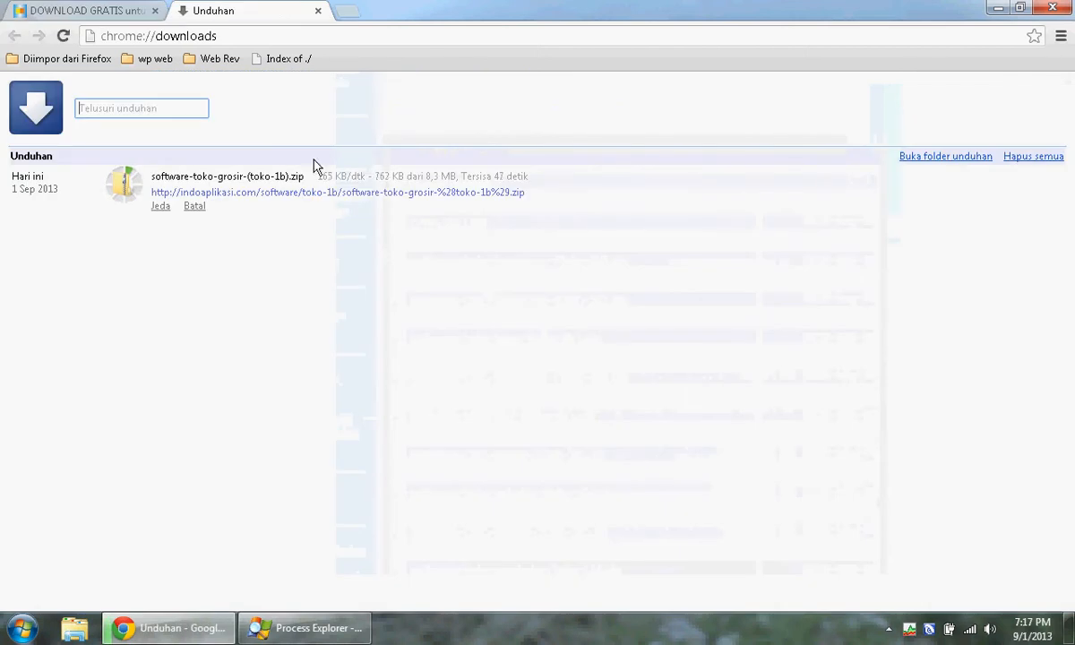
- View the software-toko-grosir-(toko-1b).php description page in a new tab, starting from the bookmarked "Index of ./" page
{"action": "left_click", "coordinate": [347, 13]}
{"action": "left_click", "coordinate": [266, 58]}
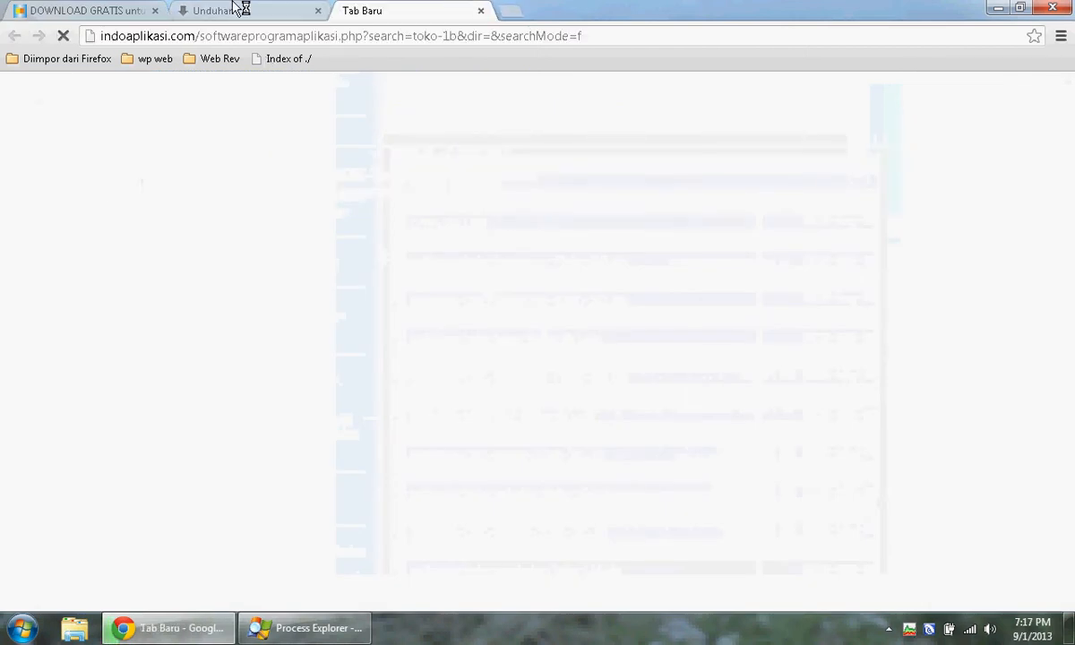
{"action": "left_click", "coordinate": [242, 9]}
{"action": "left_click", "coordinate": [401, 13]}
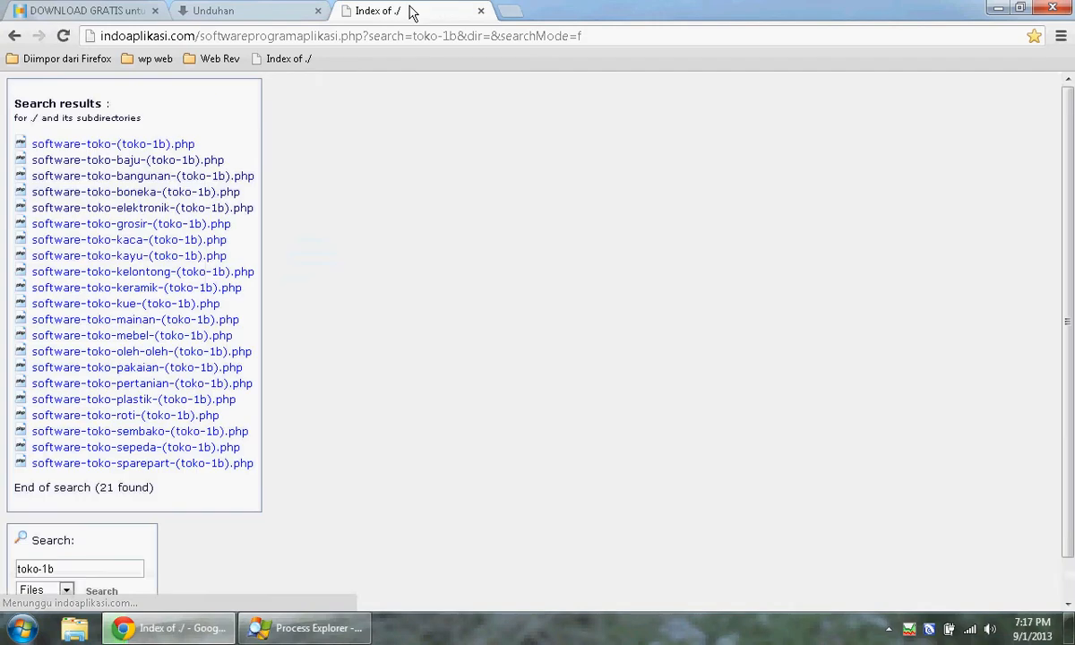
{"action": "left_click", "coordinate": [185, 223]}
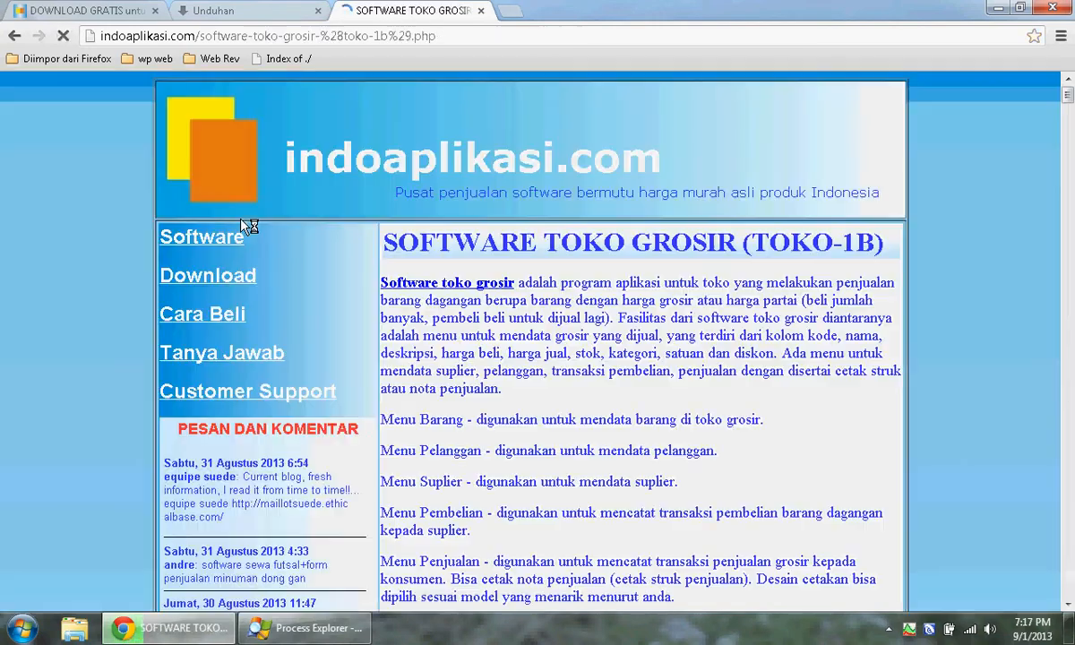
{"action": "left_click", "coordinate": [70, 40]}
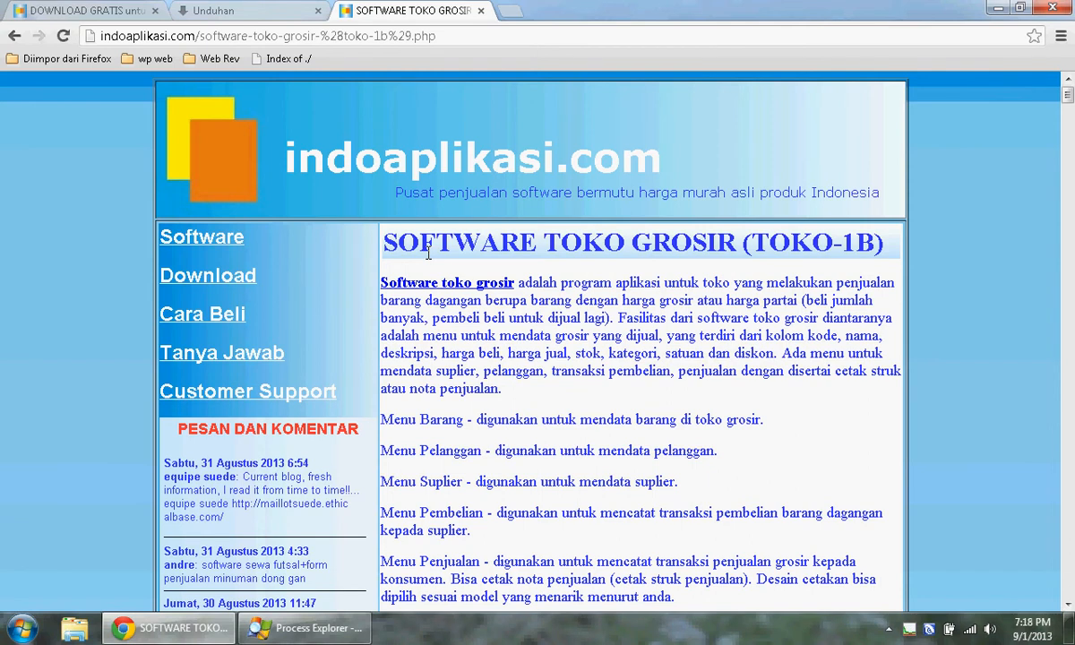
- Open the folder of downloaded files and extract software-toko-grosir-(toko-1b).zip with WinRAR into a folder of the same name
{"action": "left_click", "coordinate": [234, 9]}
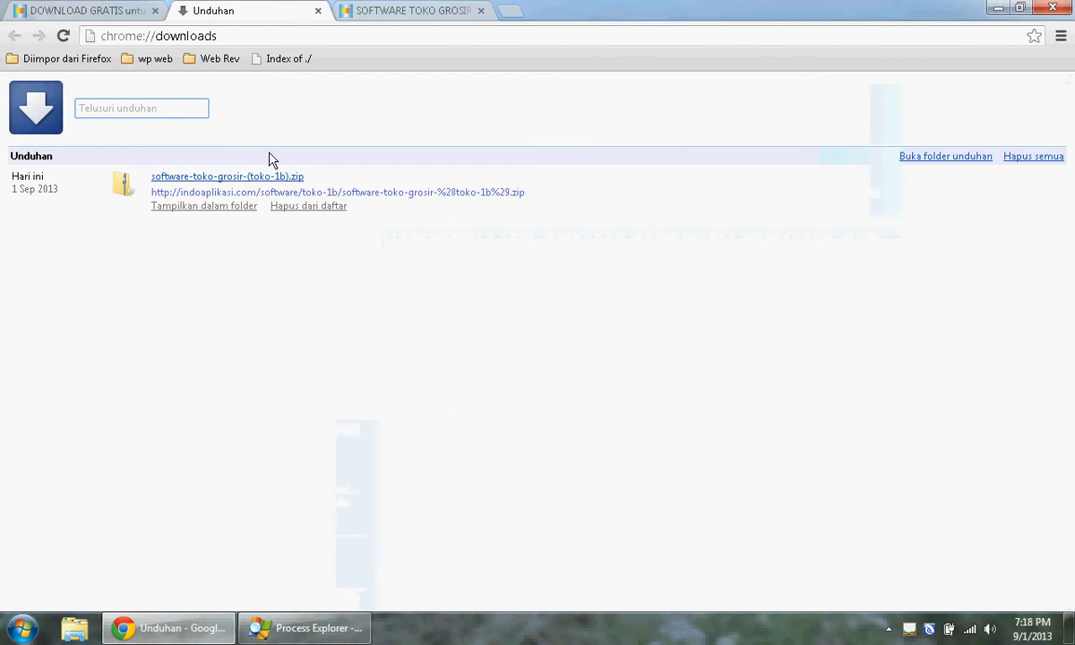
{"action": "left_click", "coordinate": [918, 161]}
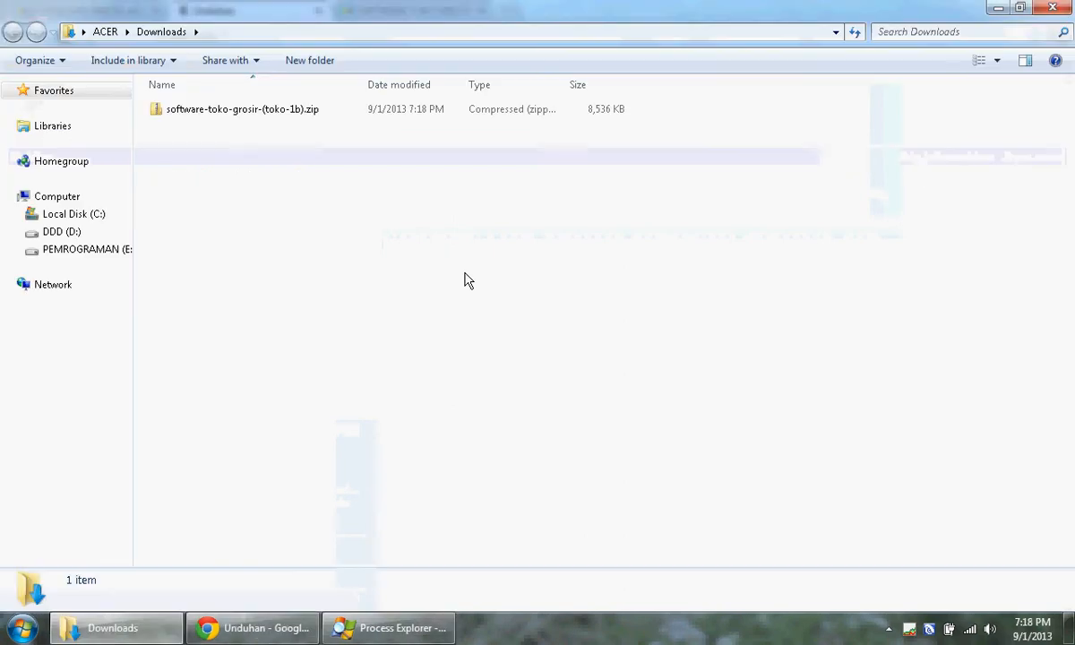
{"action": "right_click", "coordinate": [286, 109]}
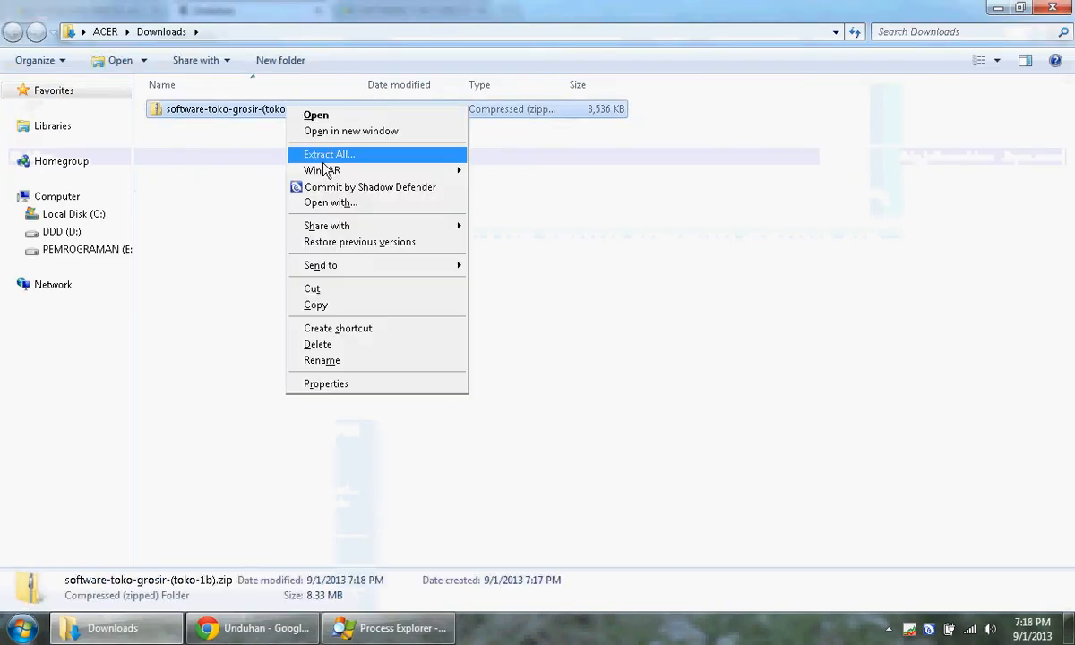
{"action": "mouse_move", "coordinate": [345, 172]}
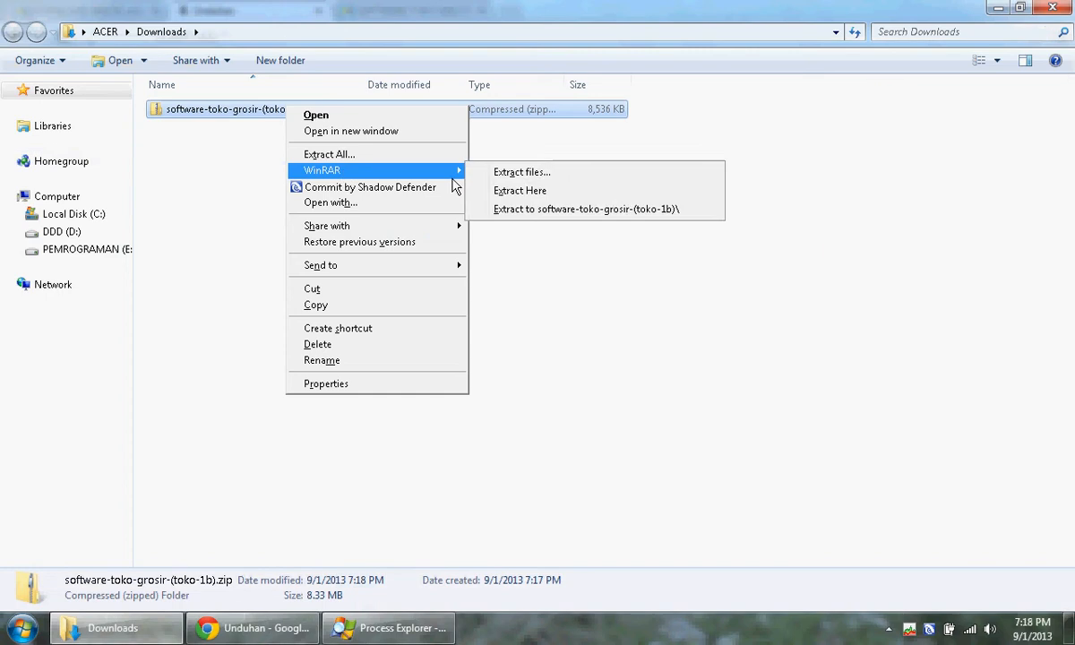
{"action": "left_click", "coordinate": [501, 209]}
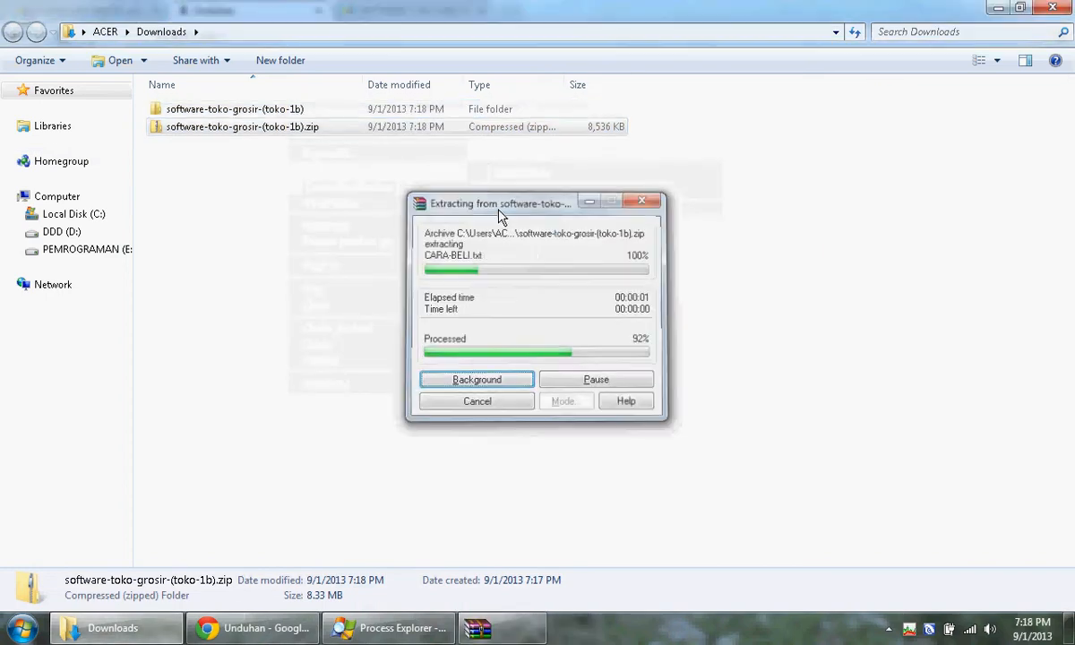
- Open the extracted software-toko-grosir-(toko-1b) folder and run the installer software-toko-grosir-(toko-1b).exe
{"action": "left_click", "coordinate": [269, 112]}
{"action": "double_click", "coordinate": [269, 109]}
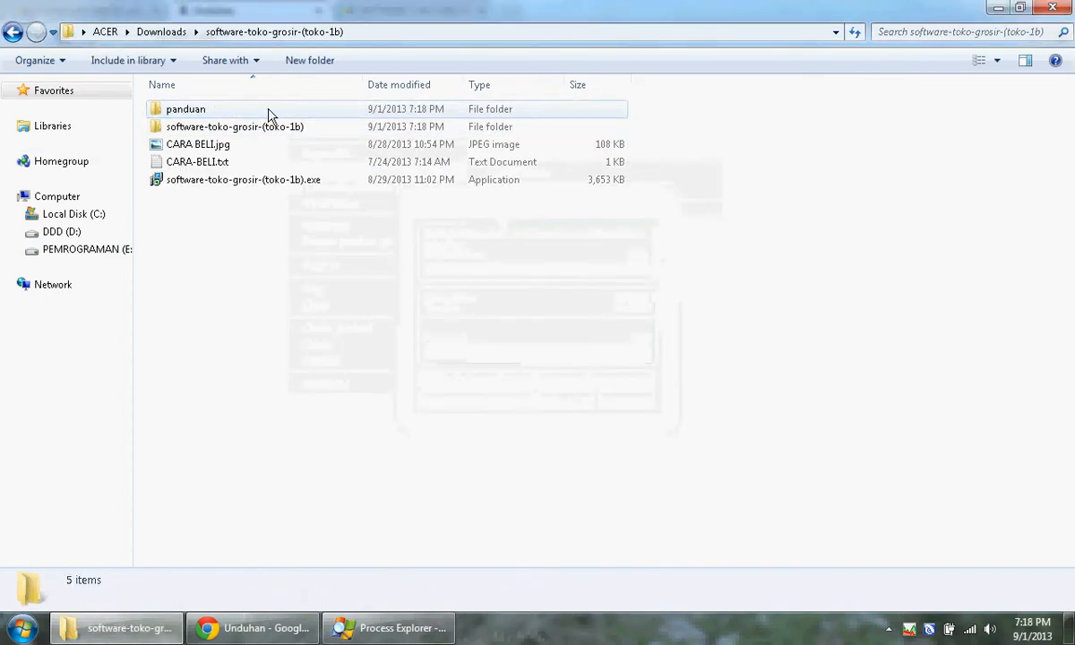
{"action": "left_click", "coordinate": [289, 182]}
{"action": "double_click", "coordinate": [289, 182]}
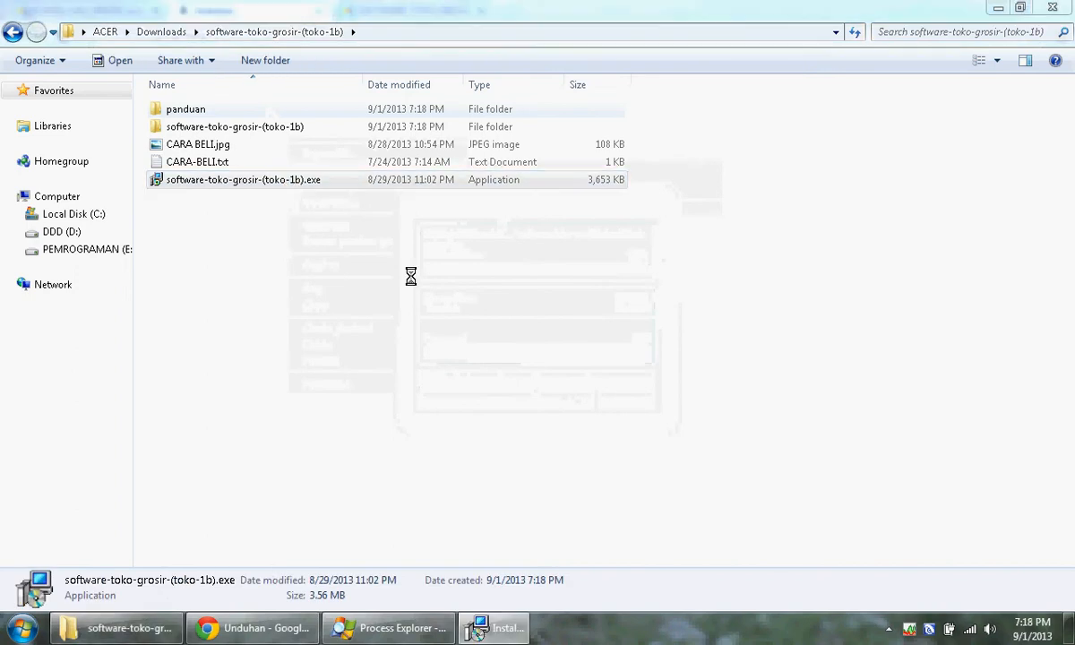
- Install Software Toko Grosir (Toko-1B) with the default settings and finish with the option to run the program enabled
{"action": "left_click", "coordinate": [632, 449]}
{"action": "left_click", "coordinate": [633, 449]}
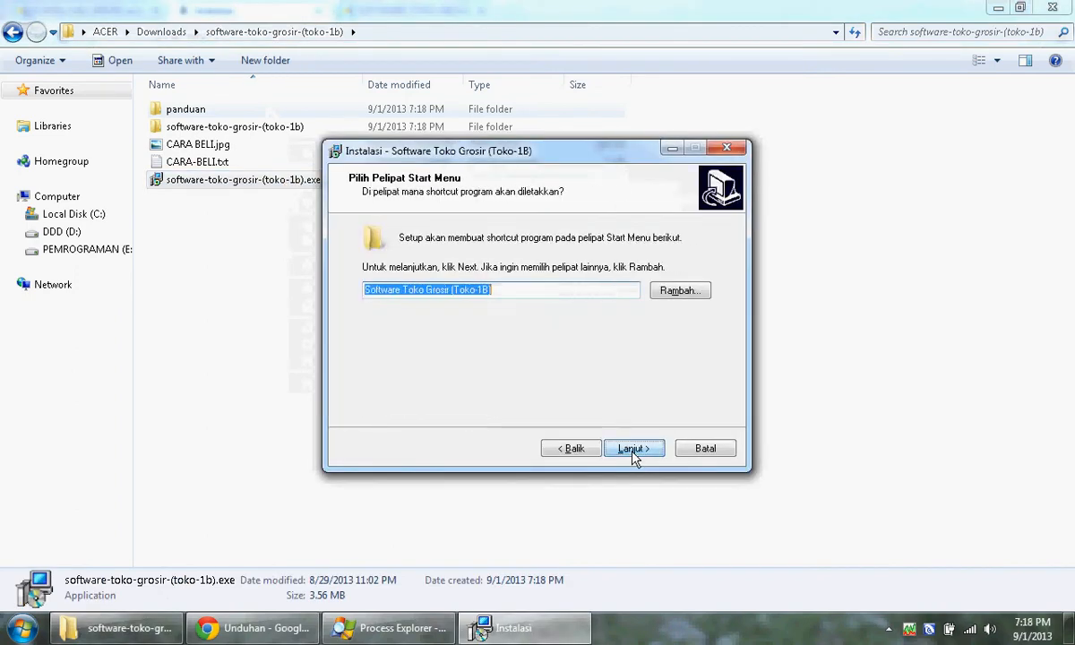
{"action": "left_click", "coordinate": [633, 449]}
{"action": "left_click", "coordinate": [632, 449]}
{"action": "left_click", "coordinate": [634, 449]}
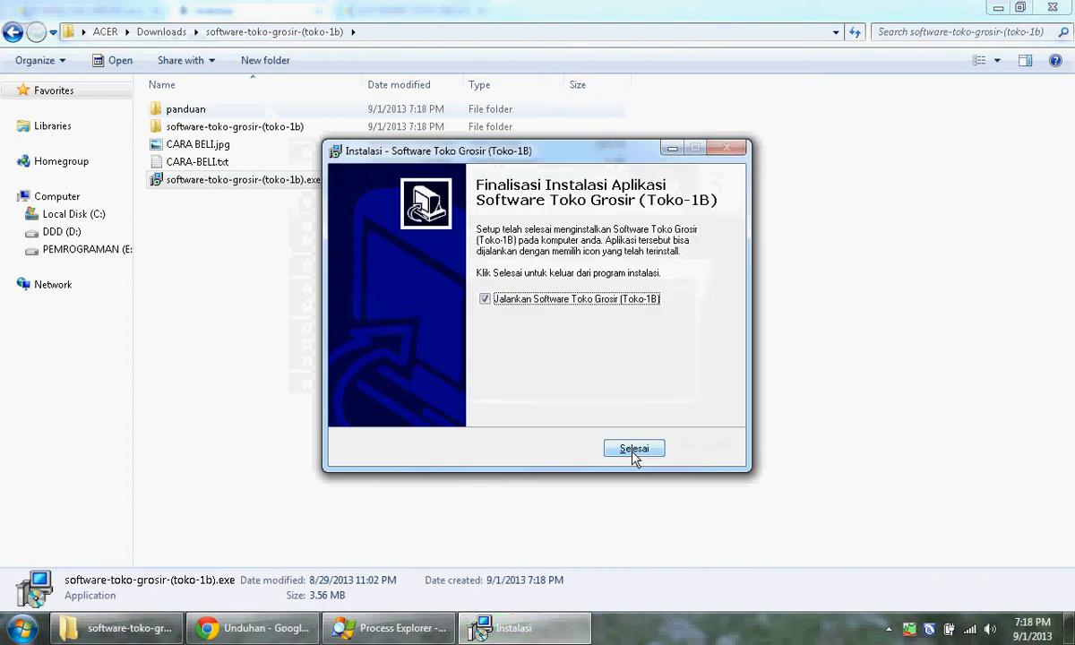
{"action": "left_click", "coordinate": [633, 449]}
- Close the extracted folder's window and the browser tabs with the downloads list and the software description
{"action": "left_click", "coordinate": [1053, 7]}
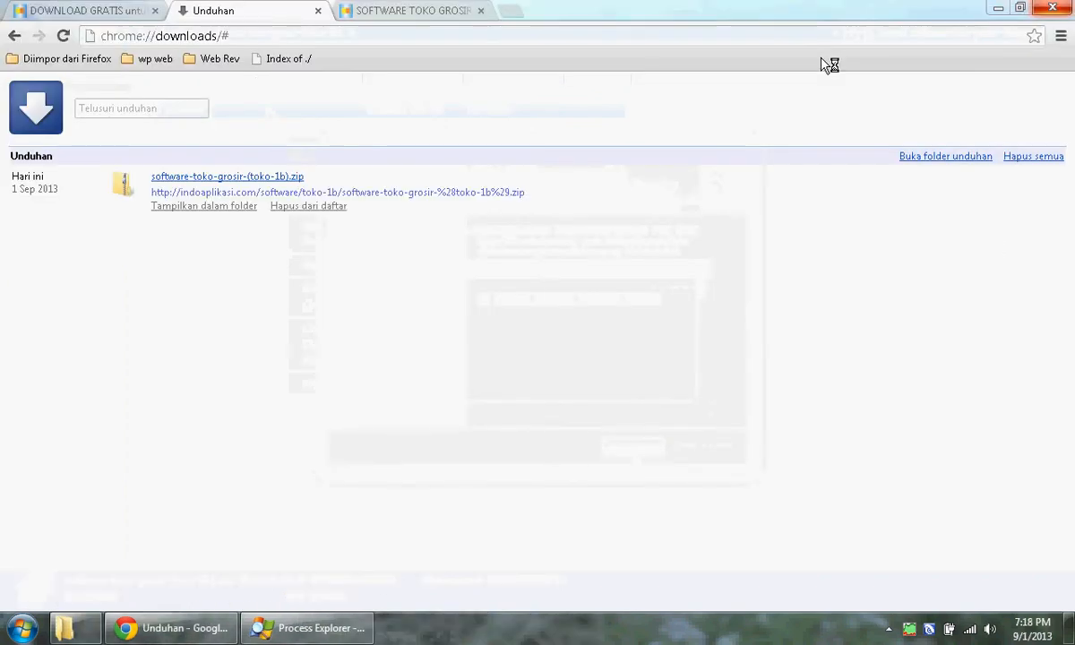
{"action": "left_click", "coordinate": [318, 10]}
{"action": "left_click", "coordinate": [318, 10]}
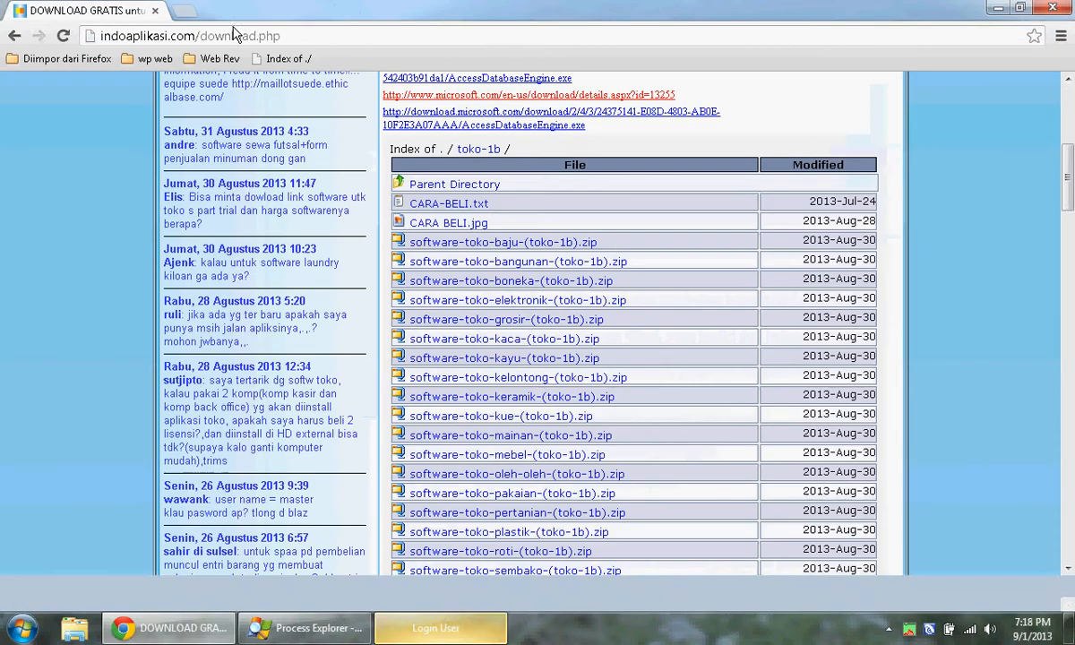
- Minimize the browser and log in to Software Toko Grosir as Master with the password left empty
{"action": "left_click", "coordinate": [999, 7]}
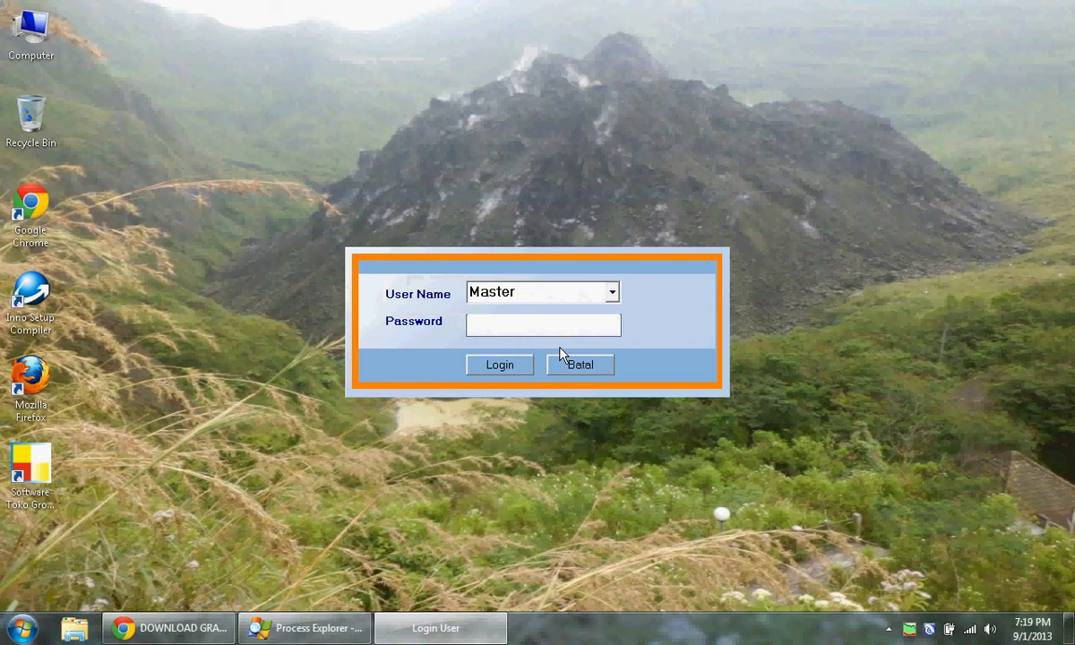
{"action": "left_click", "coordinate": [562, 355]}
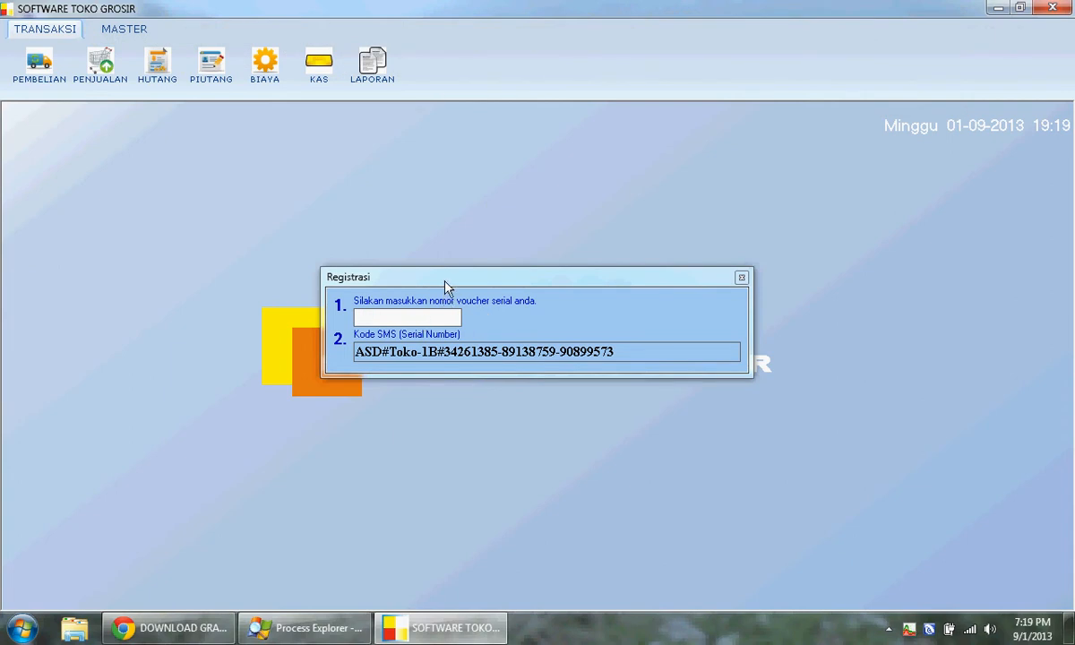
- Close the Registrasi window without entering a voucher serial number
{"action": "left_click", "coordinate": [413, 318]}
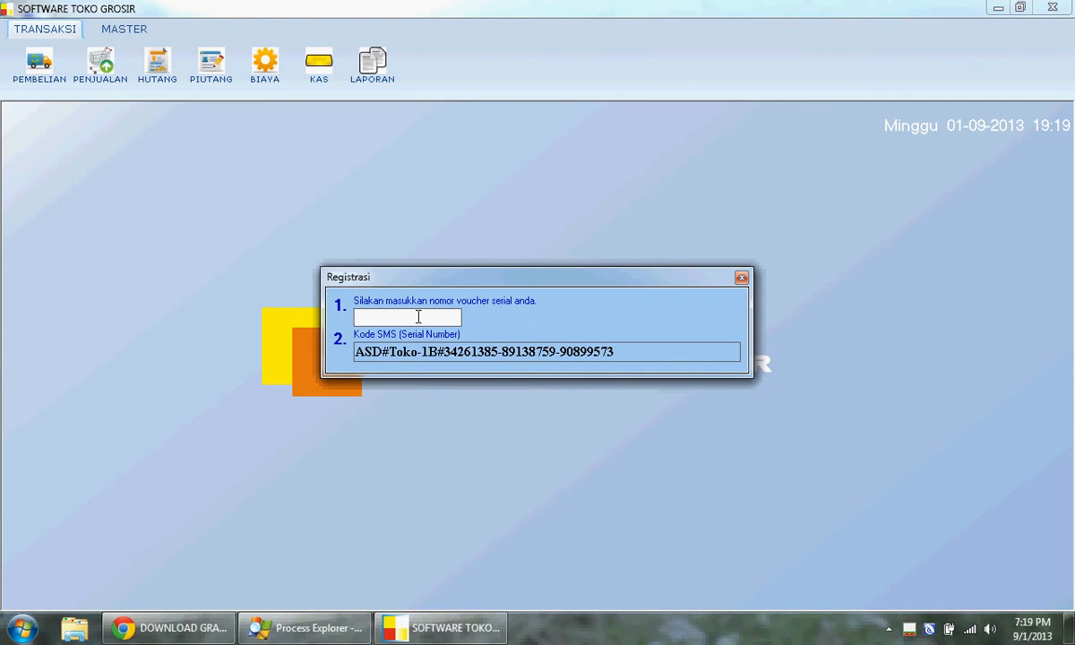
{"action": "left_click_drag", "start_coordinate": [452, 285], "coordinate": [479, 225]}
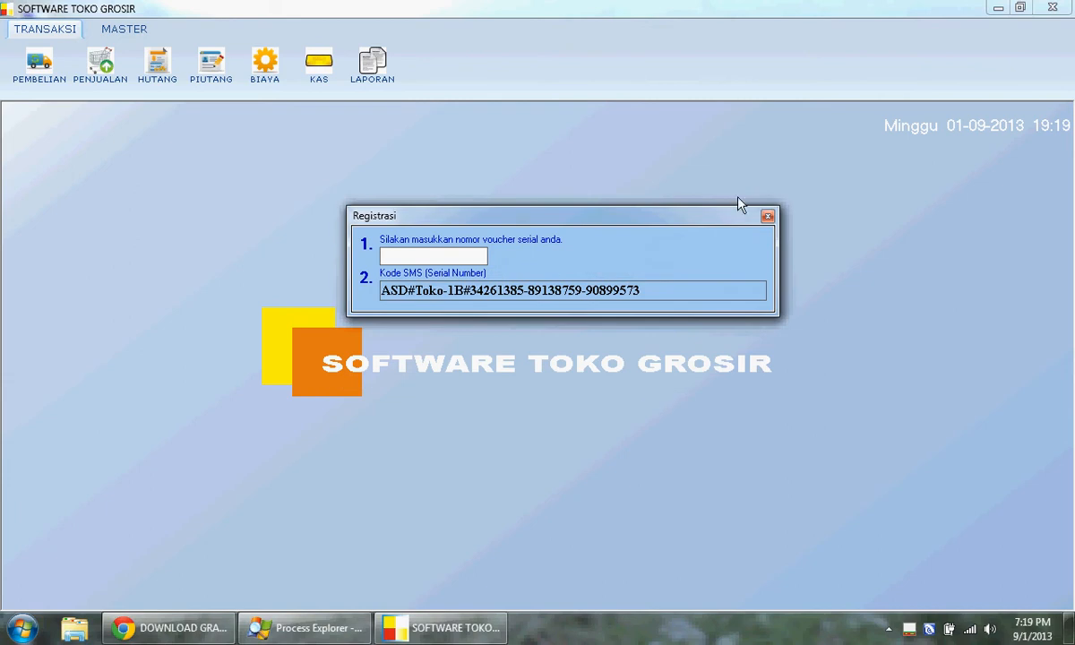
{"action": "left_click", "coordinate": [768, 217]}
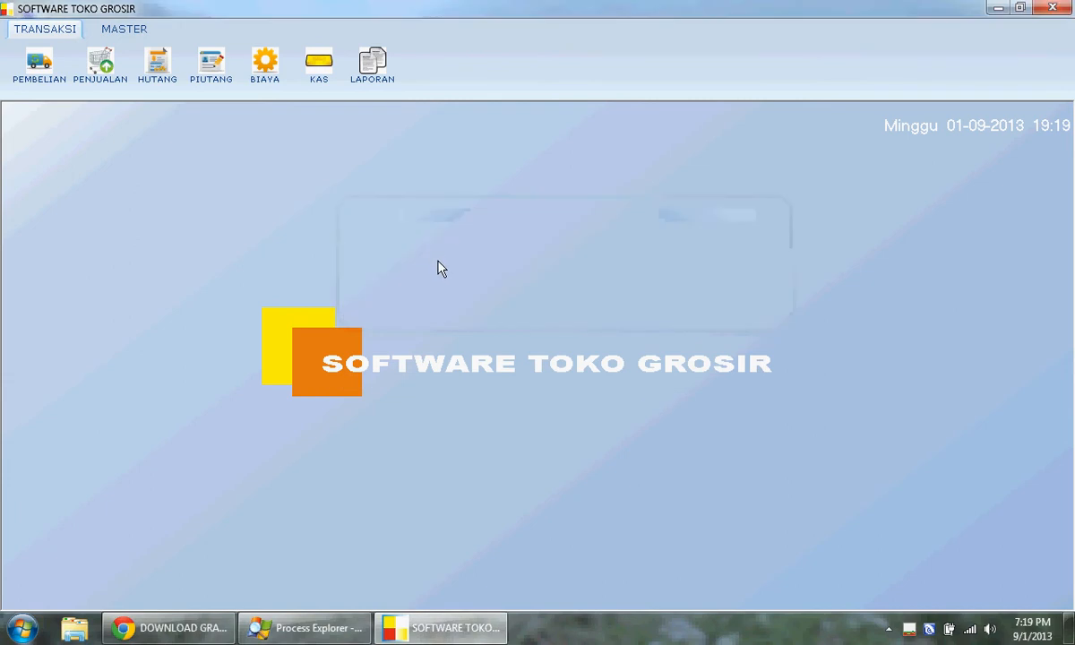
- View the Barang, Suplier and Pelanggan master data lists in turn
{"action": "left_click", "coordinate": [136, 27]}
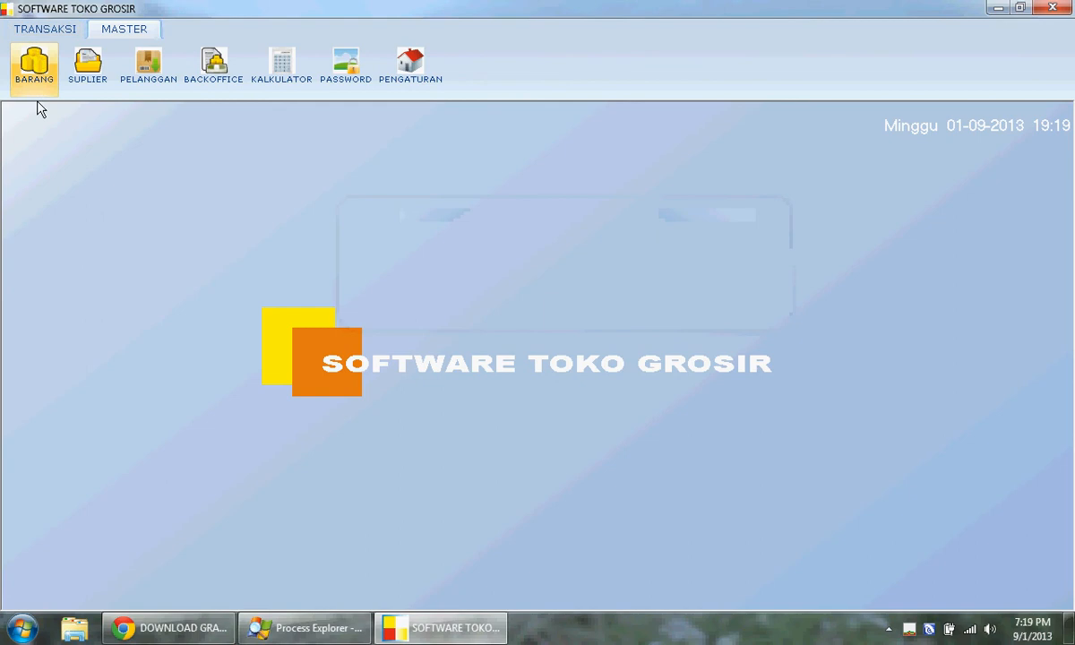
{"action": "left_click", "coordinate": [54, 76]}
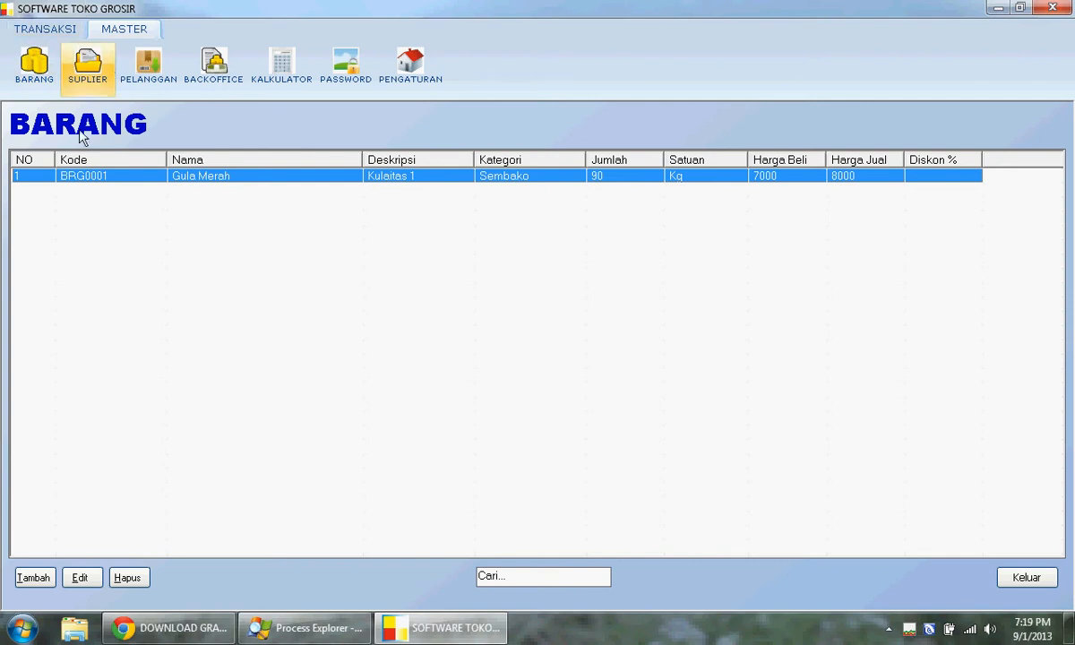
{"action": "left_click", "coordinate": [93, 75]}
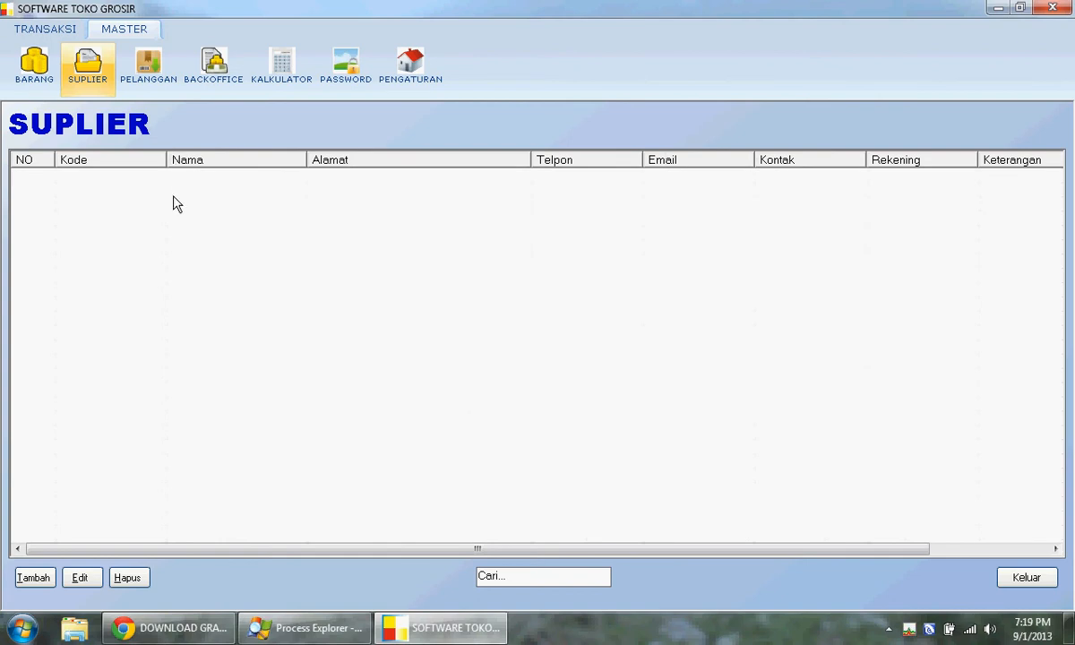
{"action": "left_click", "coordinate": [148, 70]}
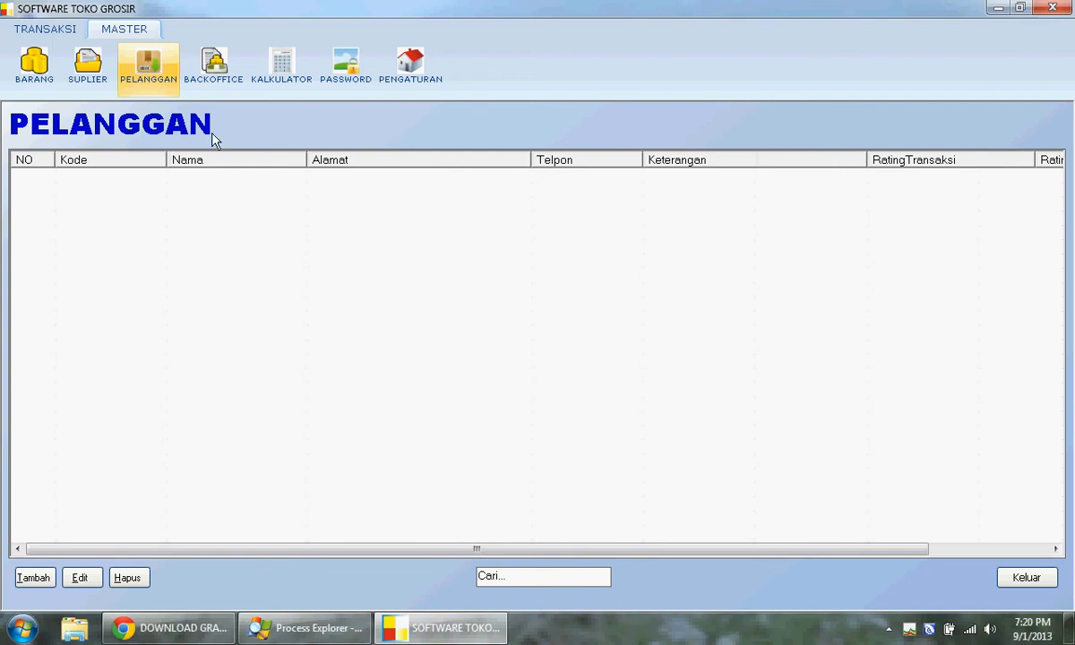
- Preview a sheet of multiple barcodes from Back Office for item BRG0001 at size 1100, and close the barcode window
{"action": "left_click", "coordinate": [216, 63]}
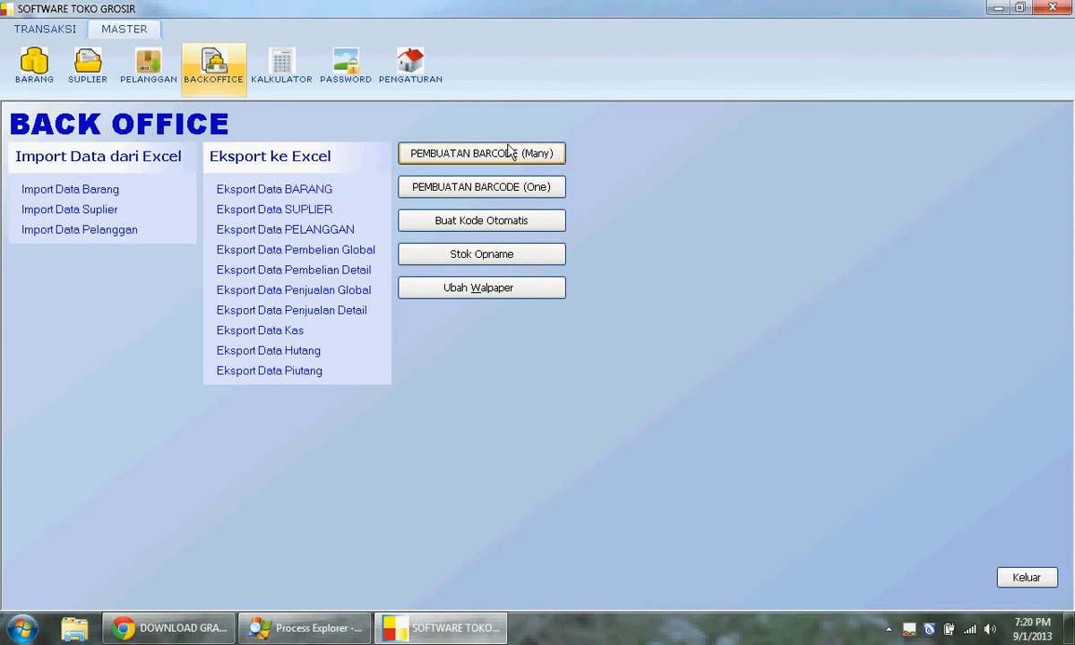
{"action": "left_click", "coordinate": [538, 156]}
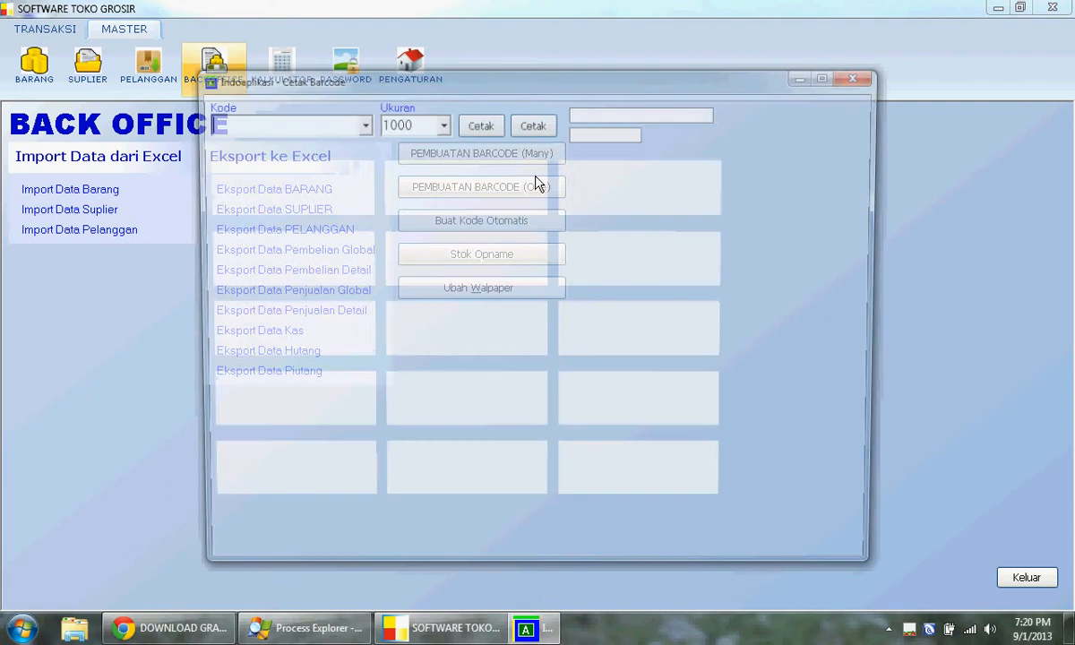
{"action": "left_click", "coordinate": [359, 125]}
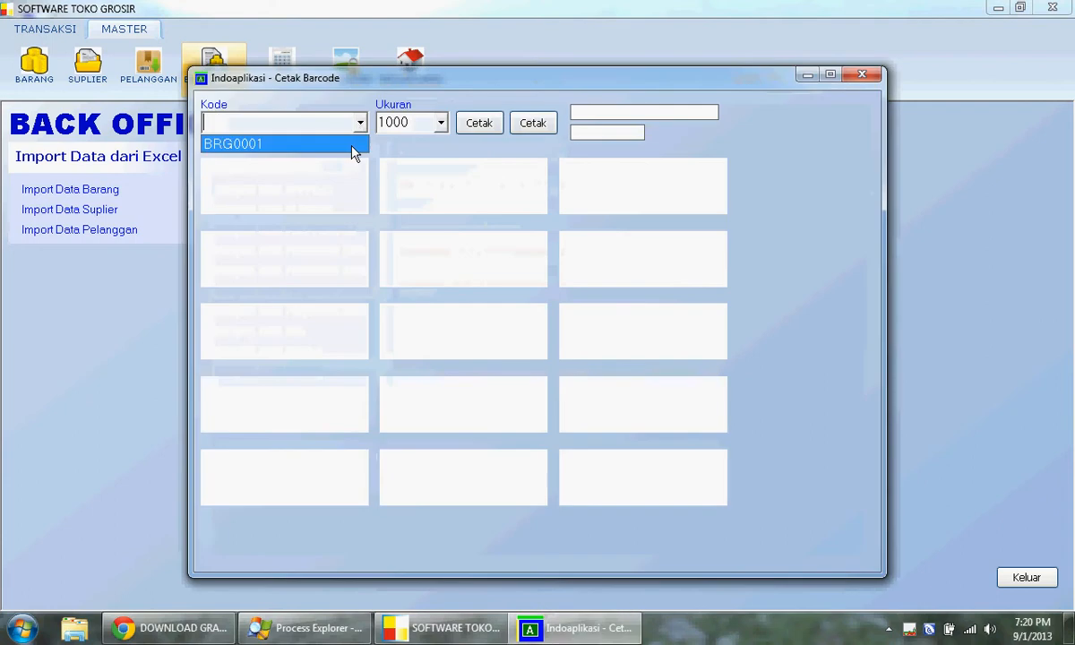
{"action": "left_click", "coordinate": [353, 147]}
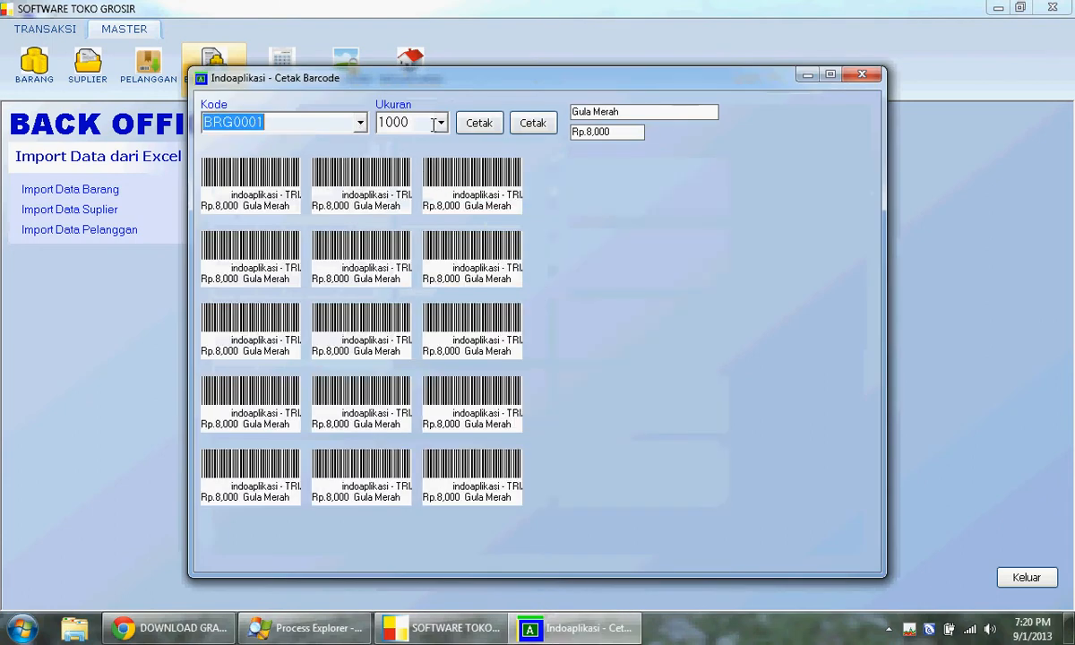
{"action": "left_click", "coordinate": [441, 125]}
{"action": "left_click", "coordinate": [427, 162]}
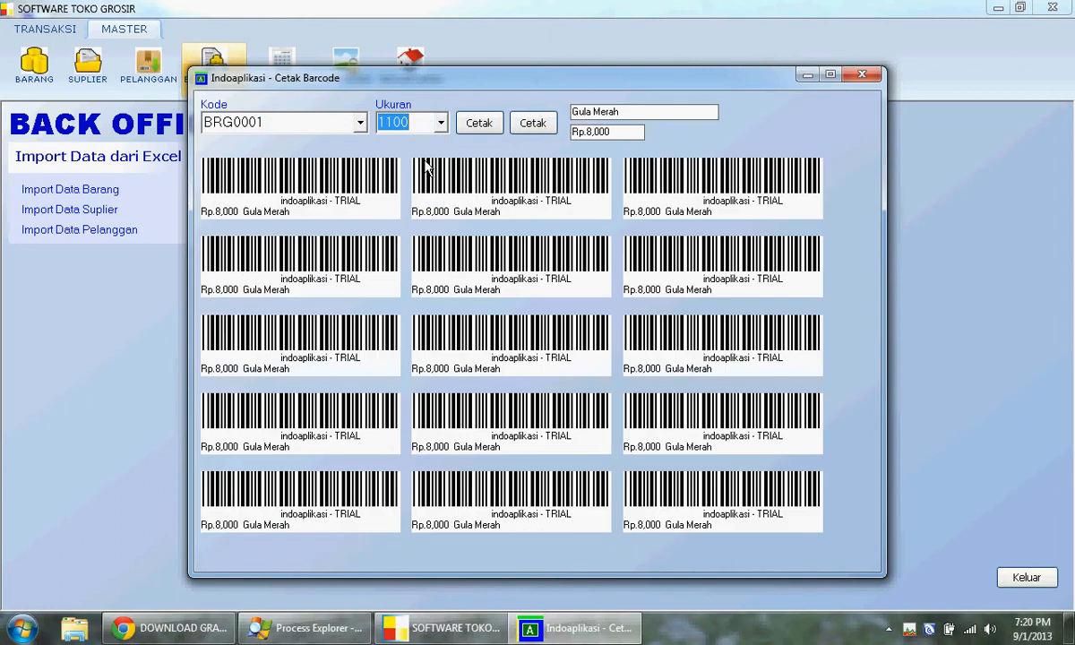
{"action": "left_click", "coordinate": [872, 75]}
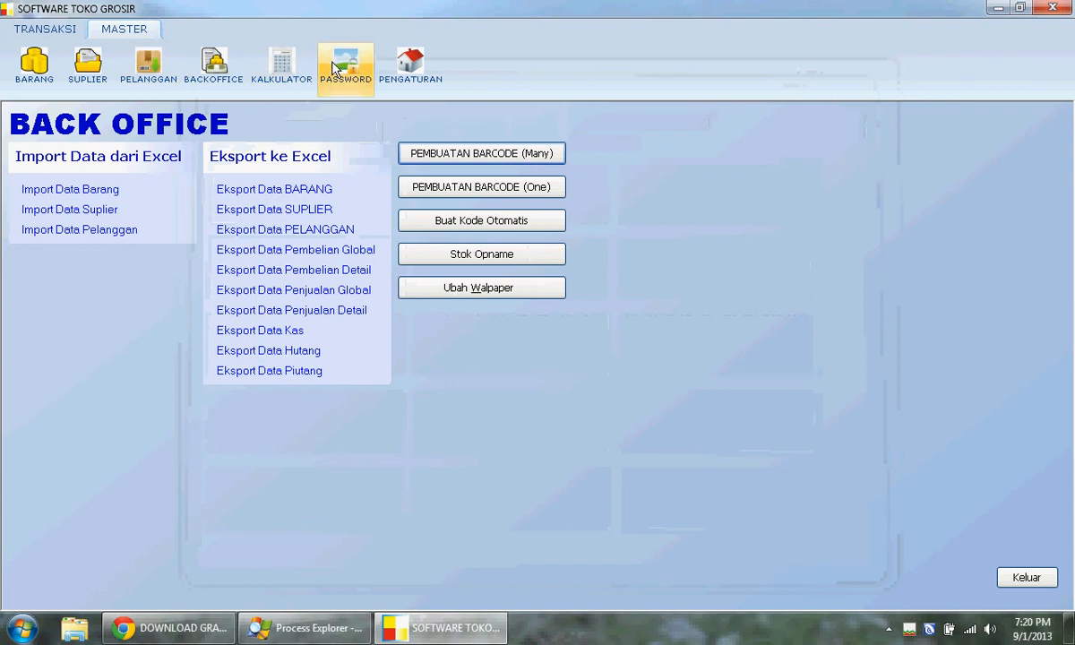
- Look at the calculator and the password change form for the Master user without changing anything
{"action": "left_click", "coordinate": [278, 63]}
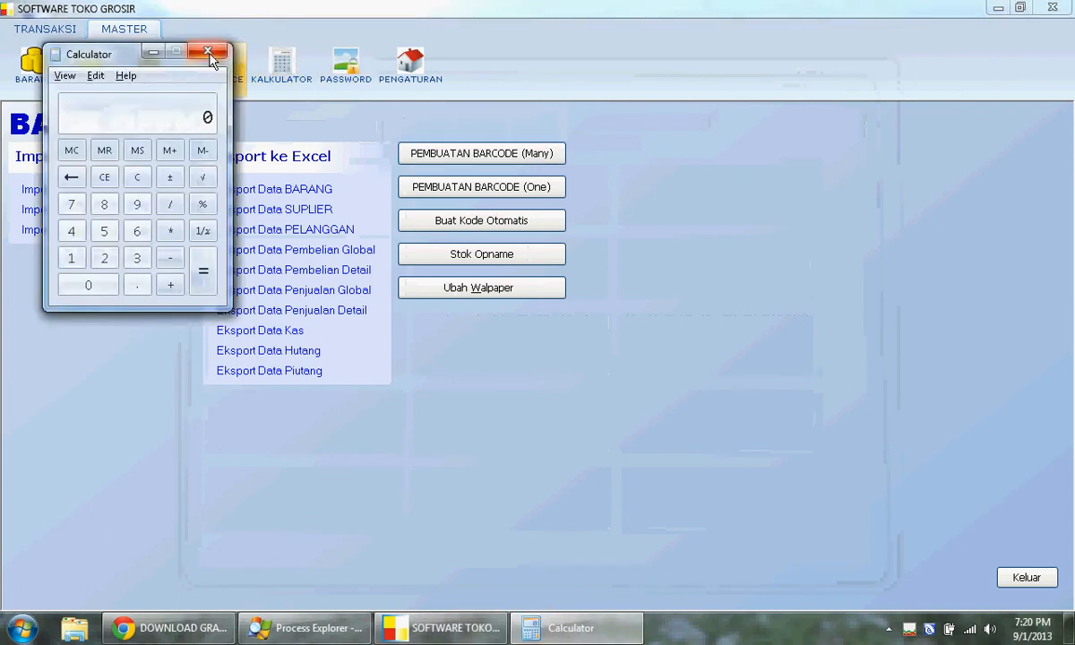
{"action": "left_click", "coordinate": [209, 52]}
{"action": "left_click", "coordinate": [346, 63]}
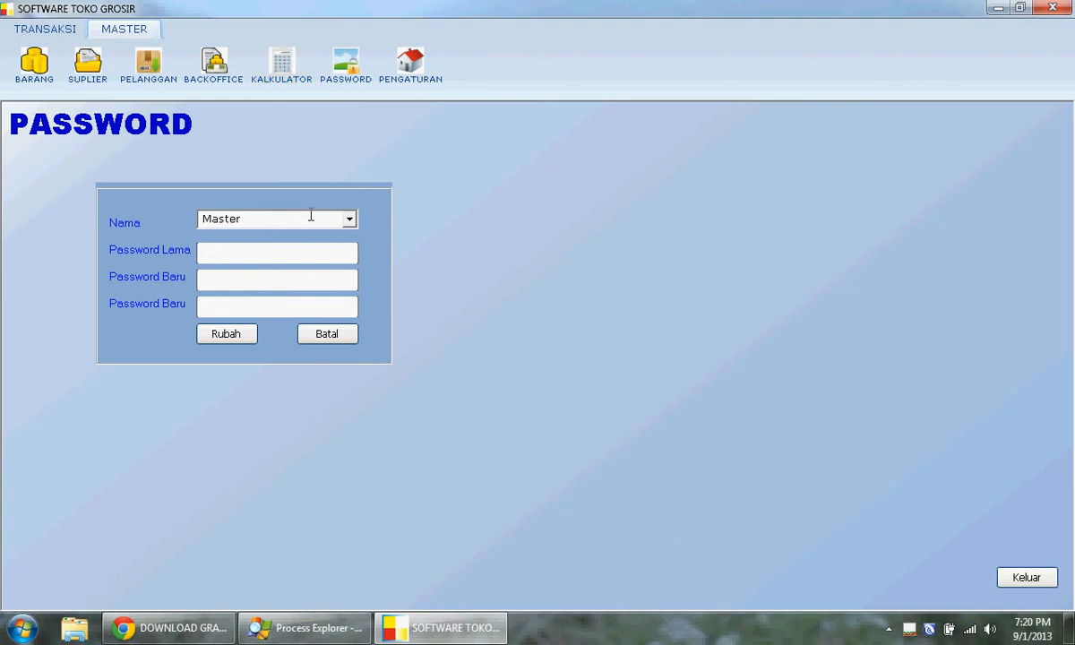
{"action": "left_click", "coordinate": [242, 284]}
{"action": "left_click", "coordinate": [258, 306]}
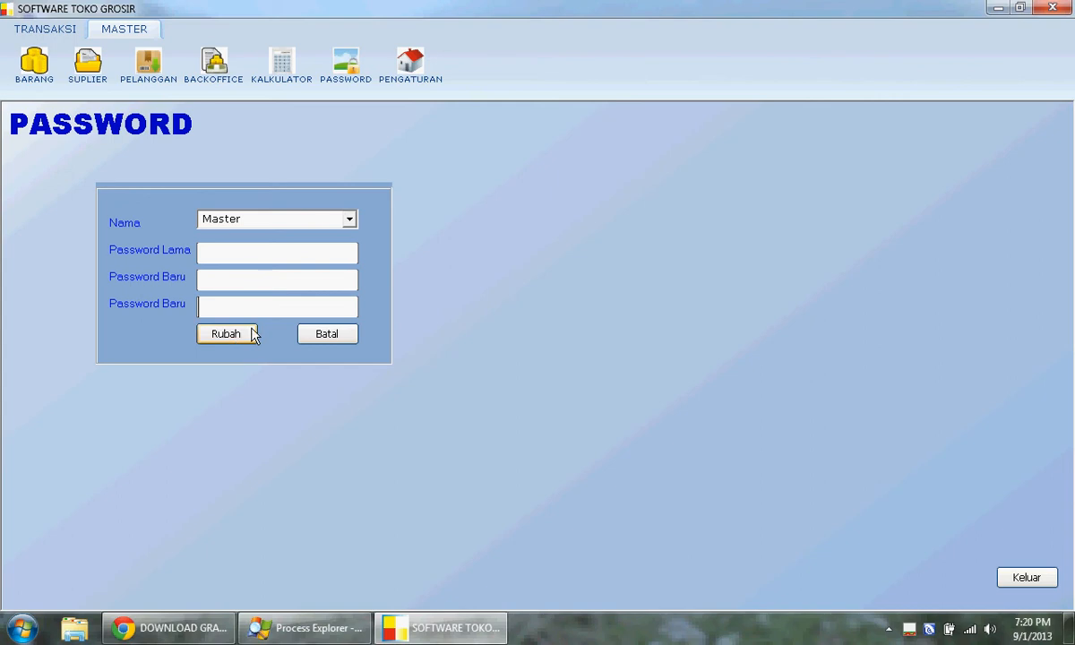
- View the Master operator's data and permissions in Pengaturan, and close the record without changes
{"action": "left_click", "coordinate": [396, 95]}
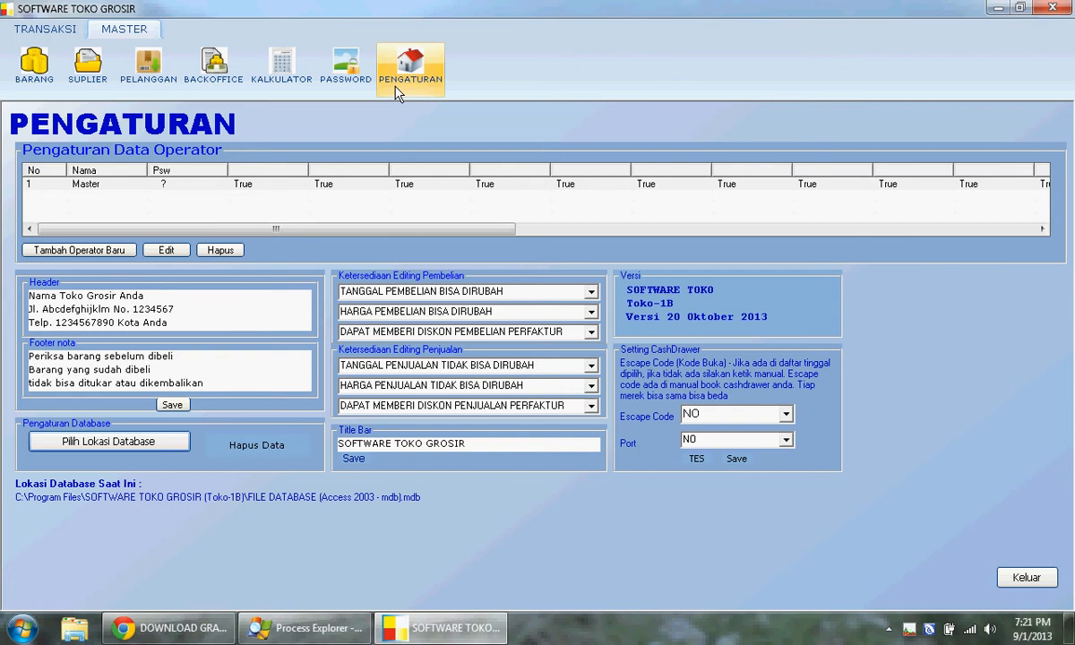
{"action": "double_click", "coordinate": [284, 206]}
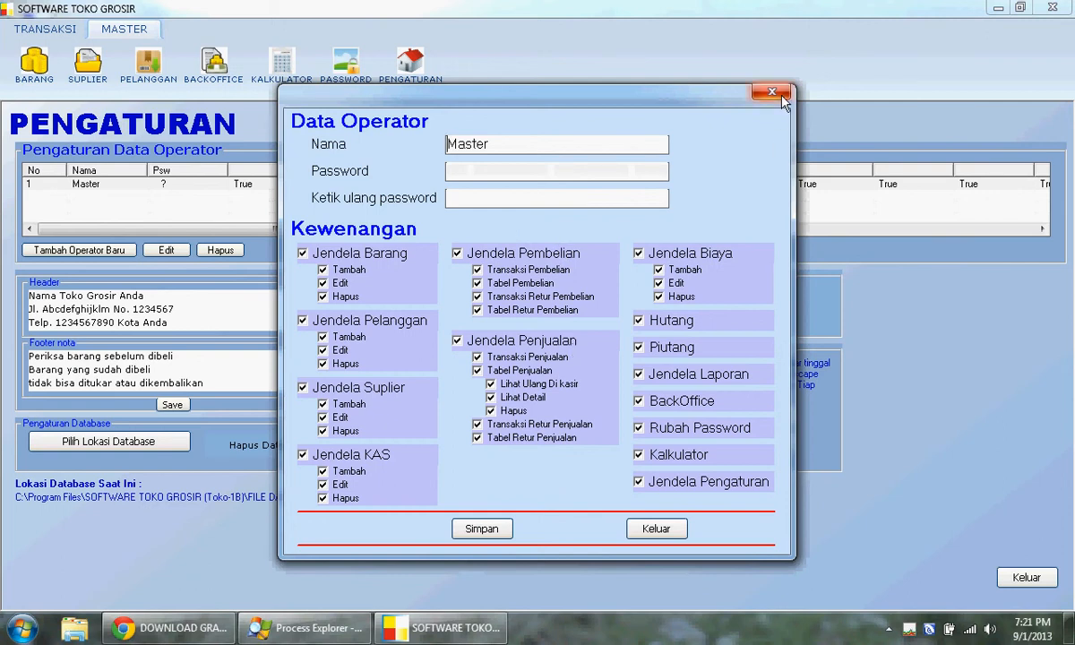
{"action": "double_click", "coordinate": [500, 146]}
{"action": "left_click", "coordinate": [499, 146]}
{"action": "left_click", "coordinate": [770, 93]}
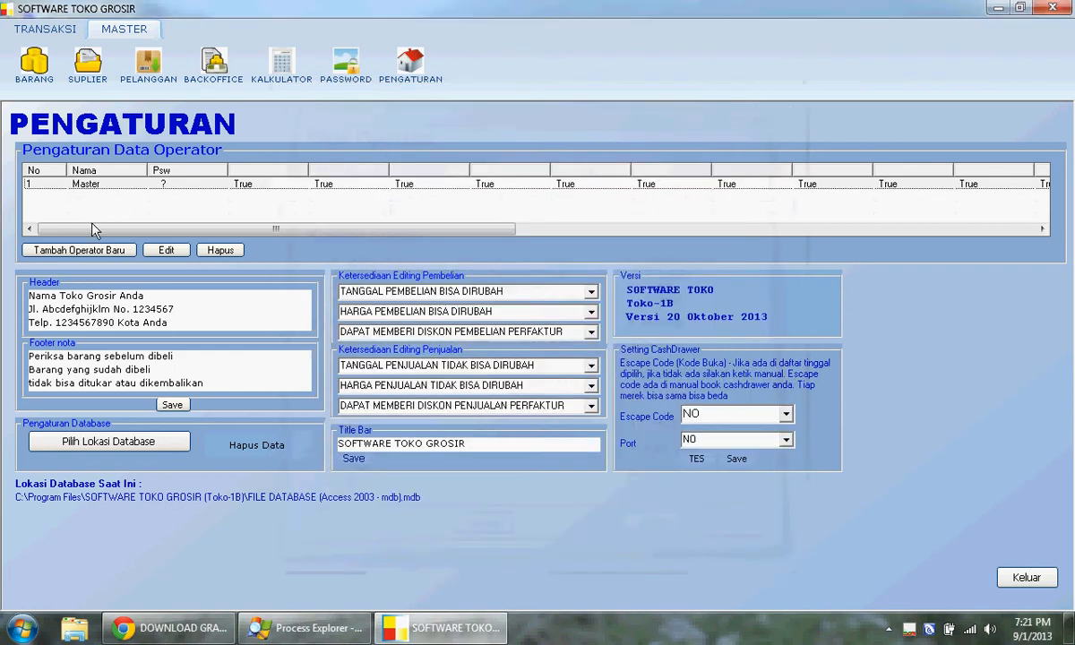
{"action": "left_click_drag", "start_coordinate": [116, 229], "coordinate": [84, 209]}
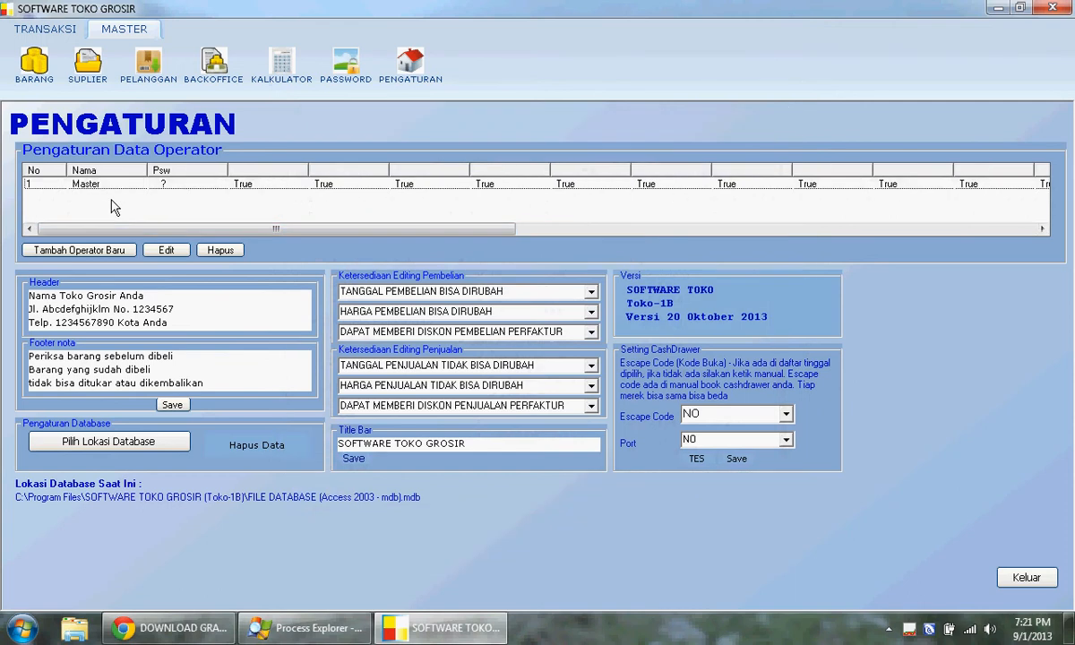
{"action": "left_click", "coordinate": [111, 198]}
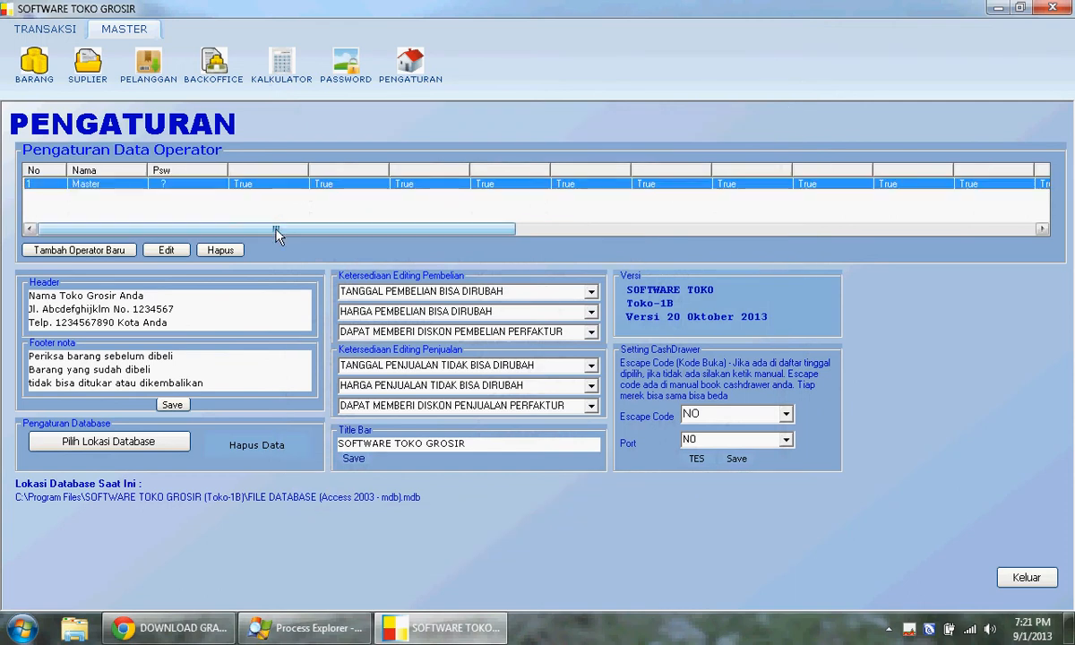
- Add a named operator with rights to Jendela Penjualan, Transaksi Penjualan, Tabel Penjualan, Rubah Password and Kalkulator, leaving the password blank, and save
{"action": "left_click", "coordinate": [114, 255]}
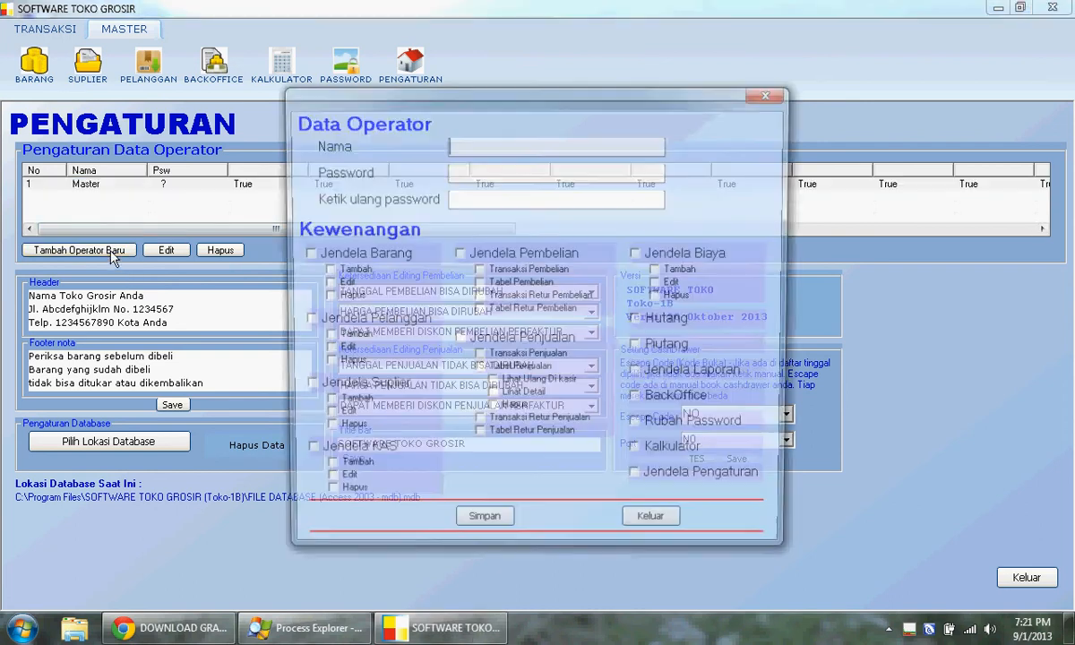
{"action": "left_click", "coordinate": [484, 155]}
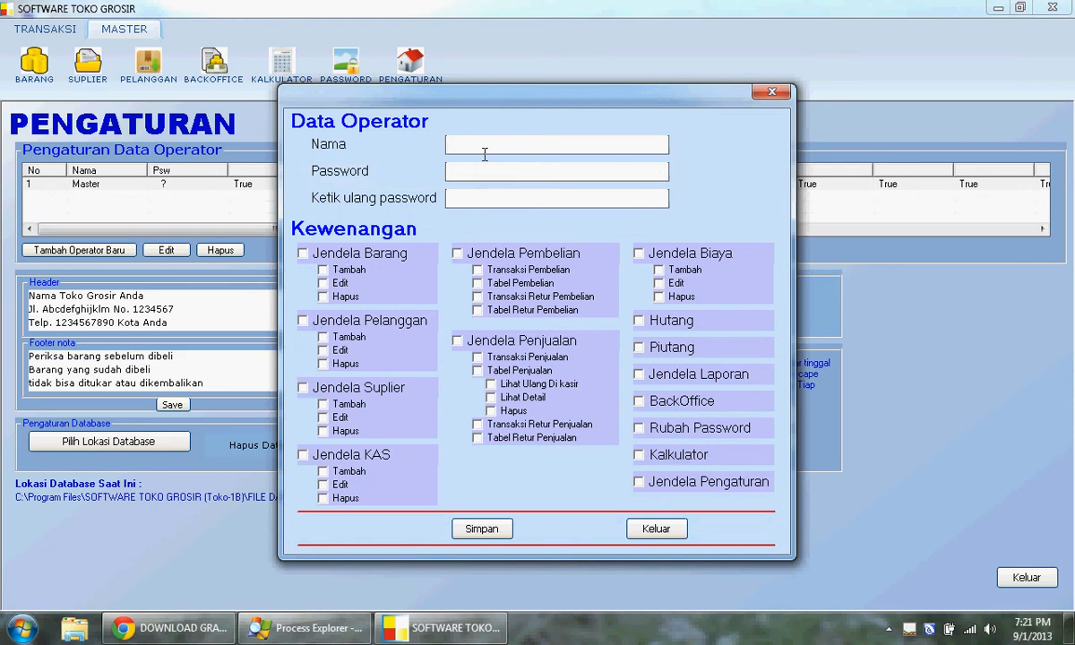
{"action": "type", "text": "Indah"}
{"action": "left_click", "coordinate": [542, 348]}
{"action": "left_click", "coordinate": [540, 358]}
{"action": "left_click", "coordinate": [535, 371]}
{"action": "left_click", "coordinate": [681, 434]}
{"action": "left_click", "coordinate": [674, 454]}
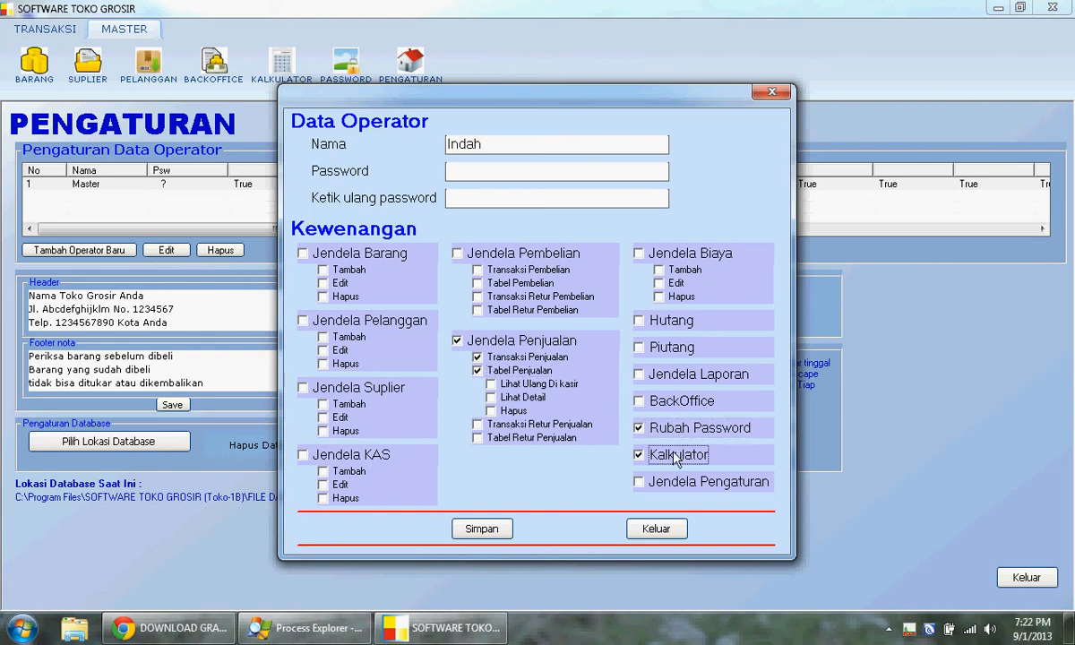
{"action": "left_click", "coordinate": [501, 528]}
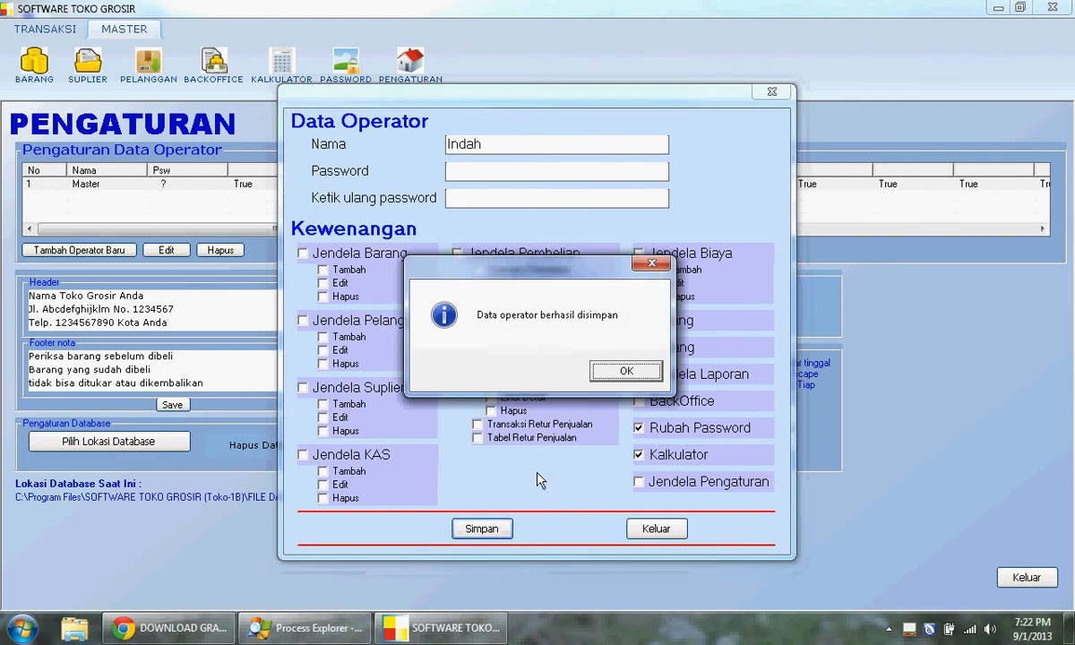
{"action": "left_click", "coordinate": [626, 371]}
- Review the newly added operator's record and permissions, and close it without changes
{"action": "left_click", "coordinate": [106, 197]}
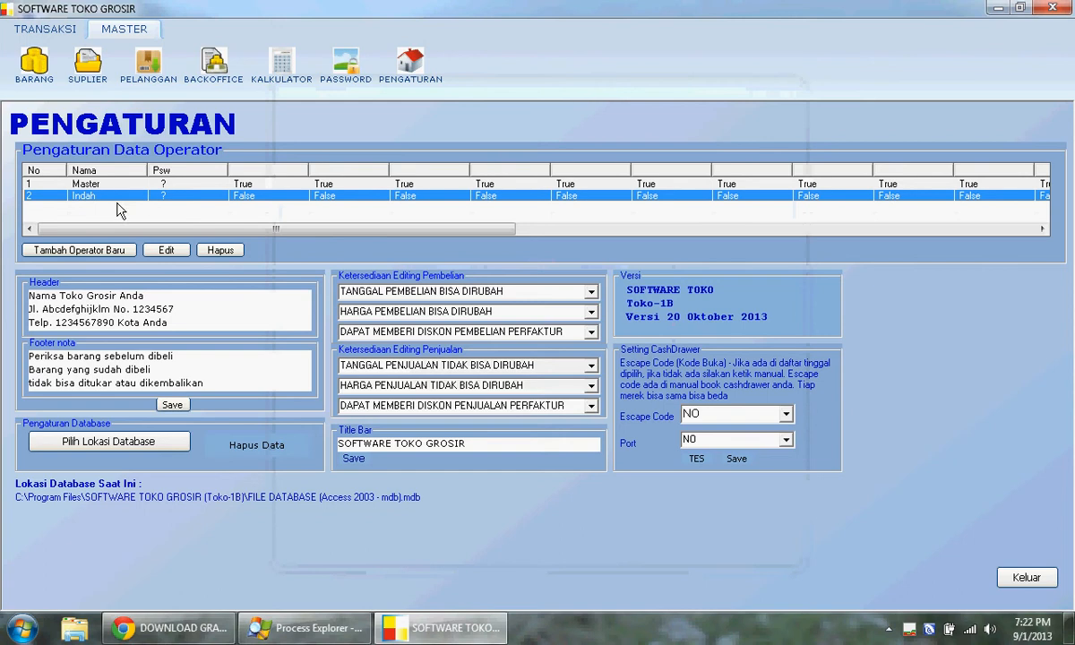
{"action": "double_click", "coordinate": [291, 197]}
{"action": "left_click", "coordinate": [634, 523]}
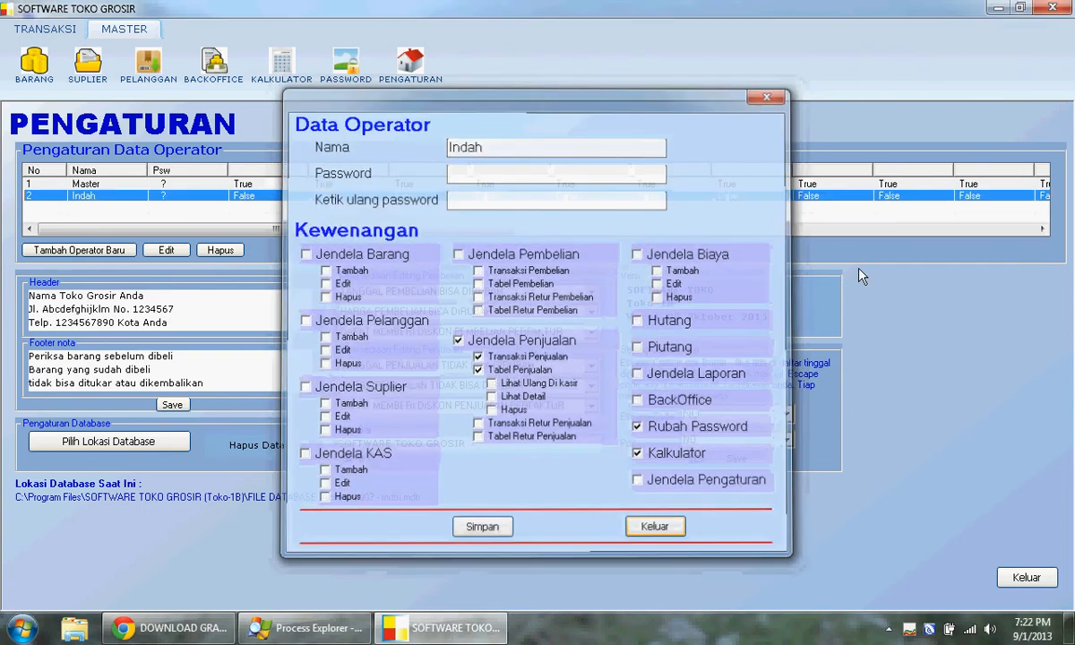
{"action": "left_click", "coordinate": [157, 184]}
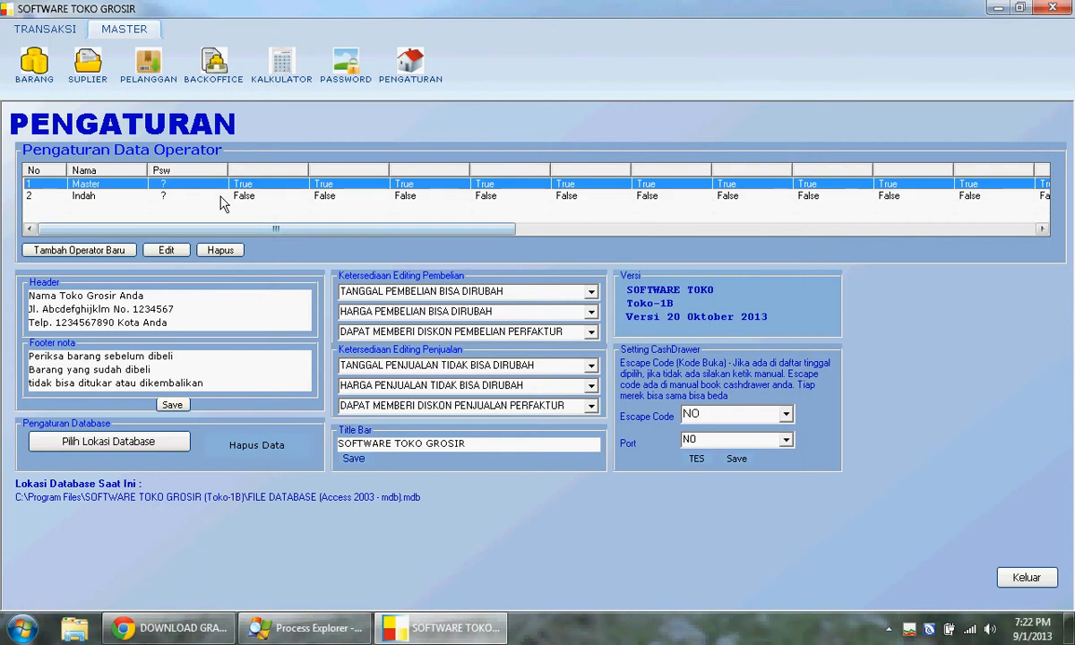
- Exit Software Toko Grosir and relaunch it from the desktop
{"action": "left_click", "coordinate": [1052, 7]}
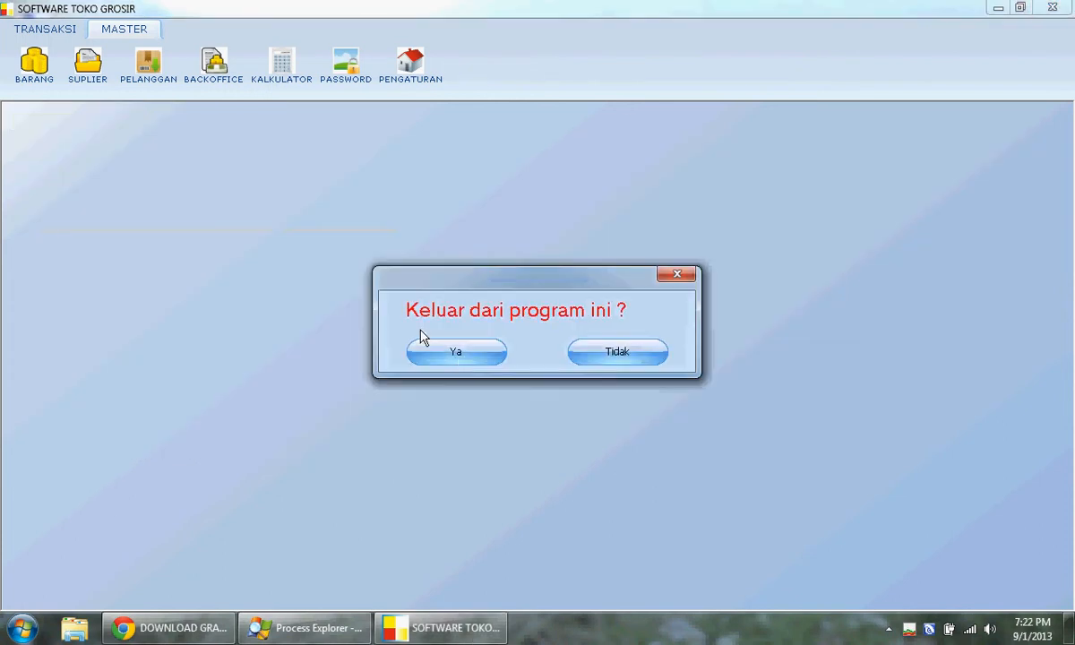
{"action": "left_click", "coordinate": [457, 355]}
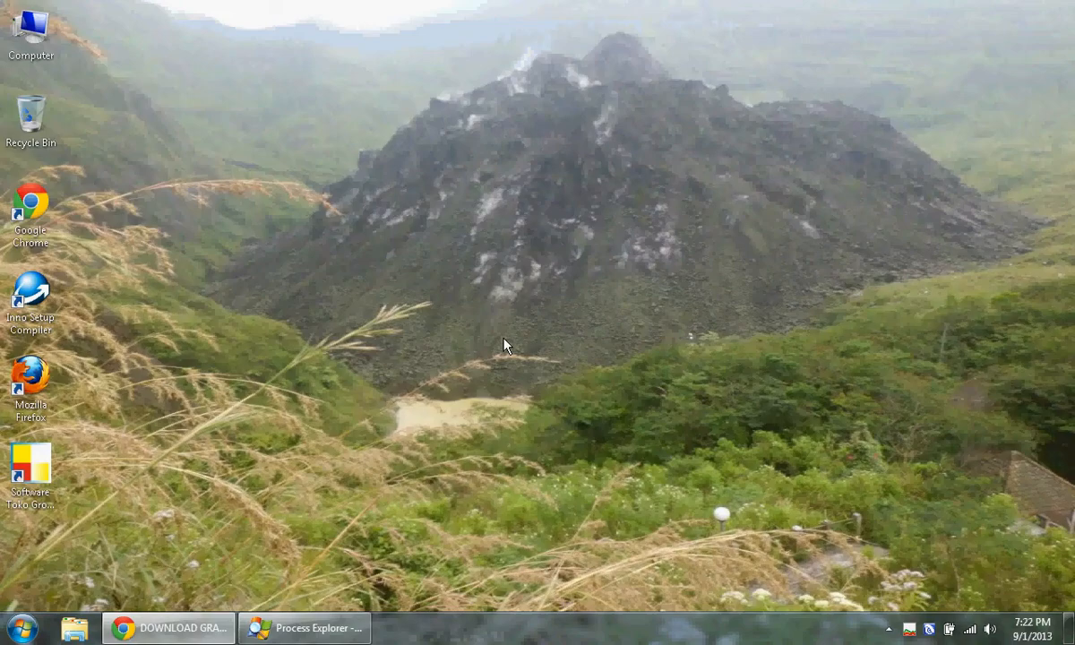
{"action": "double_click", "coordinate": [52, 476]}
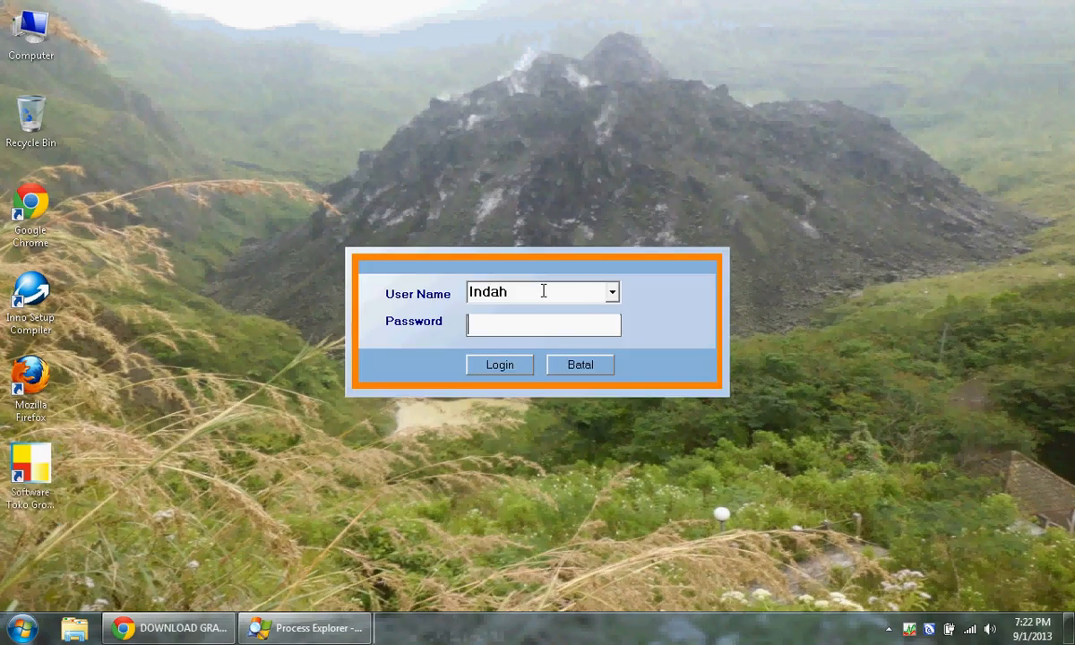
- Log in with the newly added limited operator's account and a blank password, and dismiss the Registrasi window
{"action": "left_click", "coordinate": [614, 299]}
{"action": "left_click", "coordinate": [615, 300]}
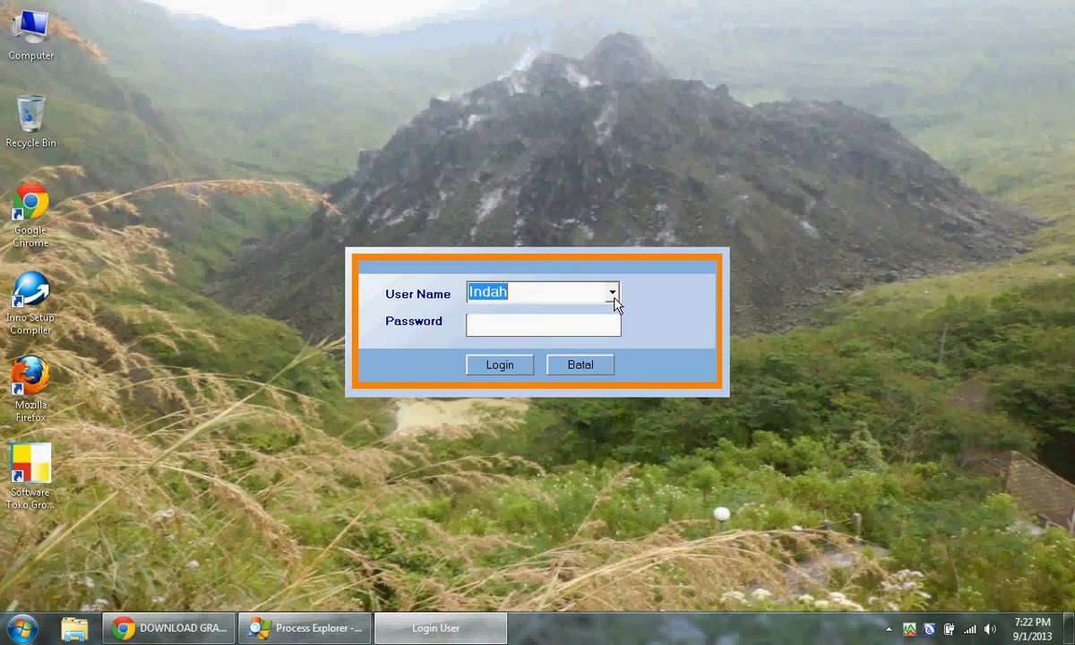
{"action": "left_click", "coordinate": [578, 327]}
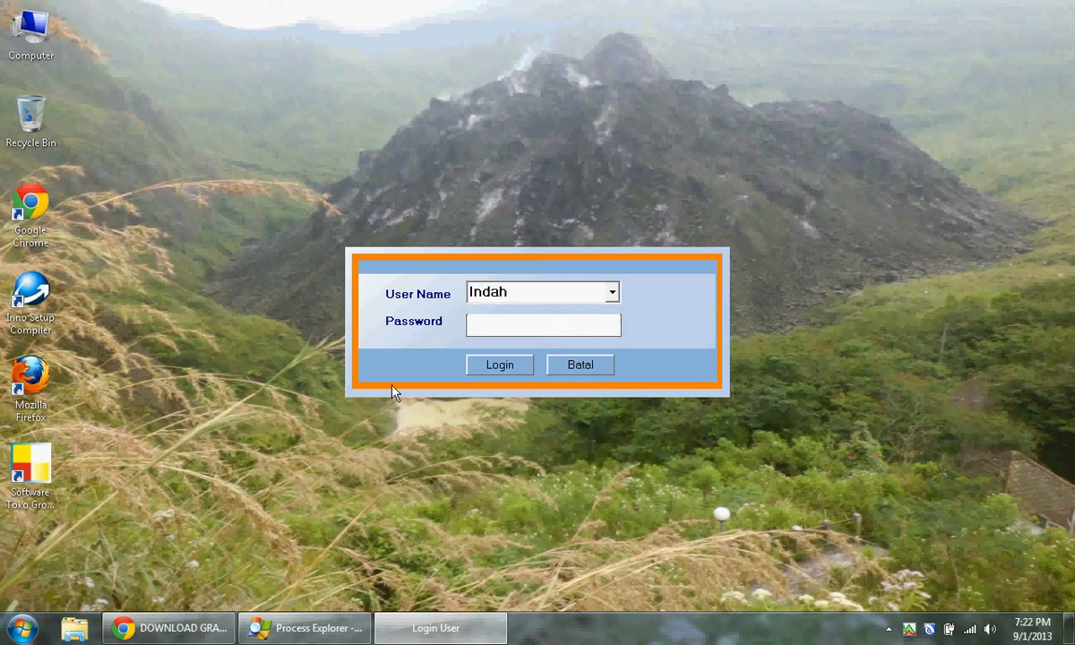
{"action": "left_click", "coordinate": [502, 369]}
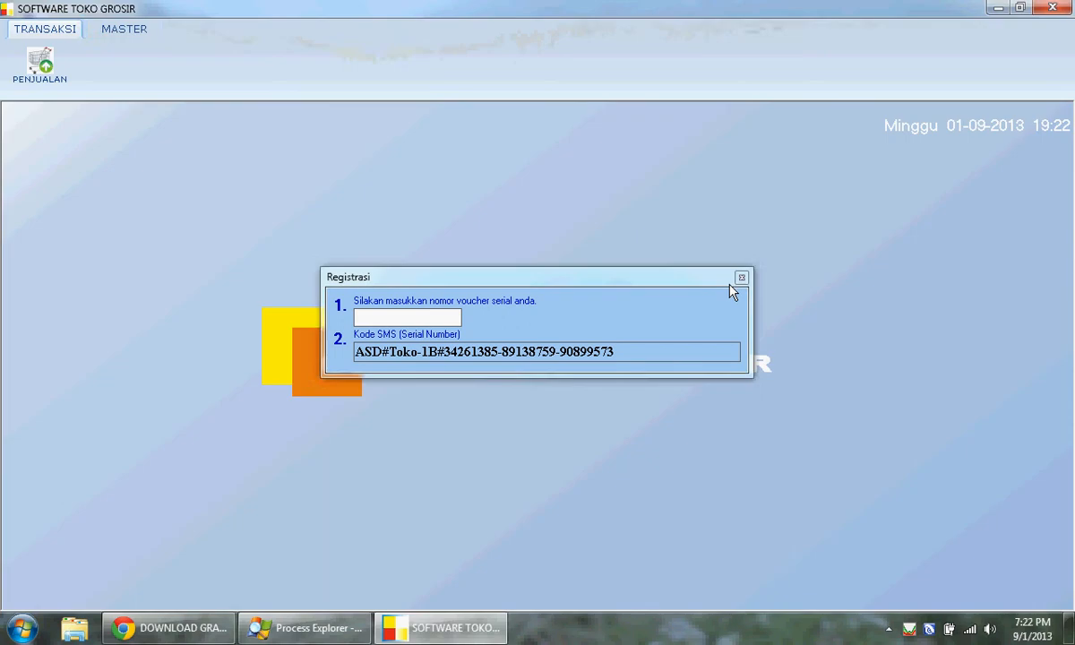
{"action": "left_click", "coordinate": [742, 278]}
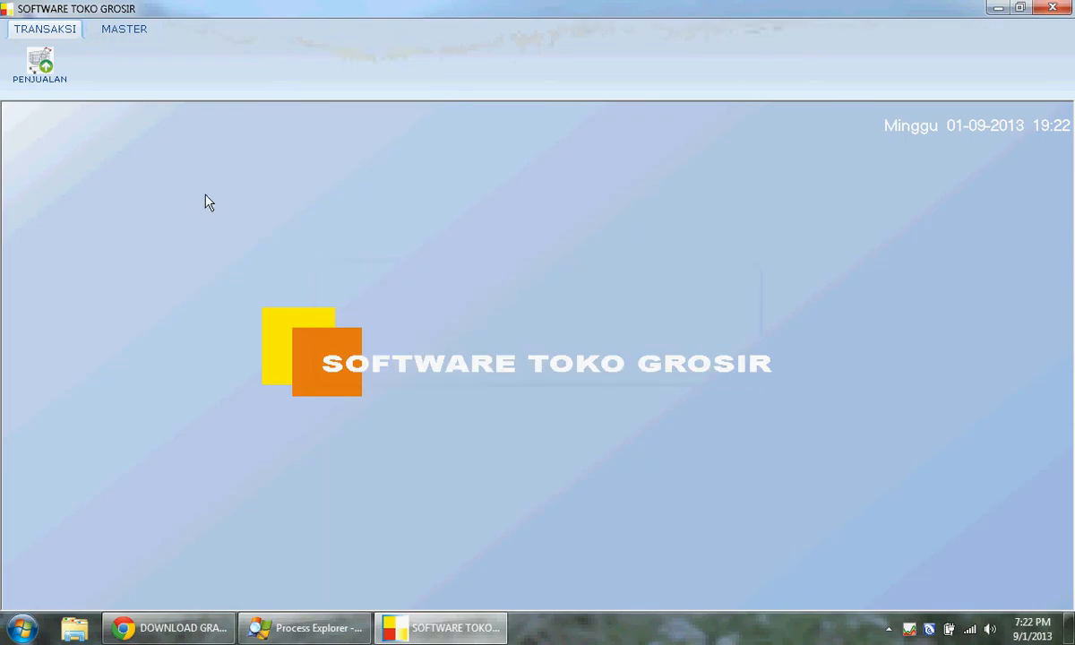
- Look through the Transaksi and Master functions available to the limited operator, and view the Penjualan options
{"action": "left_click", "coordinate": [124, 29]}
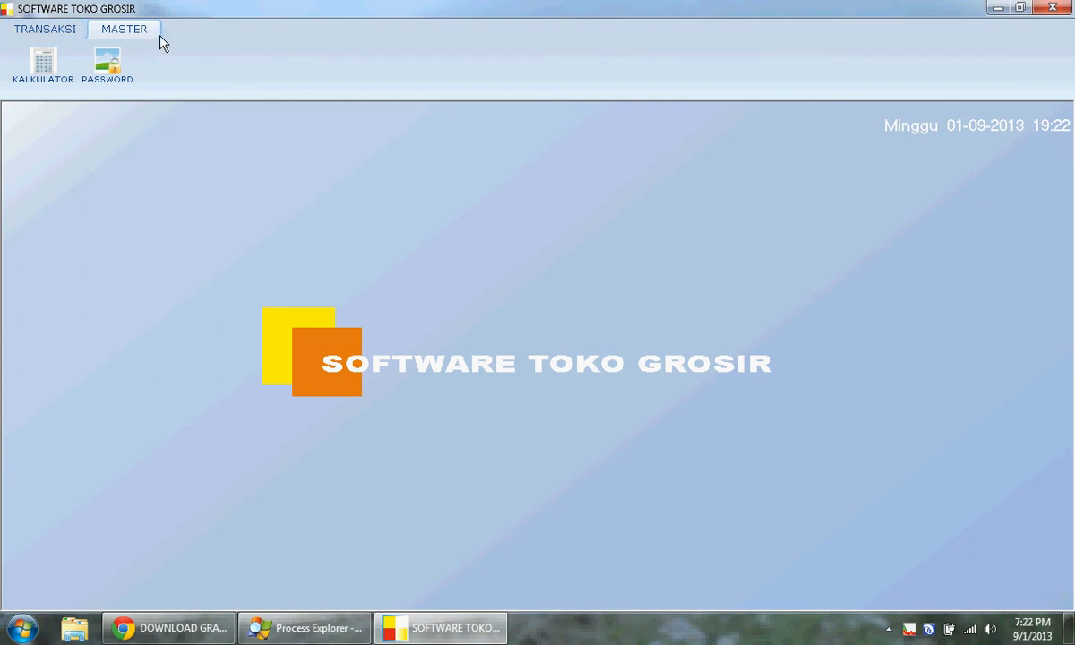
{"action": "left_click", "coordinate": [27, 32]}
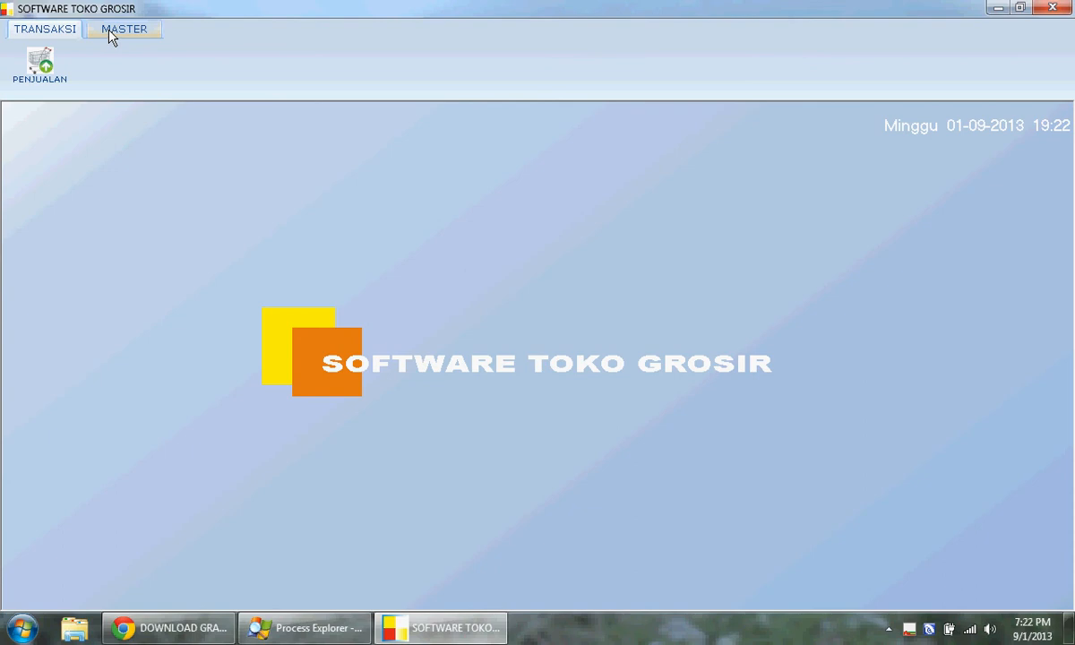
{"action": "left_click", "coordinate": [106, 34]}
{"action": "left_click", "coordinate": [43, 35]}
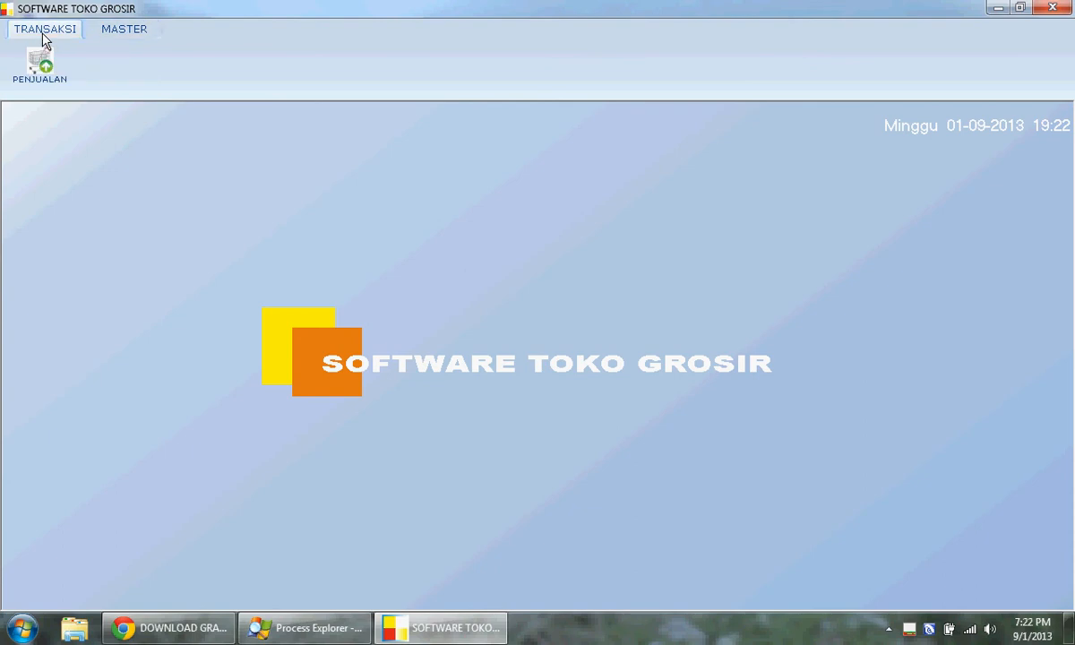
{"action": "left_click", "coordinate": [36, 79]}
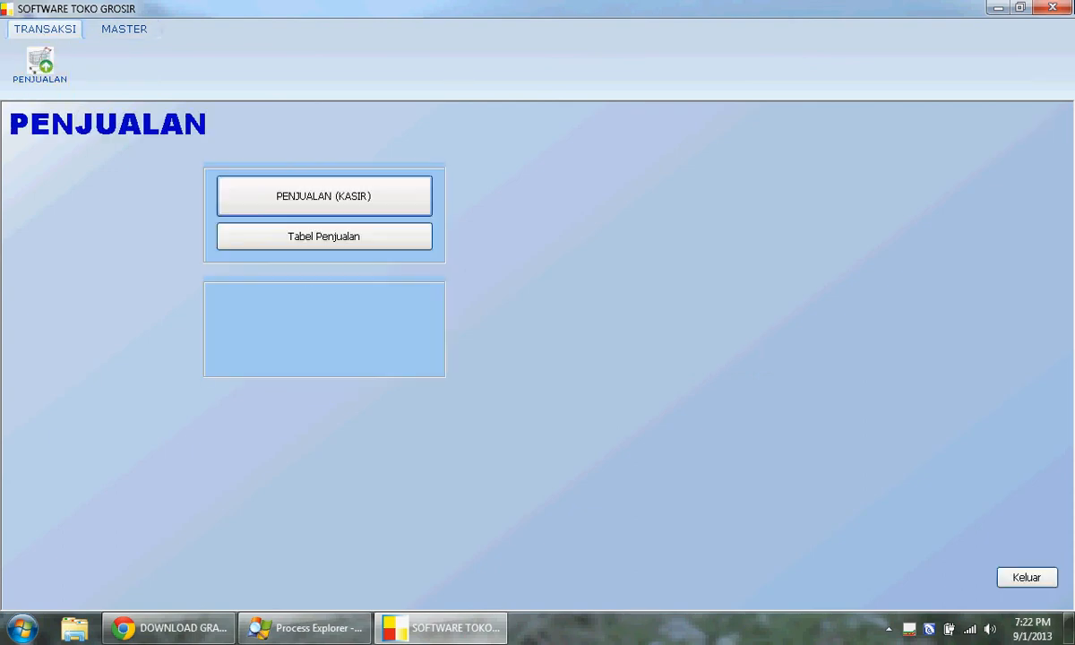
- Exit the program, relaunch it from the desktop, log in as Master with a blank password, and dismiss the Registrasi window
{"action": "left_click", "coordinate": [1068, 8]}
{"action": "left_click", "coordinate": [451, 349]}
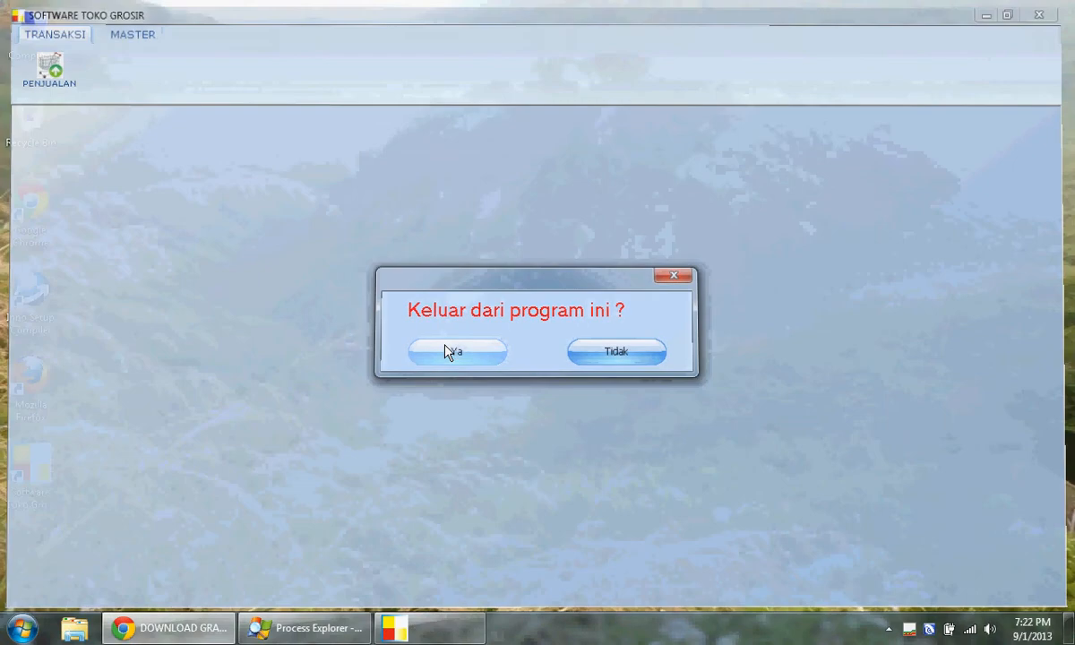
{"action": "double_click", "coordinate": [31, 466]}
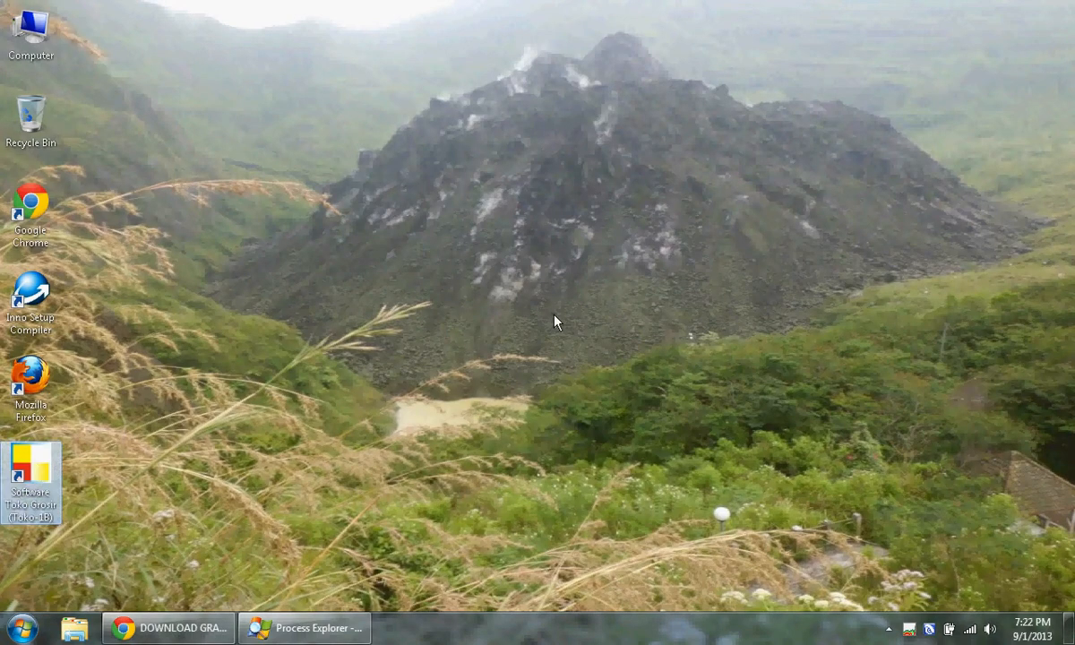
{"action": "left_click", "coordinate": [612, 294]}
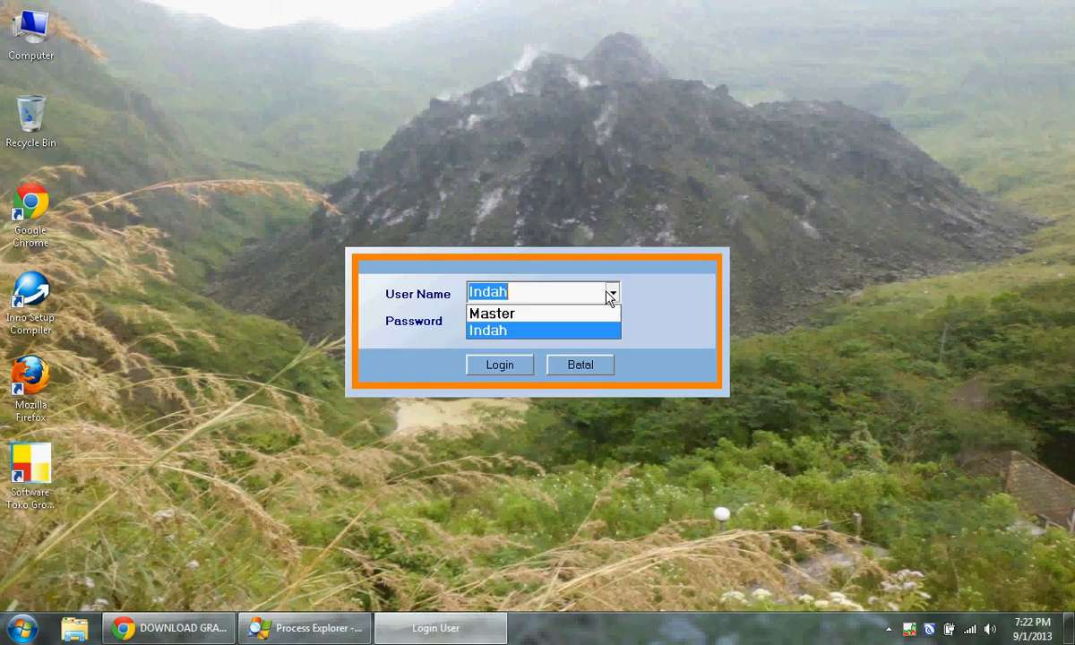
{"action": "left_click", "coordinate": [605, 313]}
{"action": "left_click", "coordinate": [504, 367]}
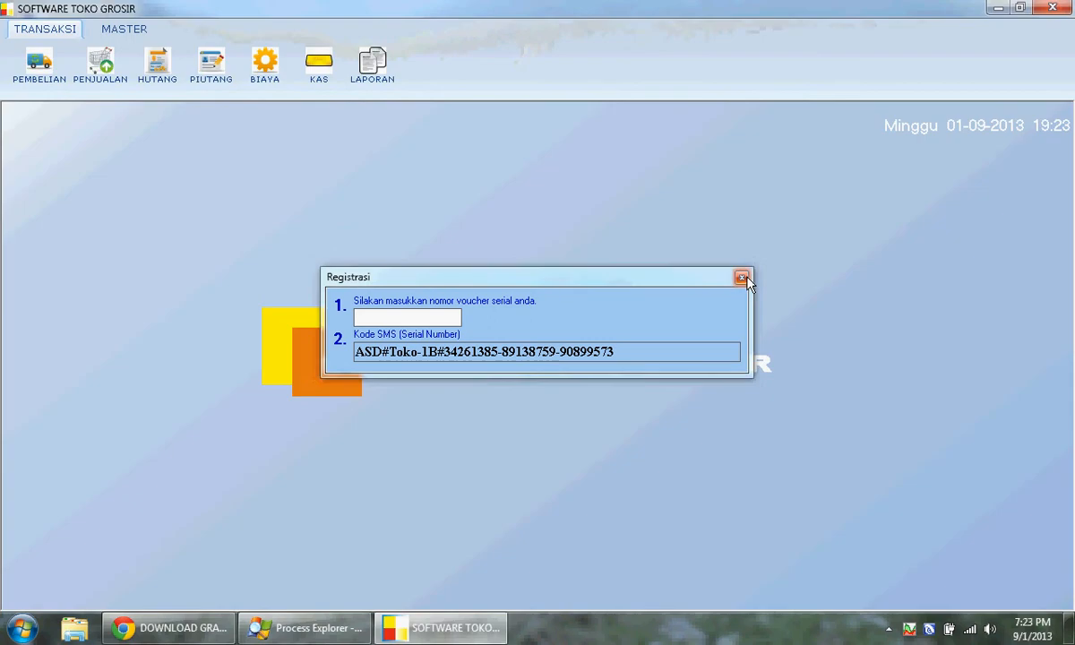
{"action": "left_click", "coordinate": [743, 279]}
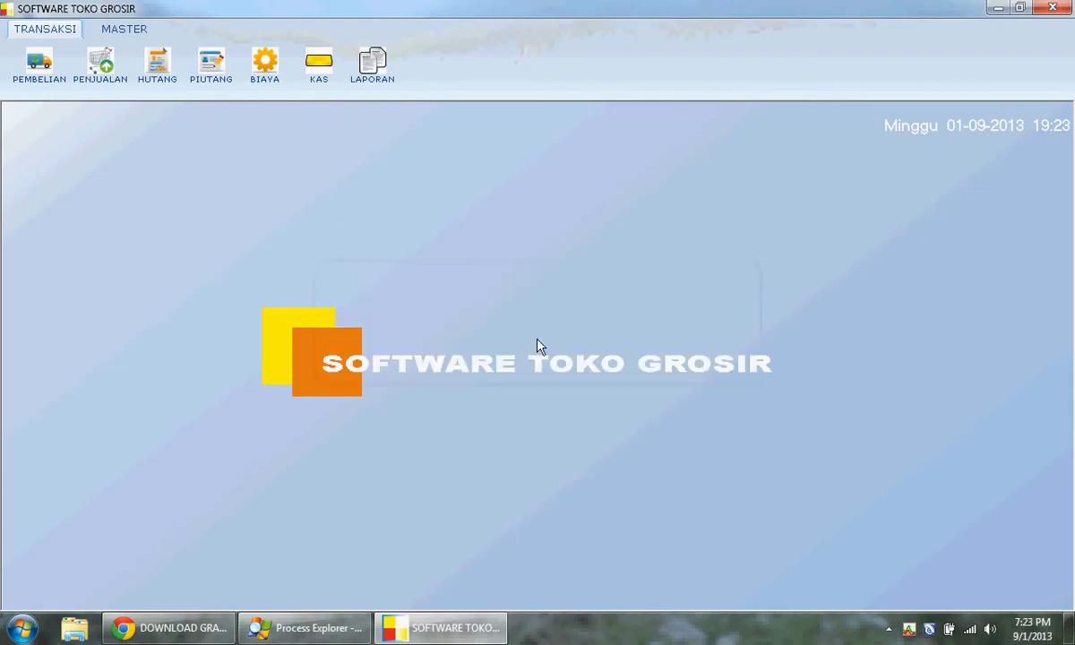
- In Pengaturan, set the sales price editing option to HARGA PENJUALAN BISA DIRUBAH and acknowledge the saved setting
{"action": "left_click", "coordinate": [125, 30]}
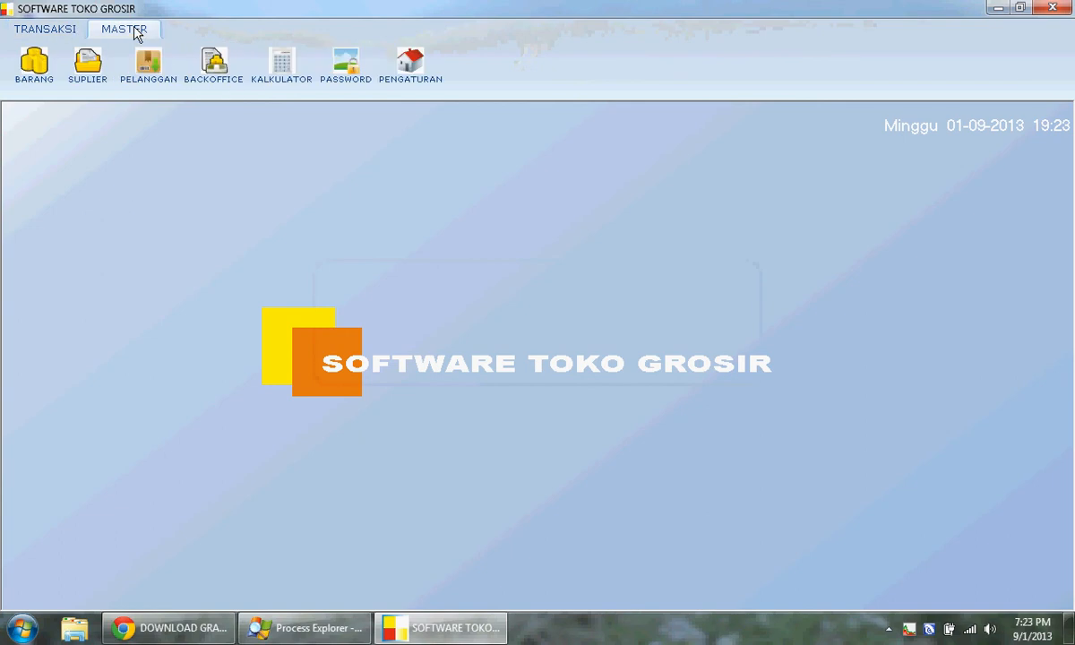
{"action": "left_click", "coordinate": [399, 70]}
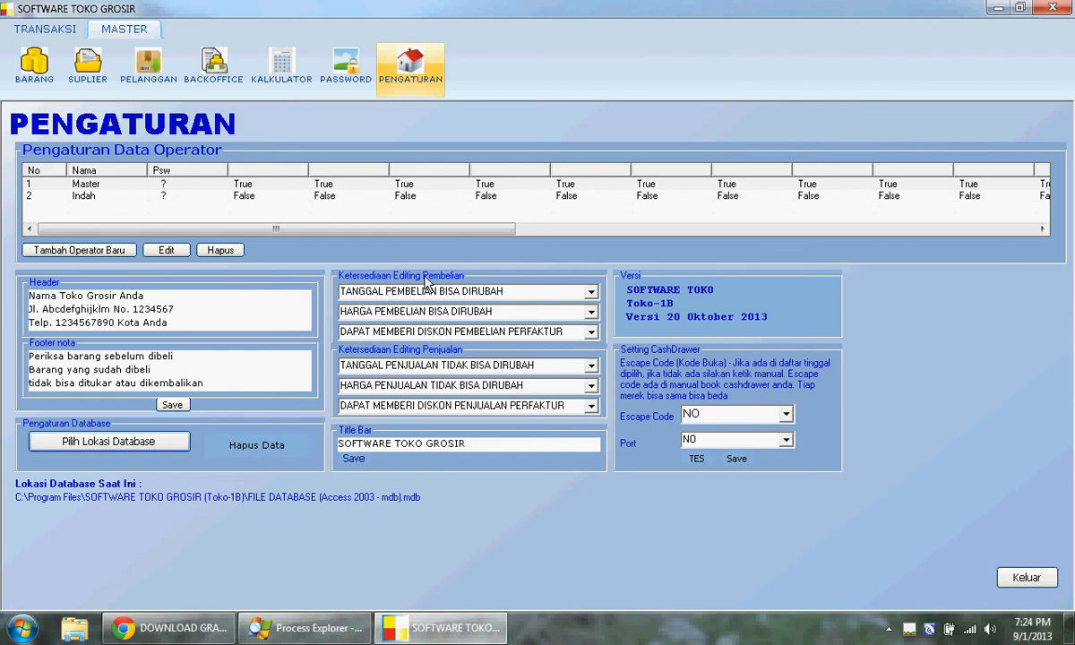
{"action": "left_click", "coordinate": [578, 386]}
{"action": "left_click", "coordinate": [571, 401]}
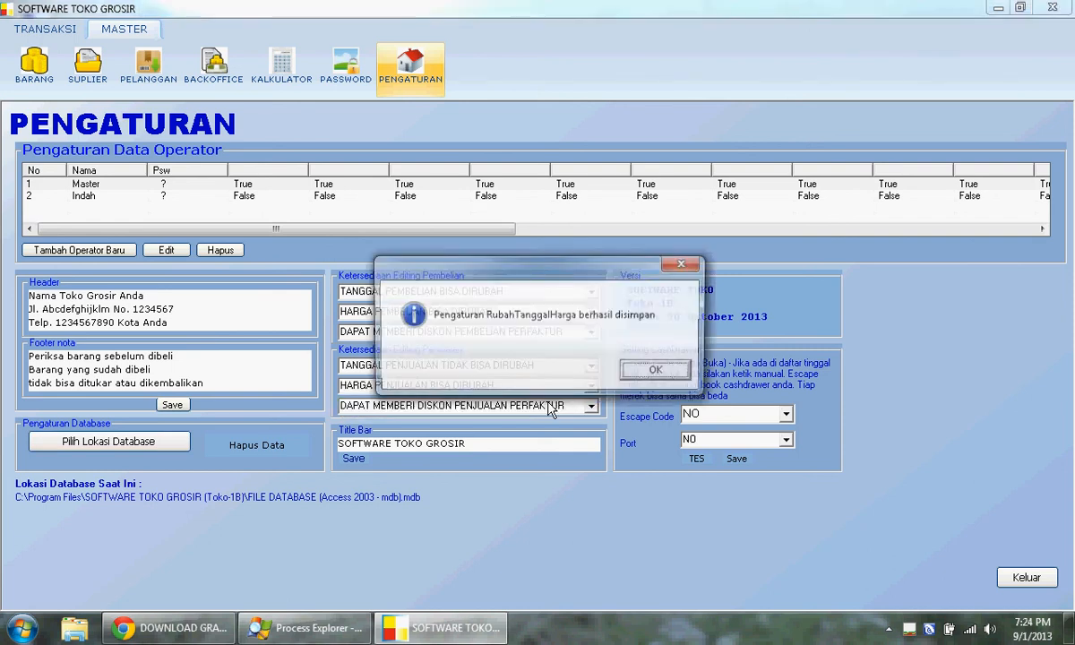
{"action": "left_click", "coordinate": [636, 372]}
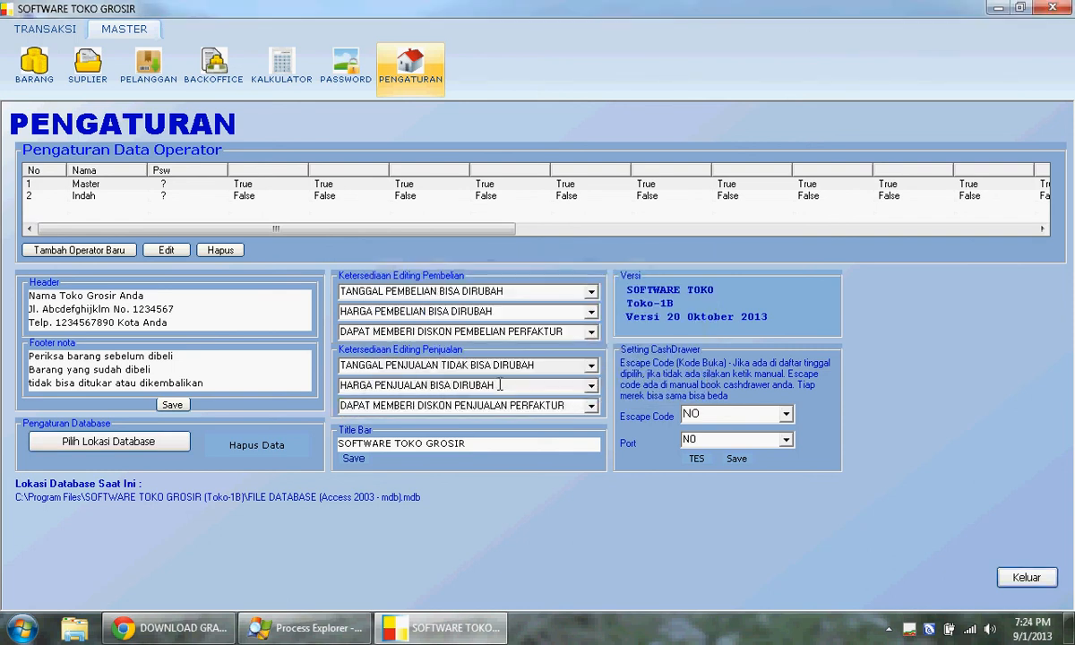
- Set the sales price editing option back to HARGA PENJUALAN TIDAK BISA DIRUBAH and leave Pengaturan
{"action": "left_click", "coordinate": [590, 386]}
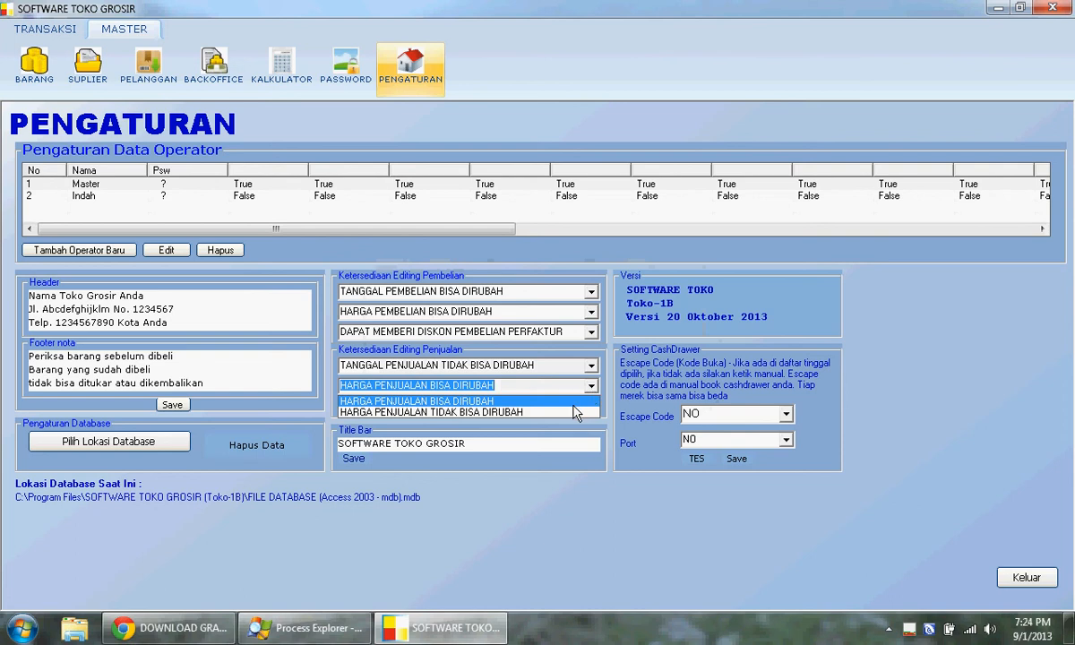
{"action": "left_click", "coordinate": [572, 412]}
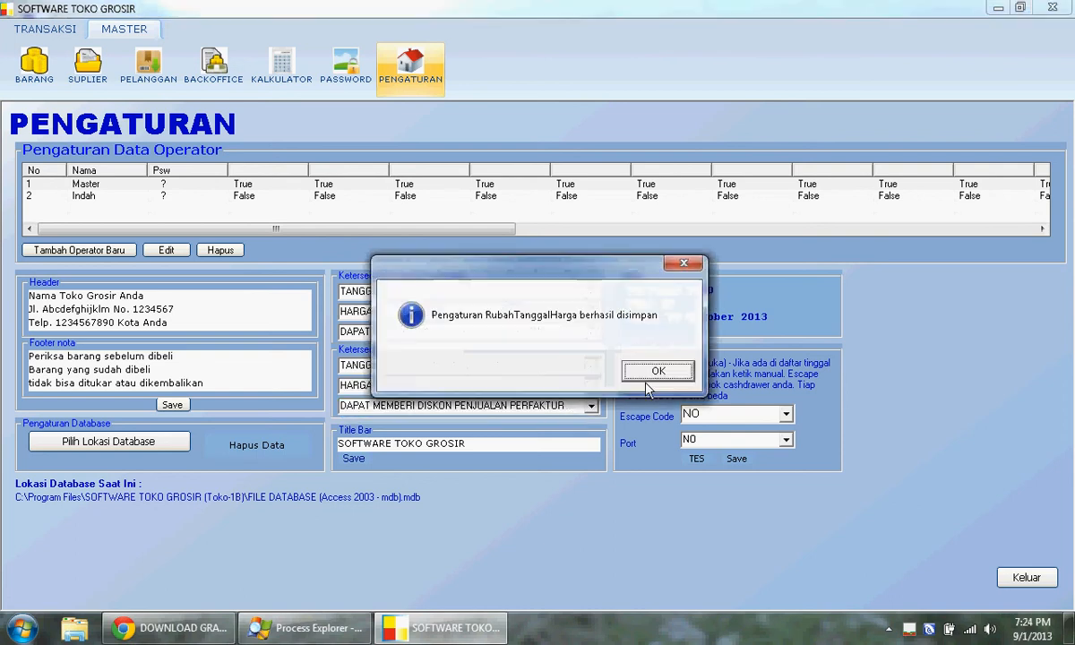
{"action": "left_click", "coordinate": [658, 370]}
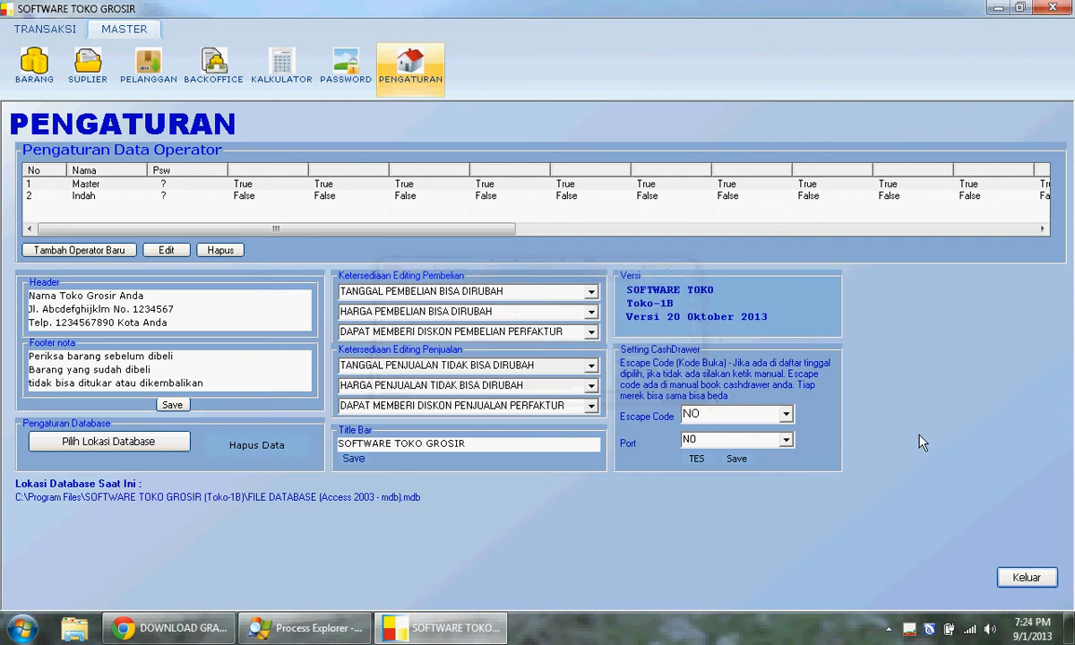
{"action": "left_click", "coordinate": [1030, 579]}
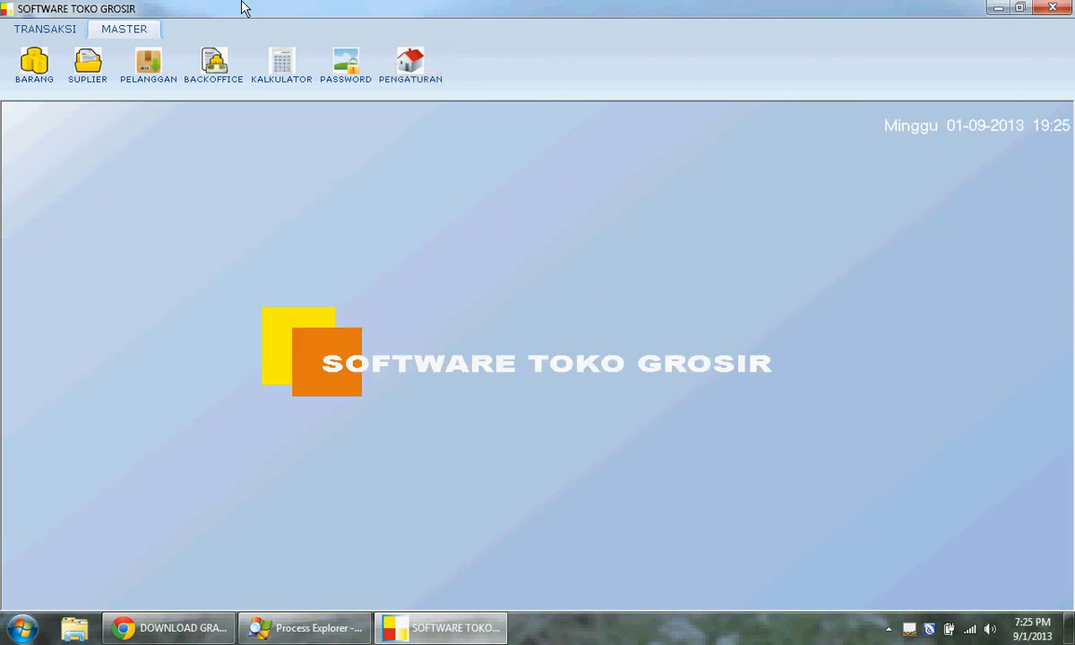
- Open Pembelian (Kasir) and add item BRG0001 Gula Merah with a quantity of 100 to a cash purchase
{"action": "left_click", "coordinate": [68, 34]}
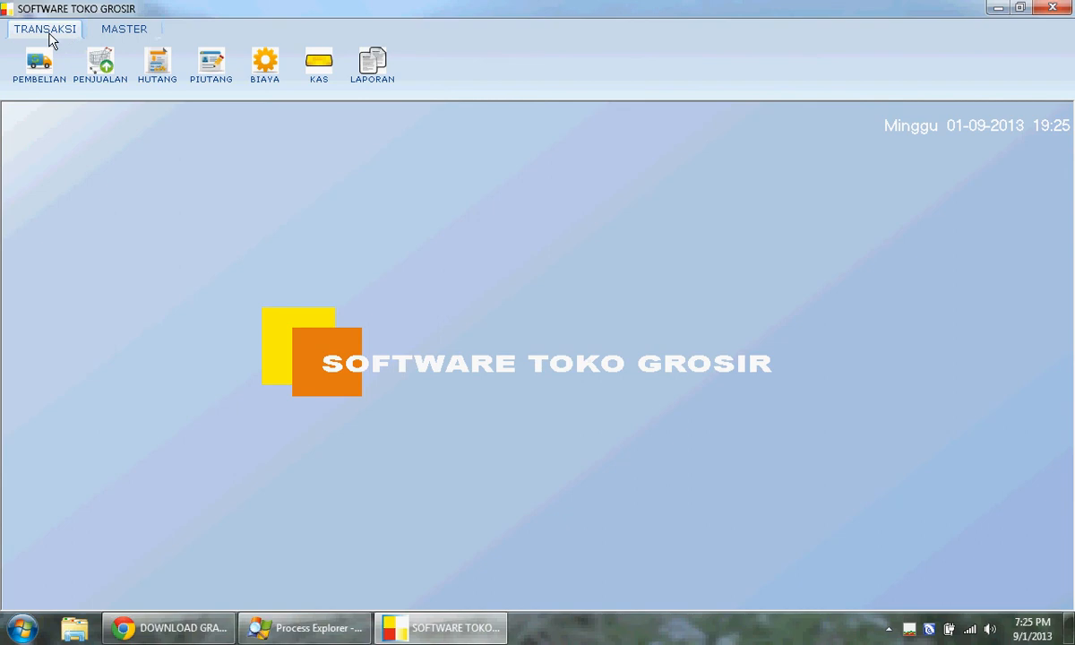
{"action": "left_click", "coordinate": [43, 88]}
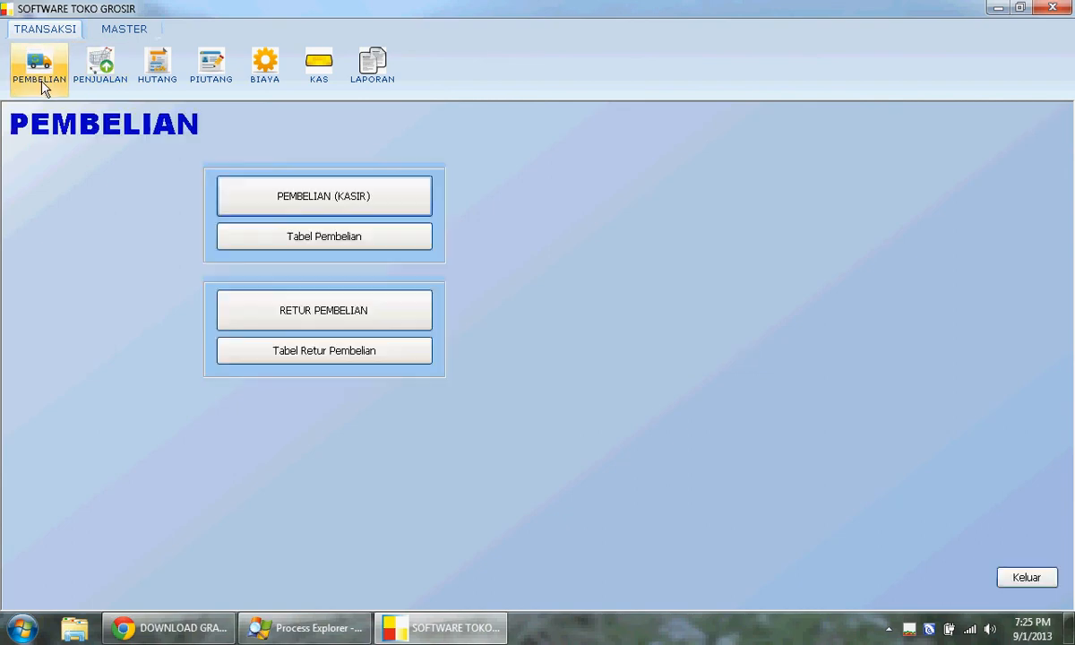
{"action": "left_click", "coordinate": [288, 196]}
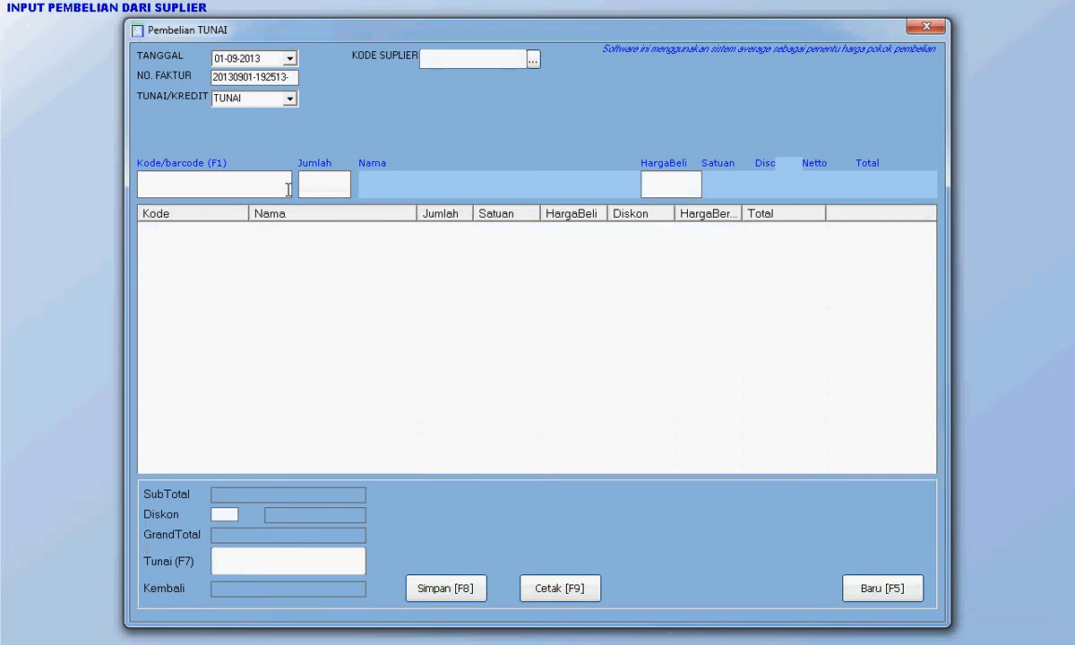
{"action": "key", "text": "F1"}
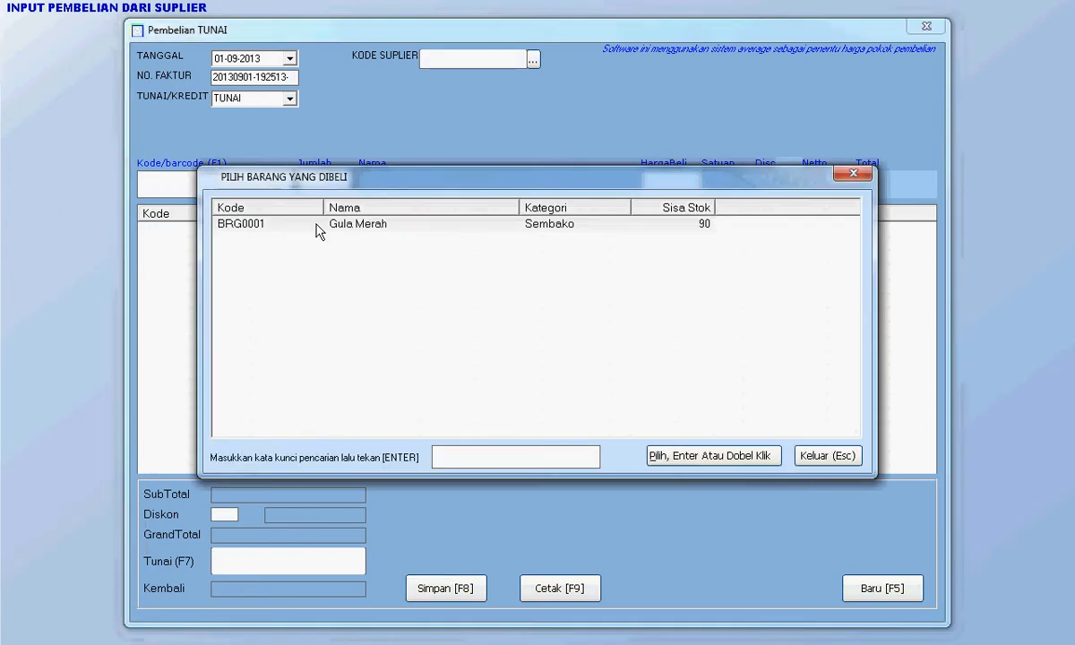
{"action": "left_click", "coordinate": [316, 224]}
{"action": "double_click", "coordinate": [316, 224]}
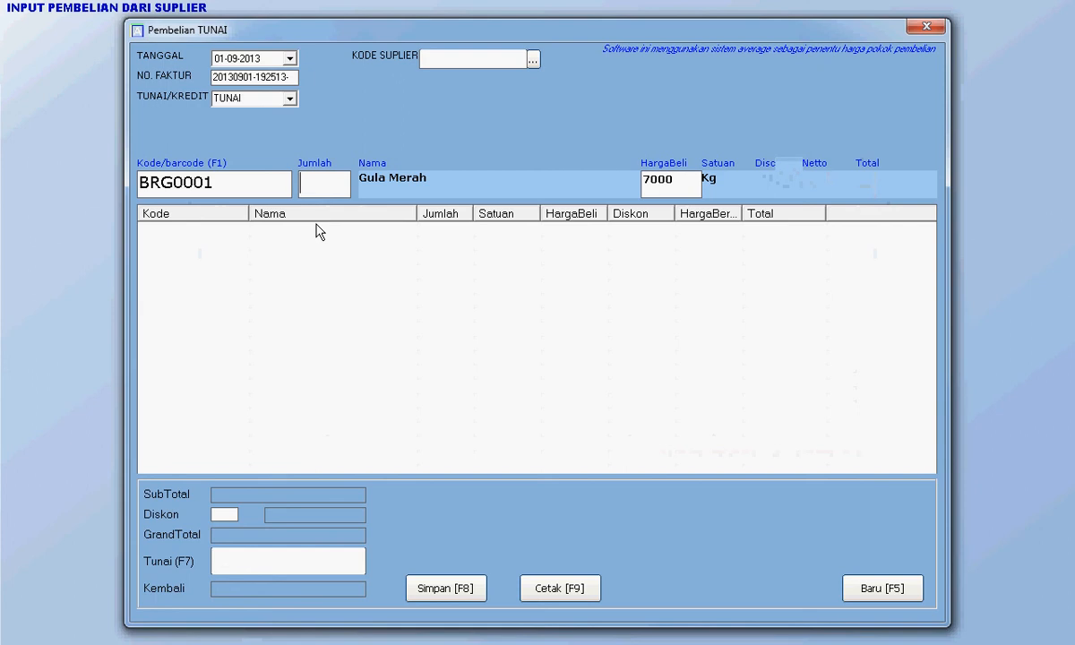
{"action": "type", "text": "100"}
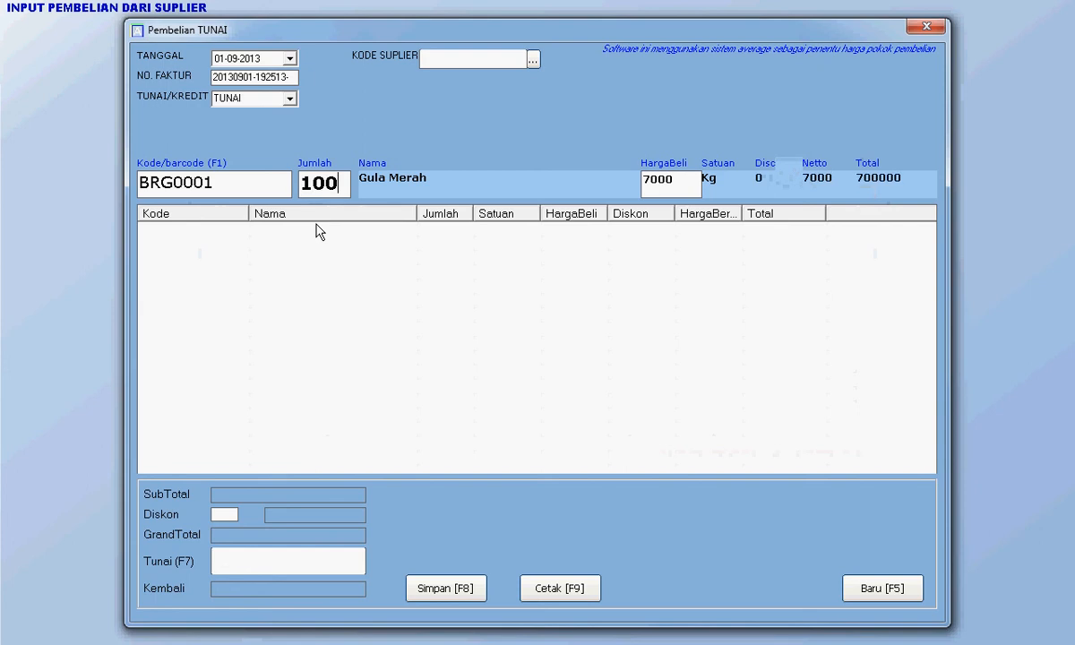
{"action": "key", "text": "Return"}
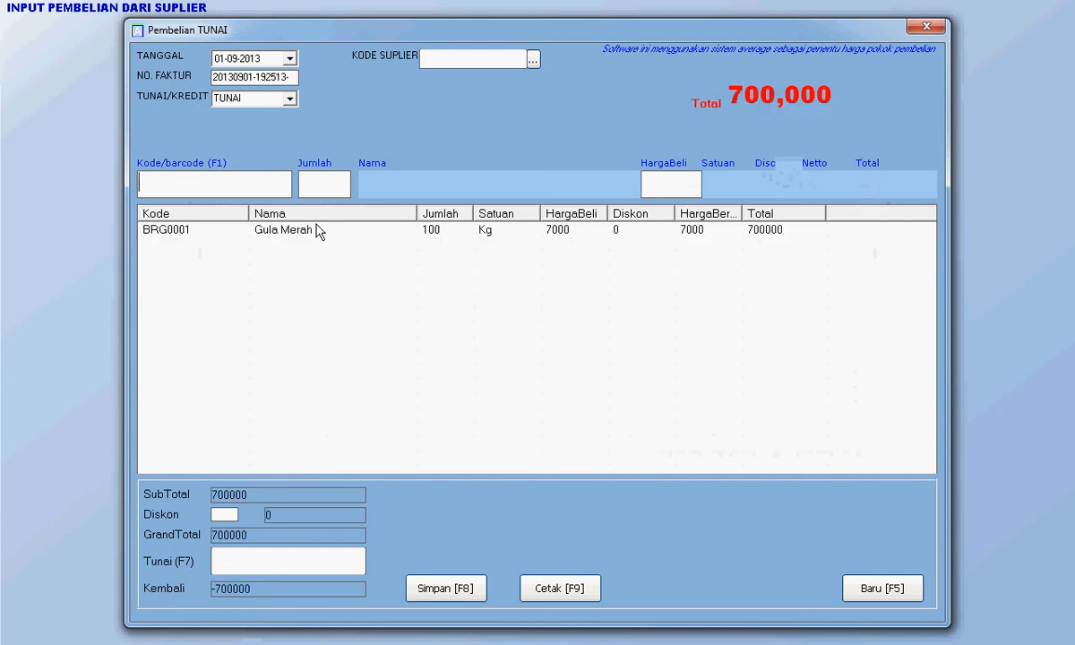
- Enter a cash payment of 700000 for the Gula Merah purchase, save the transaction, and close the purchase window
{"action": "left_click", "coordinate": [356, 561]}
{"action": "type", "text": "7000"}
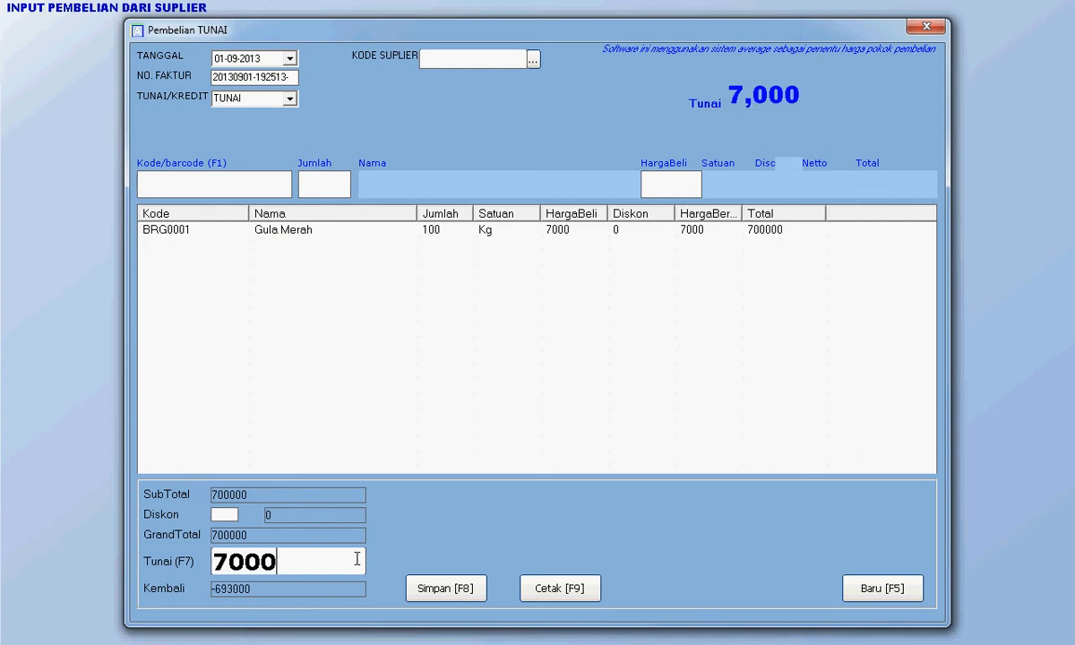
{"action": "type", "text": "00"}
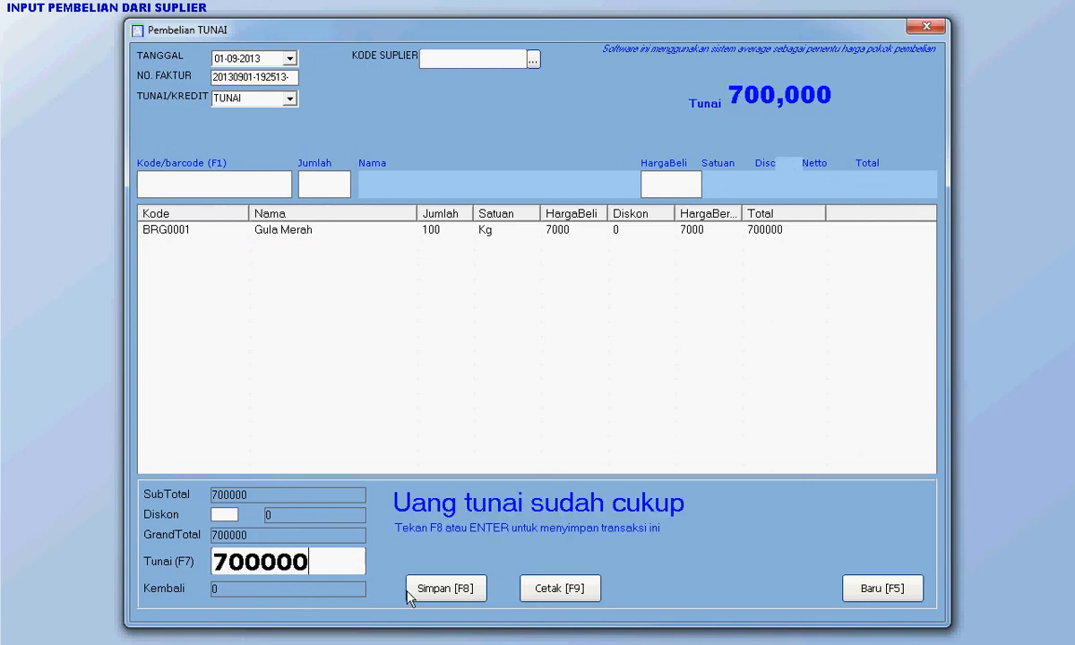
{"action": "left_click", "coordinate": [434, 590]}
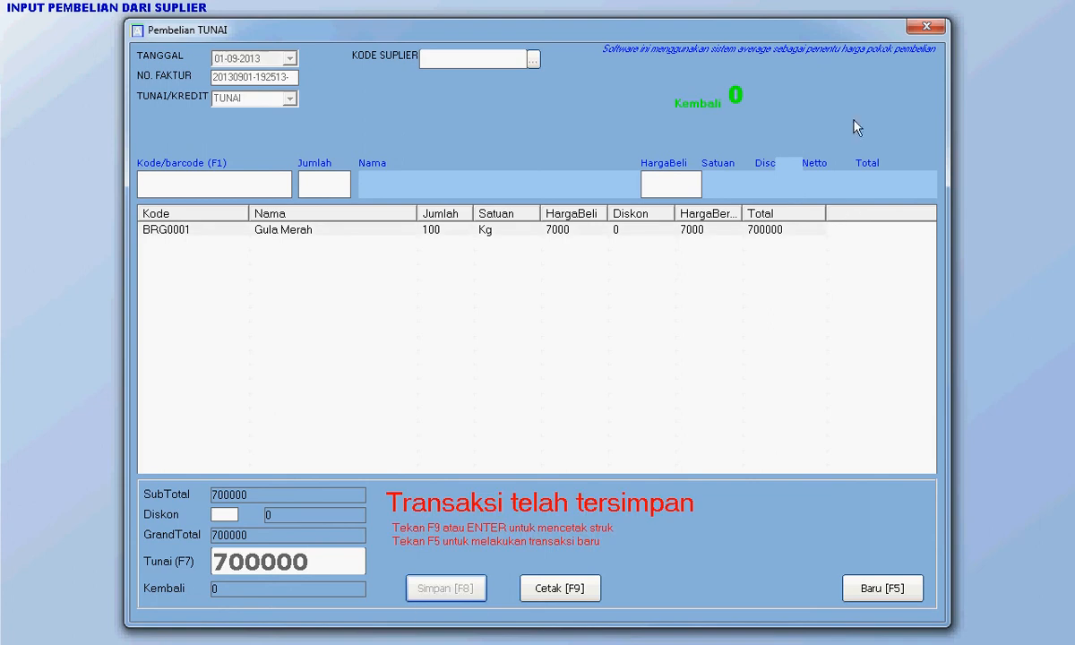
{"action": "left_click", "coordinate": [914, 32]}
- Check the stock of Gula Merah in the Barang master data, view its record, and close it without changes
{"action": "left_click", "coordinate": [124, 29]}
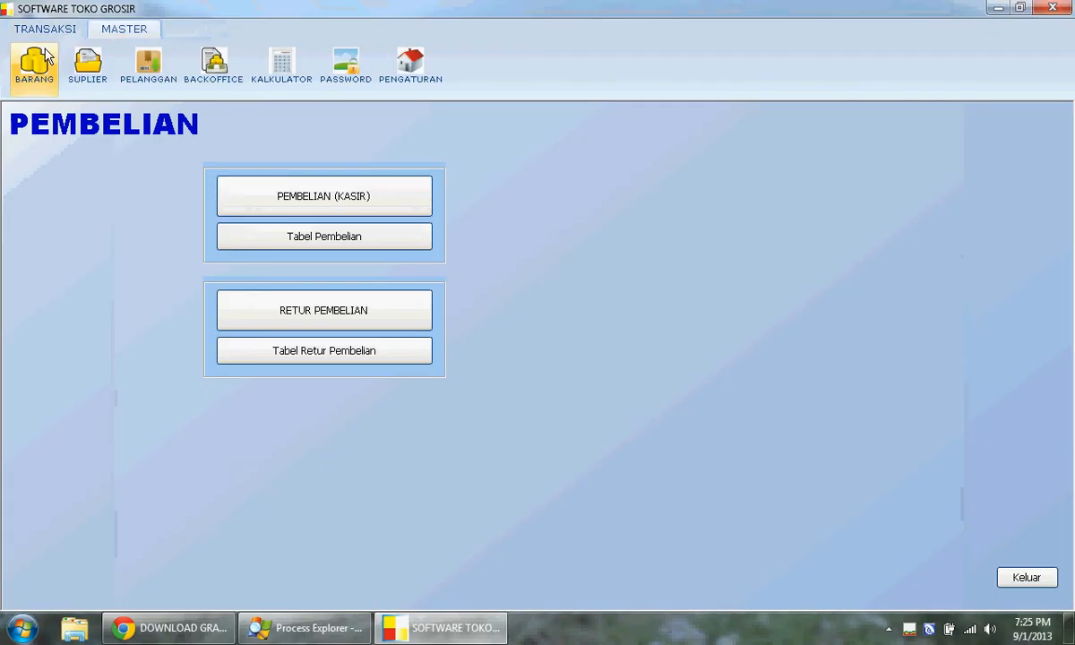
{"action": "left_click", "coordinate": [36, 67]}
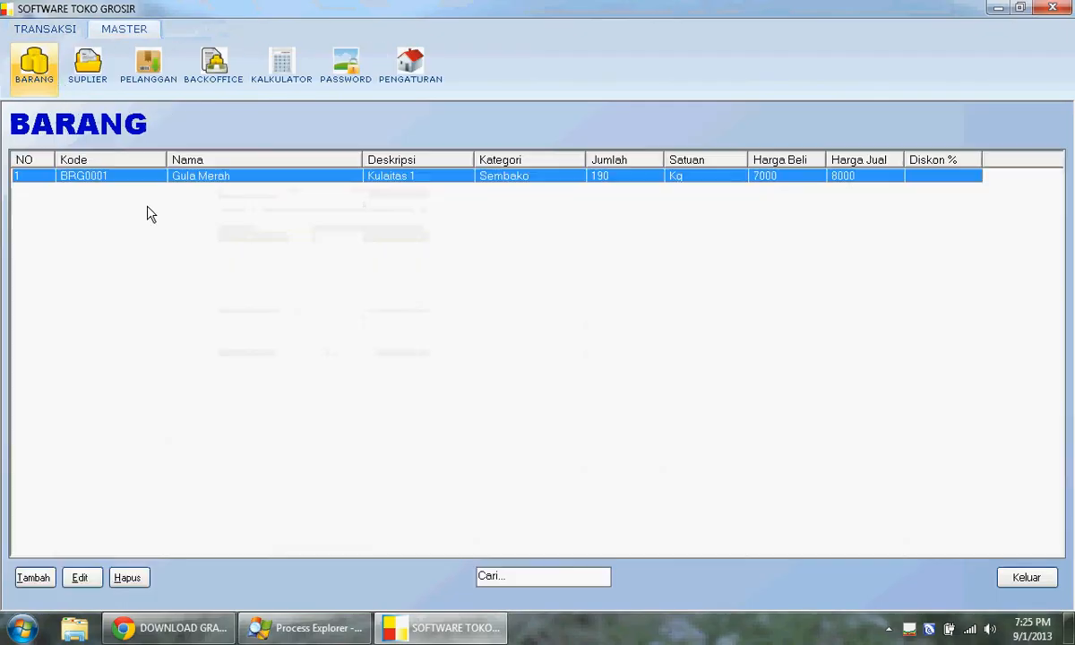
{"action": "double_click", "coordinate": [222, 185]}
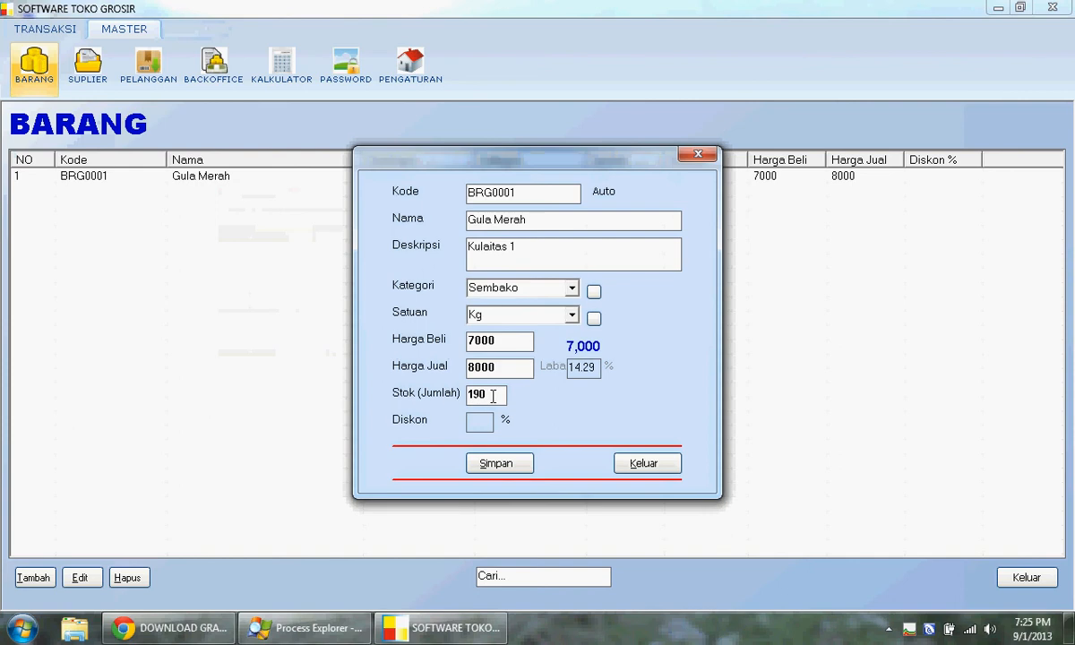
{"action": "left_click", "coordinate": [668, 471]}
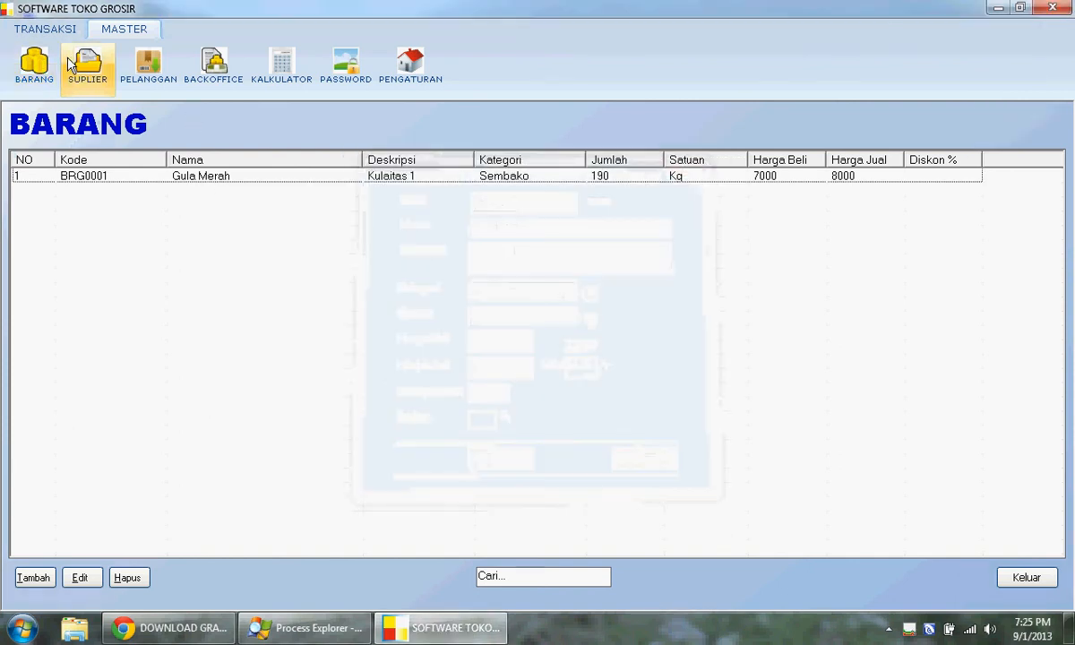
- Open Penjualan (Kasir), view the new customer entry form, and close the form without adding a customer
{"action": "left_click", "coordinate": [59, 27]}
{"action": "left_click", "coordinate": [121, 83]}
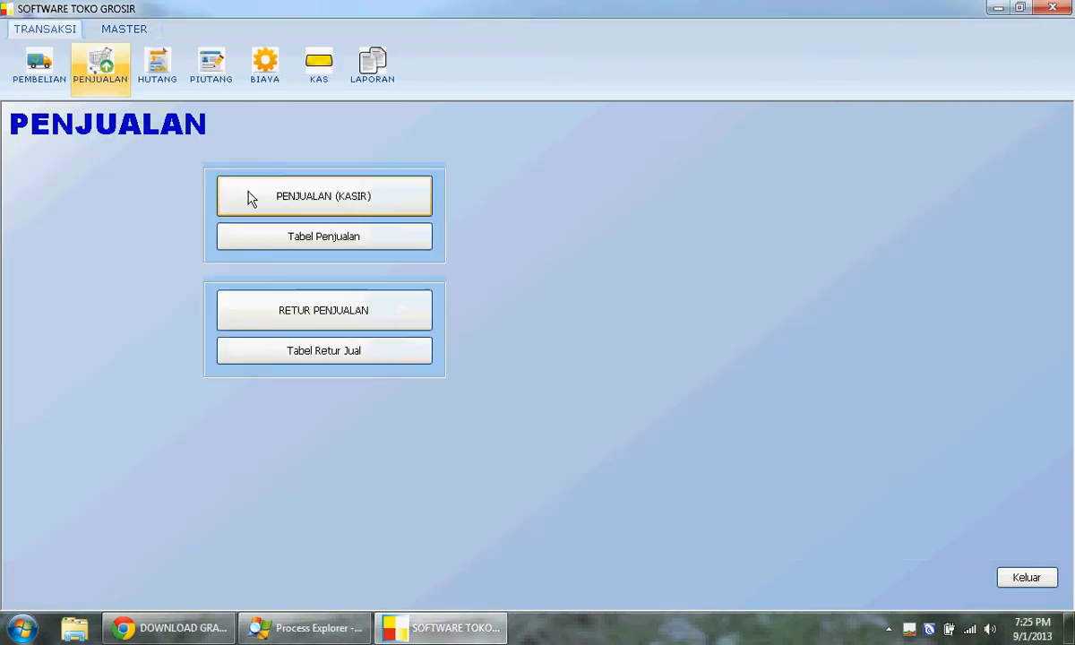
{"action": "left_click", "coordinate": [251, 199]}
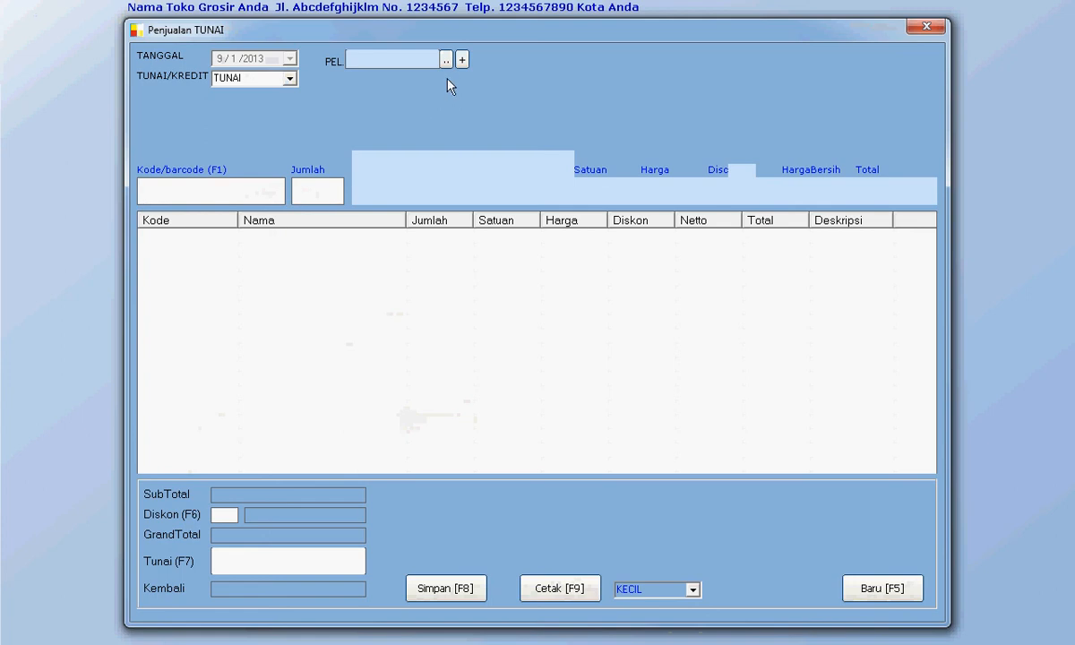
{"action": "left_click", "coordinate": [463, 59]}
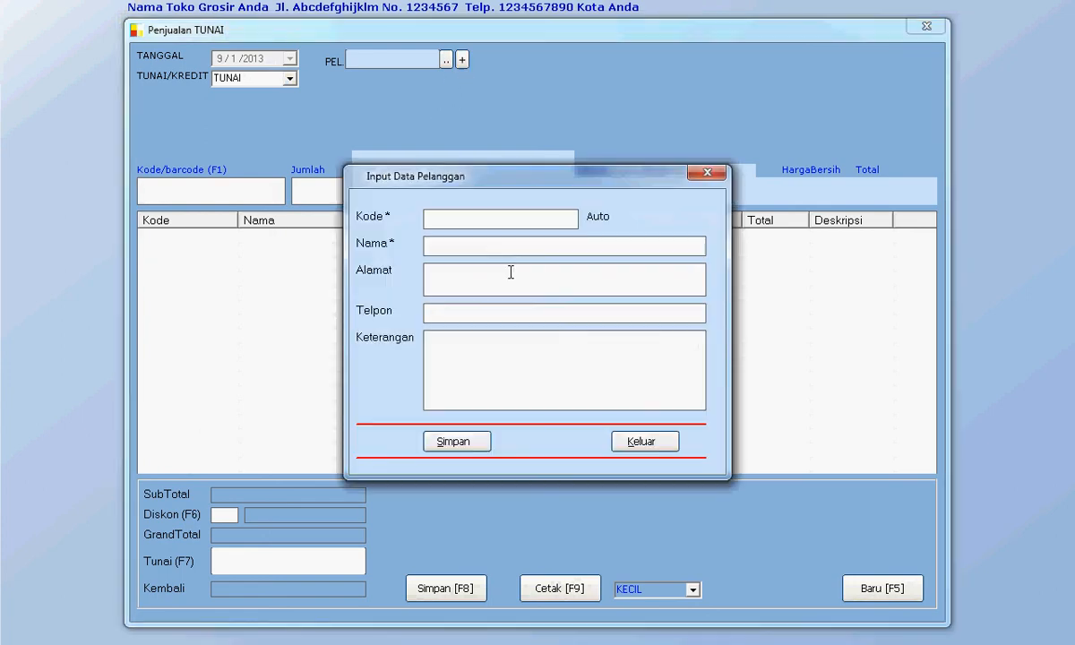
{"action": "left_click", "coordinate": [708, 174]}
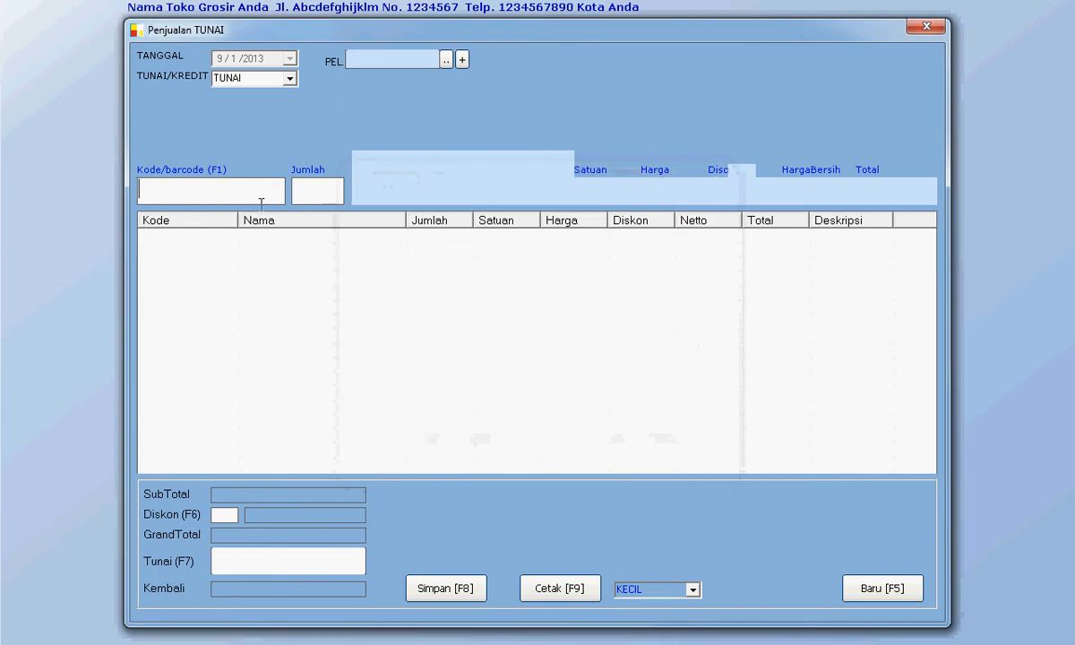
- Add item BRG0001 Gula Merah with a quantity of 10 to the cash sale
{"action": "key", "text": "Return"}
{"action": "key", "text": "Return"}
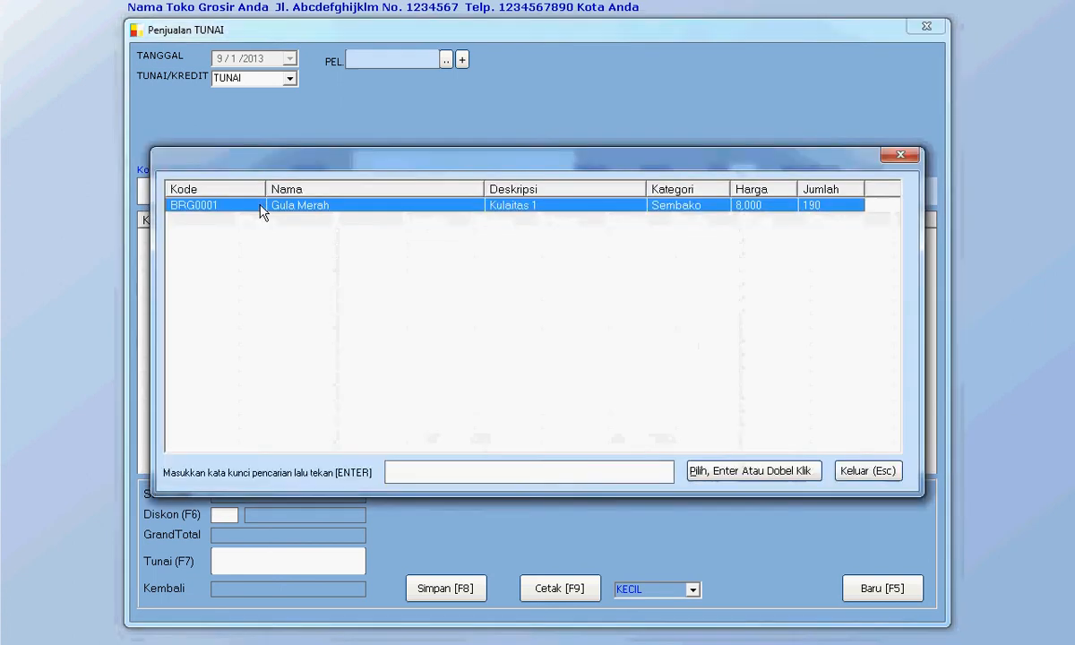
{"action": "double_click", "coordinate": [262, 211]}
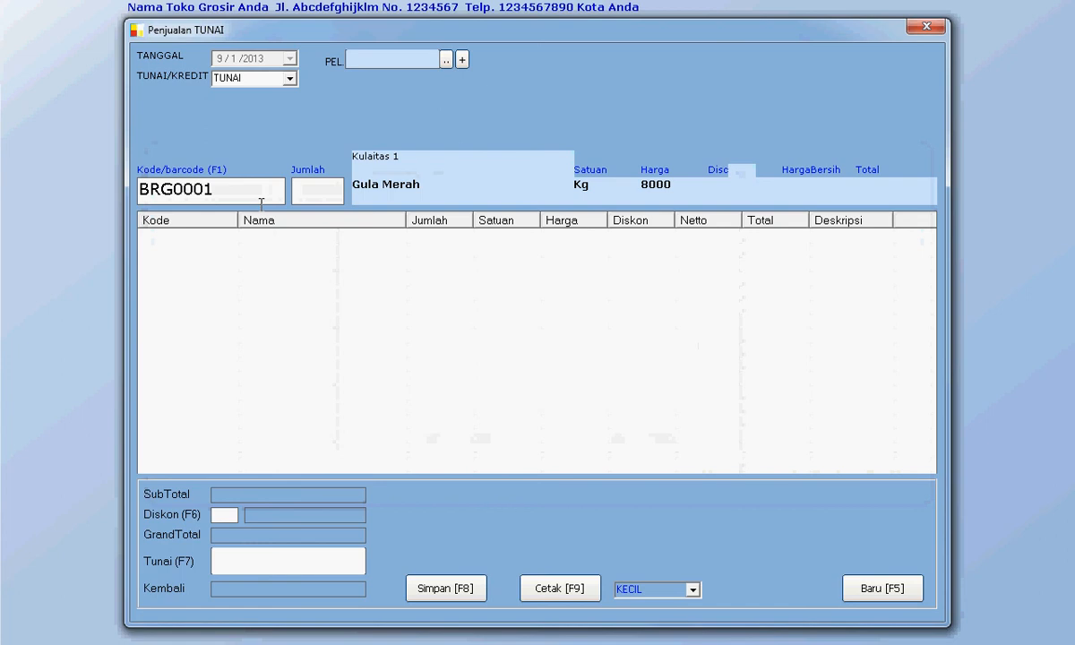
{"action": "type", "text": "10"}
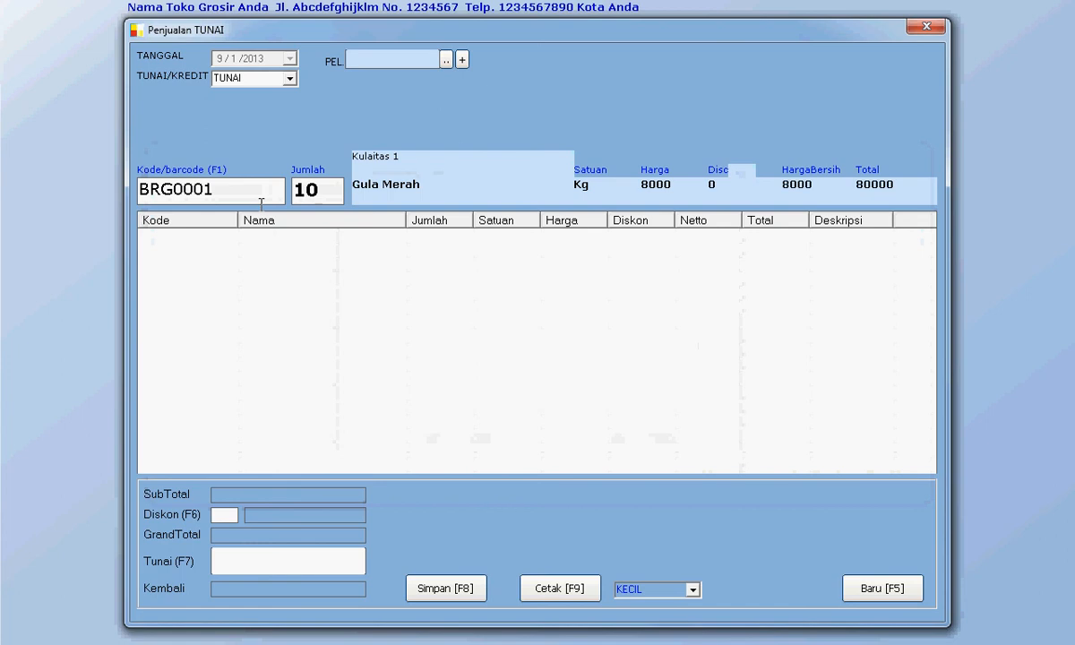
{"action": "key", "text": "Return"}
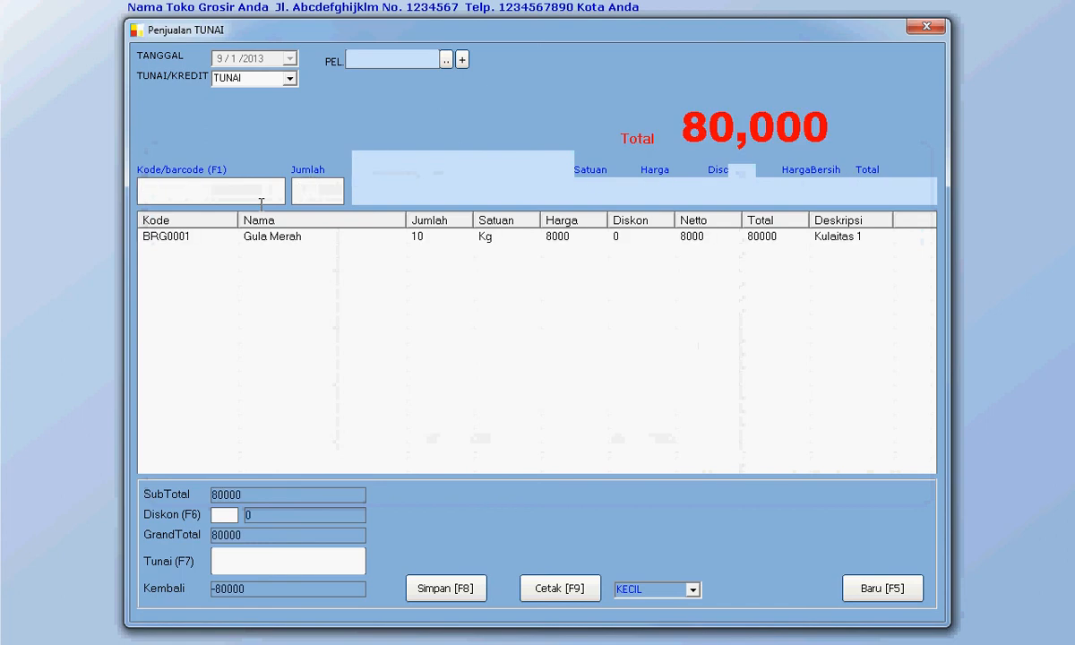
- Enter a cash payment of 100000 for the Gula Merah sale and save the transaction
{"action": "left_click", "coordinate": [242, 561]}
{"action": "type", "text": "1"}
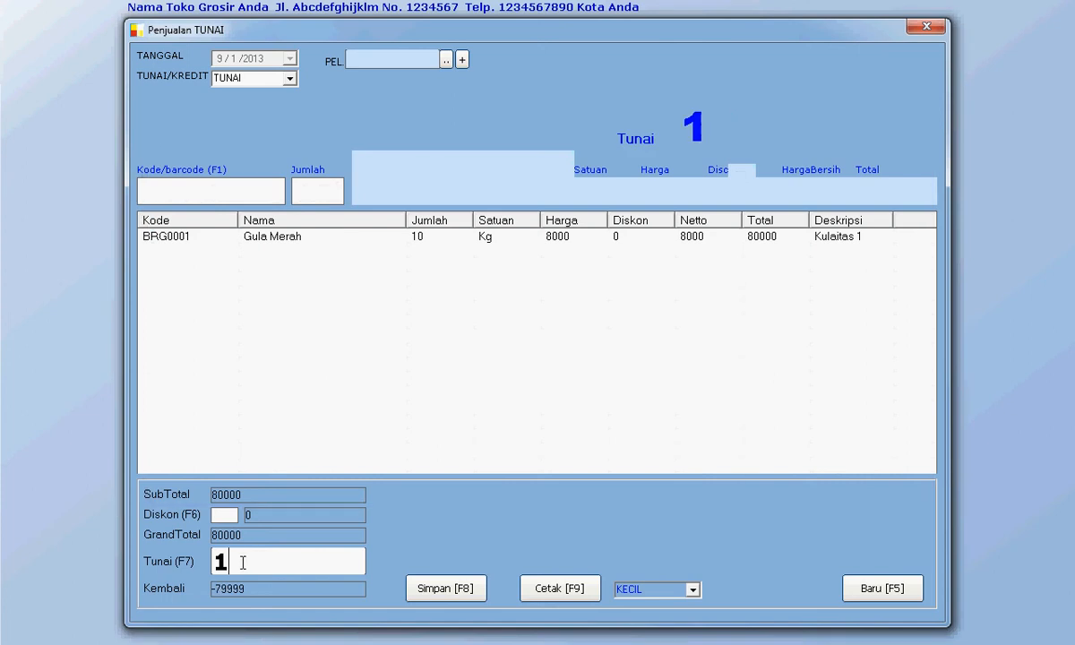
{"action": "type", "text": "00000"}
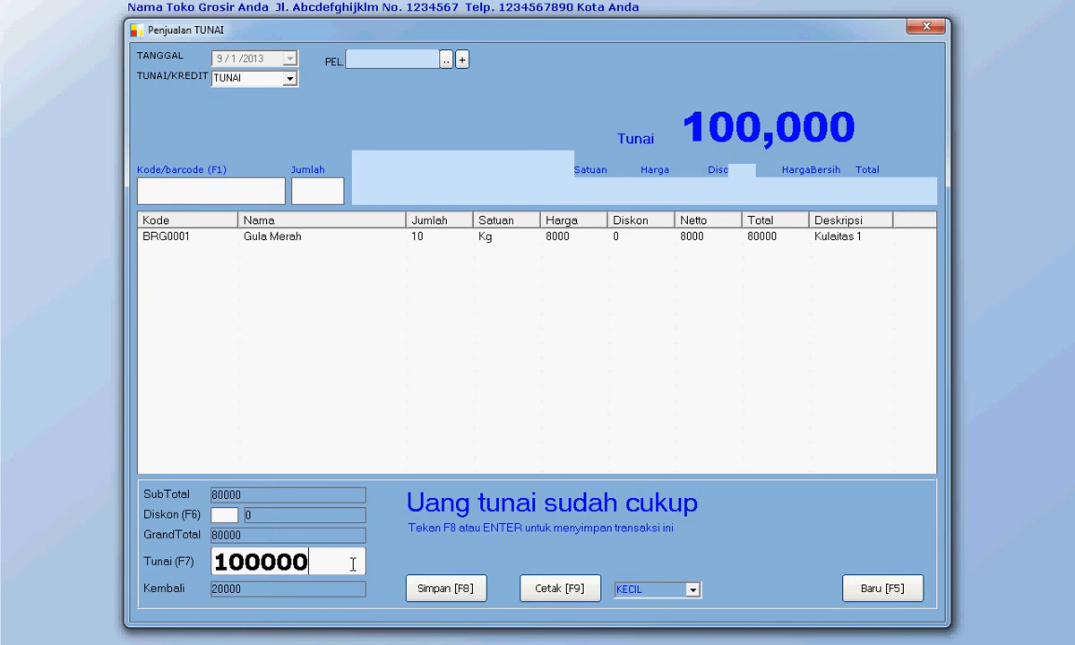
{"action": "left_click", "coordinate": [456, 591]}
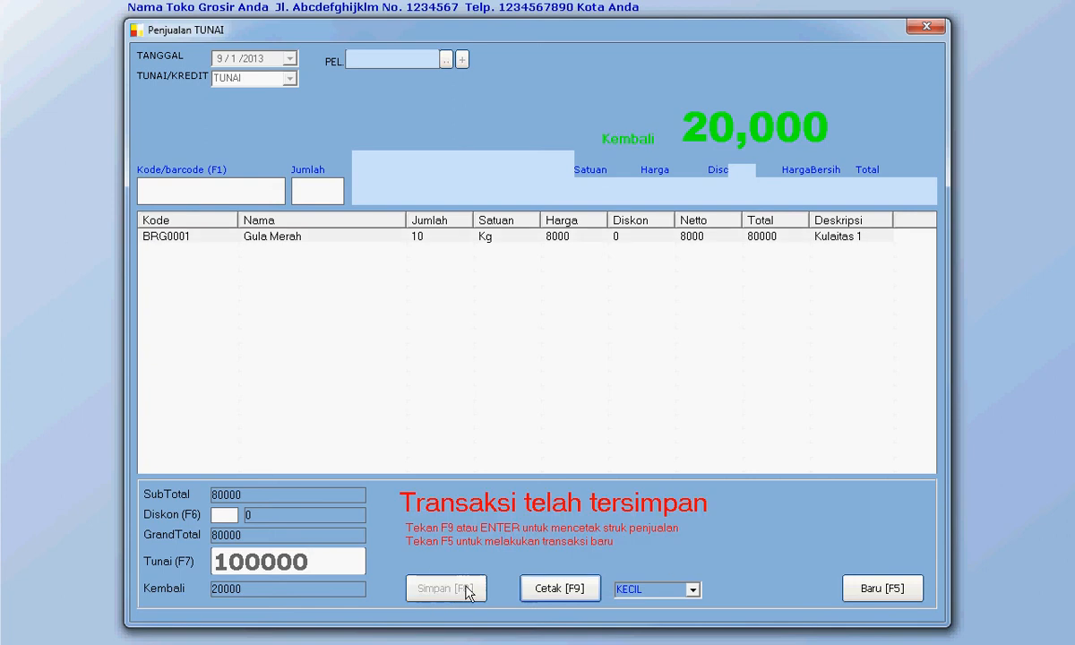
- Review the available receipt print formats for the saved sale, keep KECIL, and close the sales window
{"action": "left_click", "coordinate": [693, 590]}
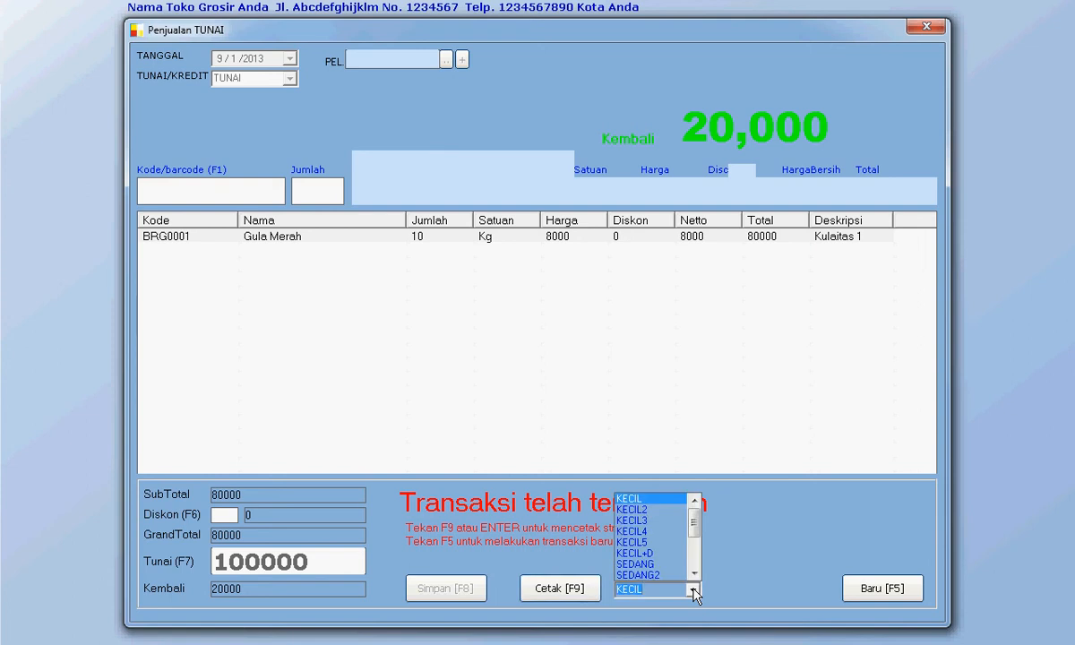
{"action": "scroll", "coordinate": [677, 563], "scroll_direction": "down", "scroll_amount": 2}
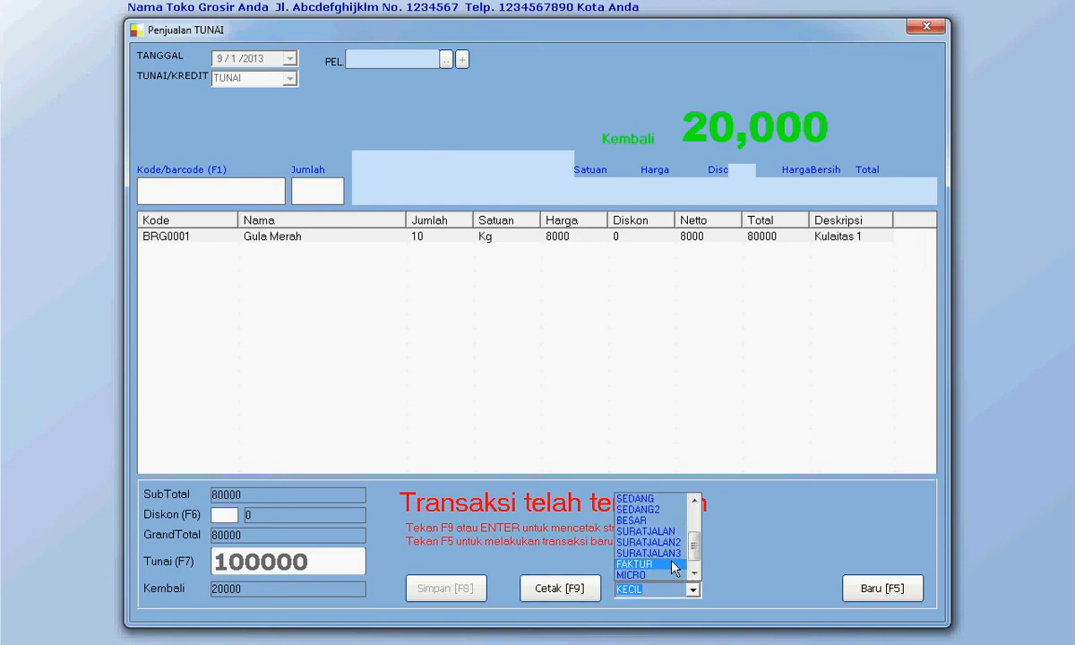
{"action": "scroll", "coordinate": [676, 568], "scroll_direction": "up", "scroll_amount": 1}
{"action": "scroll", "coordinate": [678, 572], "scroll_direction": "up", "scroll_amount": 1}
{"action": "double_click", "coordinate": [693, 591]}
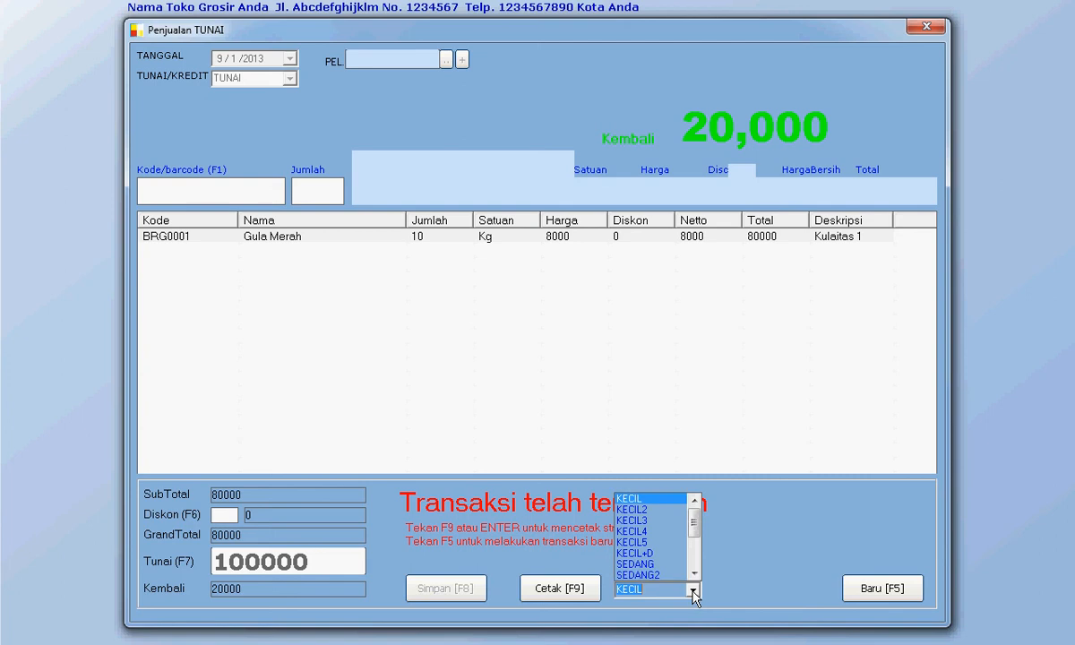
{"action": "left_click", "coordinate": [665, 500]}
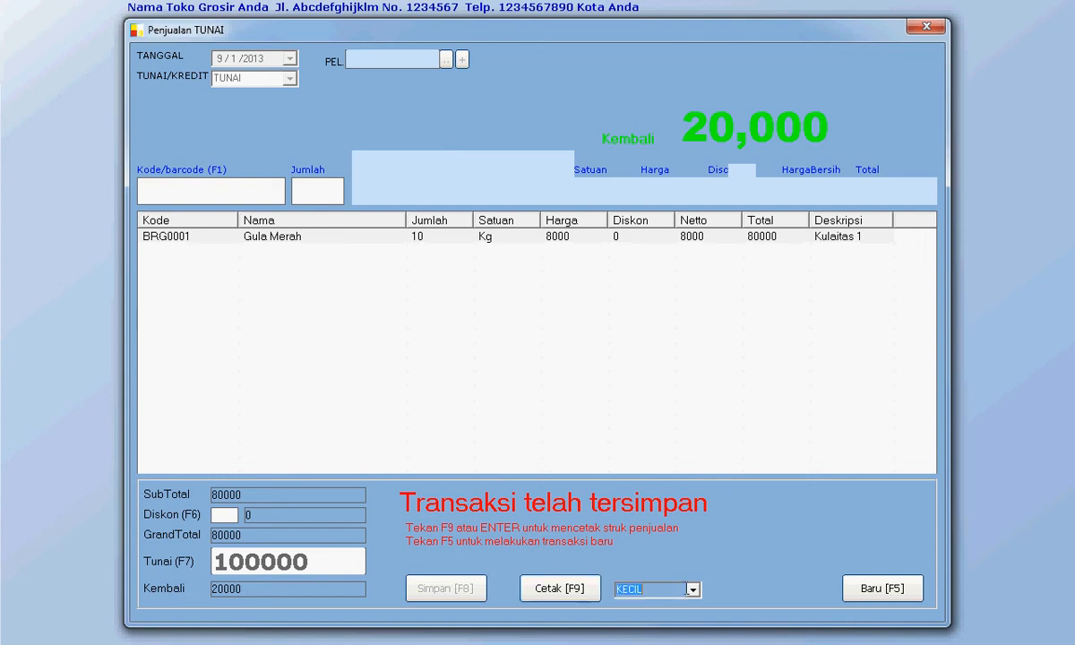
{"action": "left_click", "coordinate": [693, 590]}
{"action": "key", "text": "Down"}
{"action": "key", "text": "Down"}
{"action": "key", "text": "Down"}
{"action": "key", "text": "Down"}
{"action": "key", "text": "Down"}
{"action": "key", "text": "Down"}
{"action": "key", "text": "Down"}
{"action": "key", "text": "Down"}
{"action": "key", "text": "Down"}
{"action": "key", "text": "Down"}
{"action": "key", "text": "Down"}
{"action": "key", "text": "Down"}
{"action": "key", "text": "Down"}
{"action": "key", "text": "Down"}
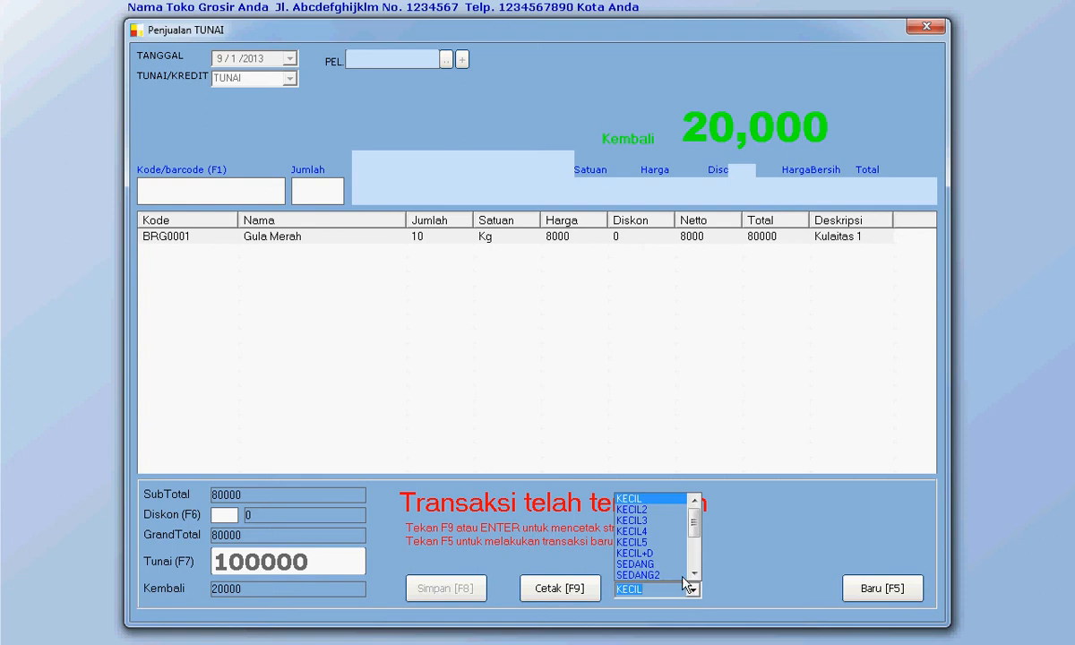
{"action": "left_click", "coordinate": [693, 591]}
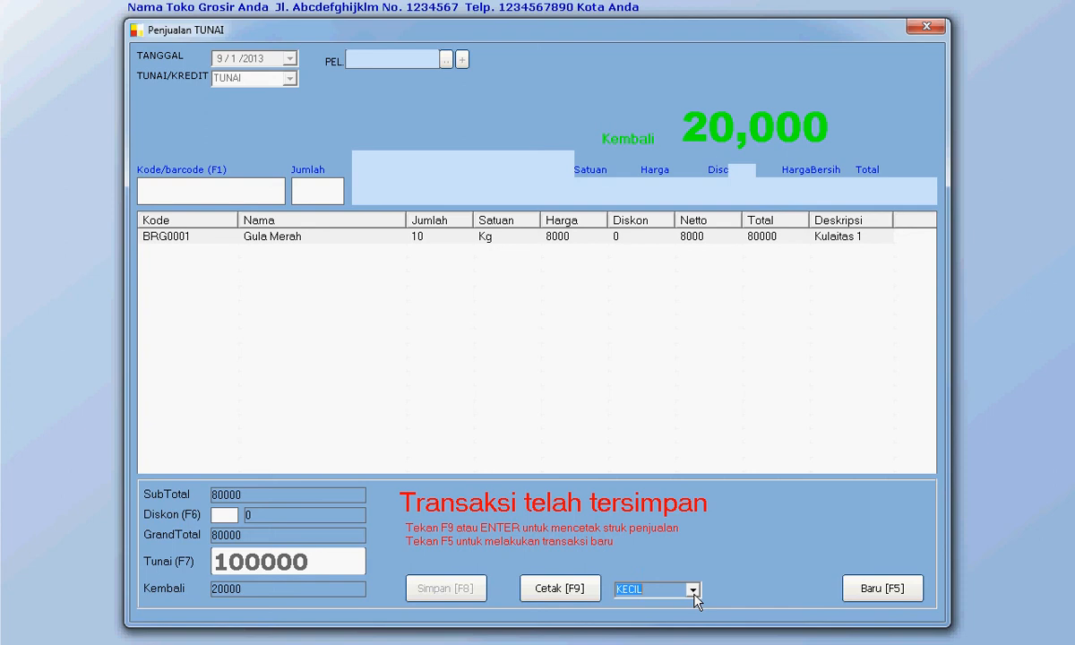
{"action": "left_click", "coordinate": [693, 590]}
{"action": "scroll", "coordinate": [690, 565], "scroll_direction": "down", "scroll_amount": 3}
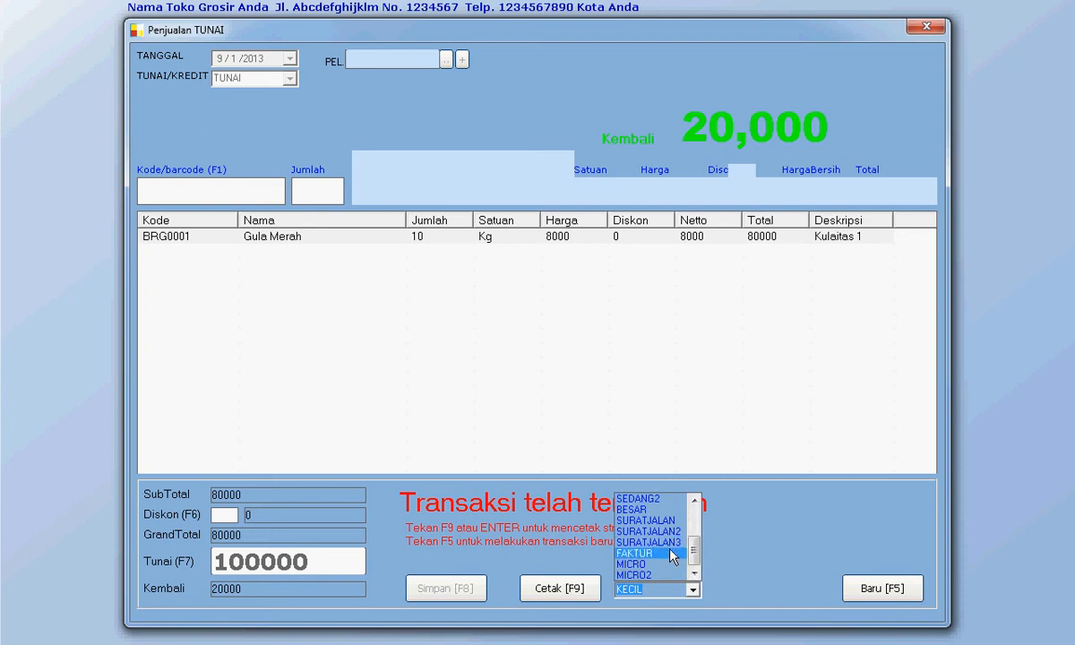
{"action": "left_click", "coordinate": [704, 592]}
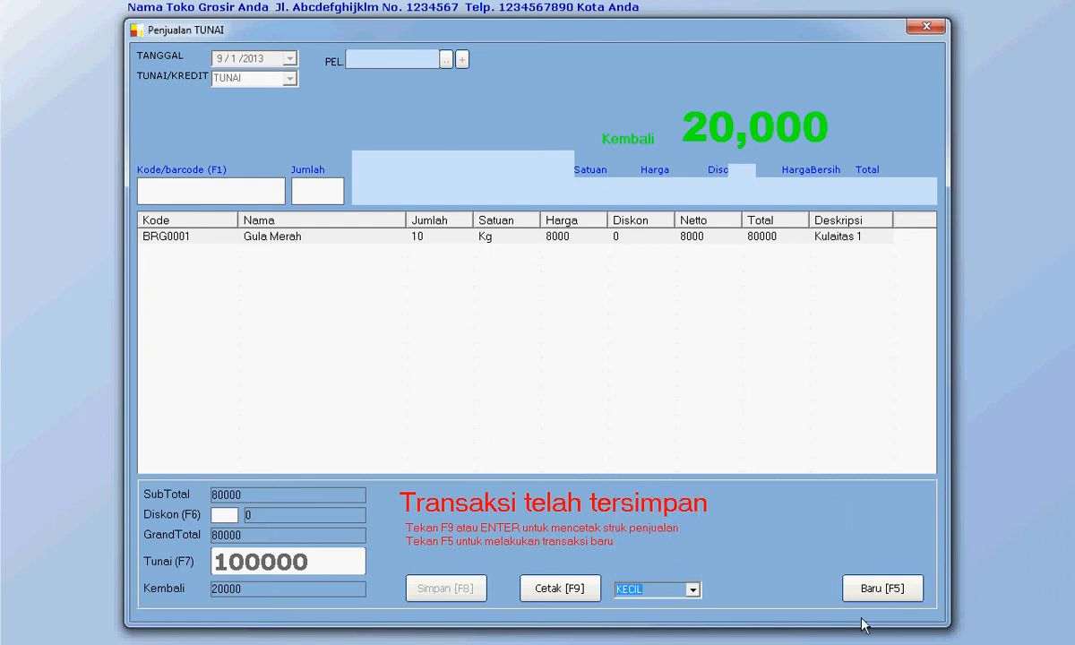
{"action": "left_click", "coordinate": [927, 28]}
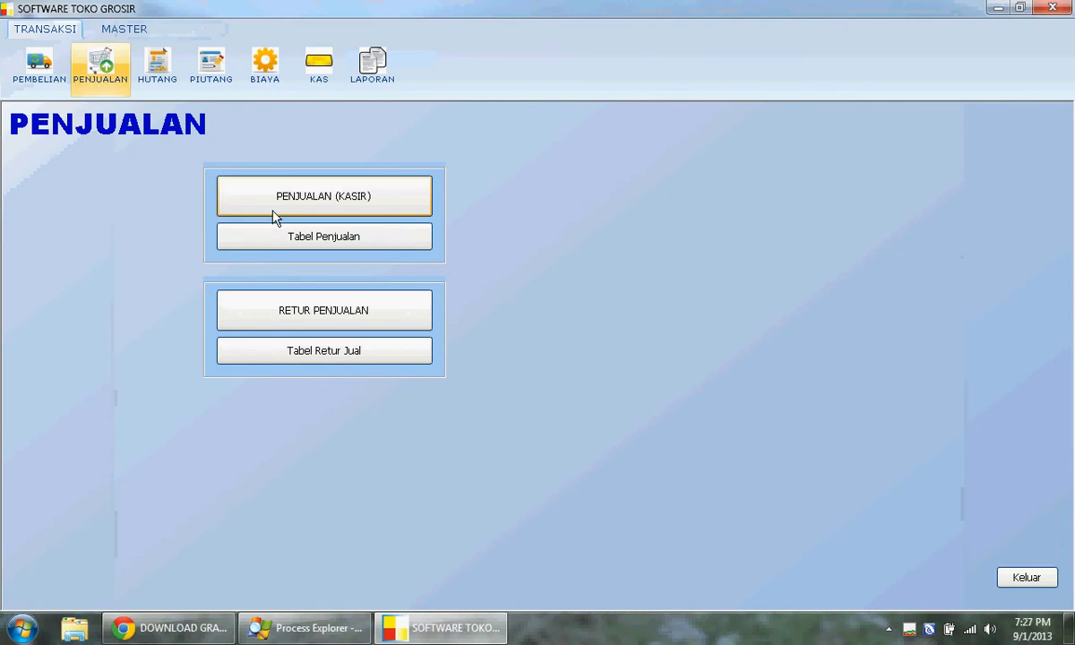
- Open Tabel Penjualan and inspect the recorded Gula Merah sale in the cashier view and in its detail view
{"action": "left_click", "coordinate": [338, 237]}
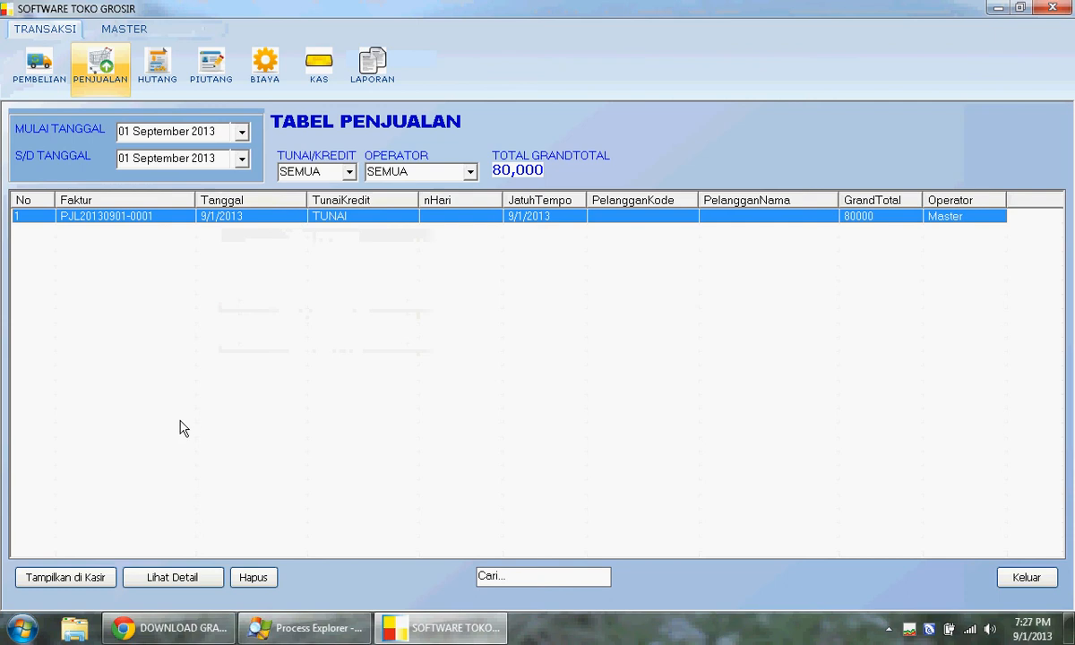
{"action": "left_click", "coordinate": [88, 575]}
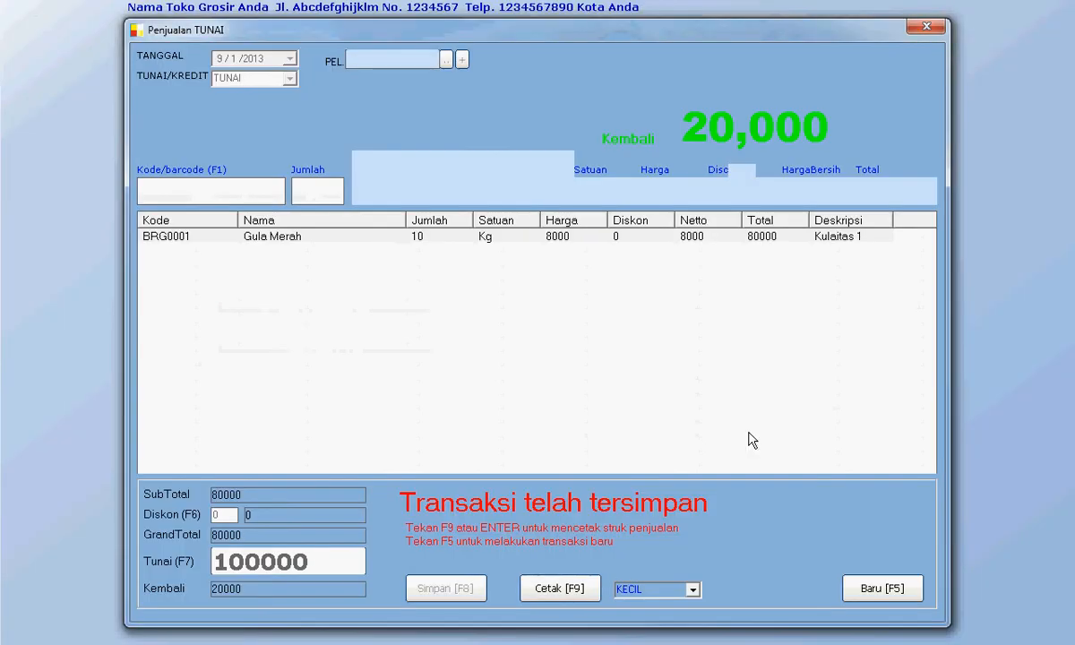
{"action": "left_click", "coordinate": [927, 26]}
{"action": "left_click", "coordinate": [207, 578]}
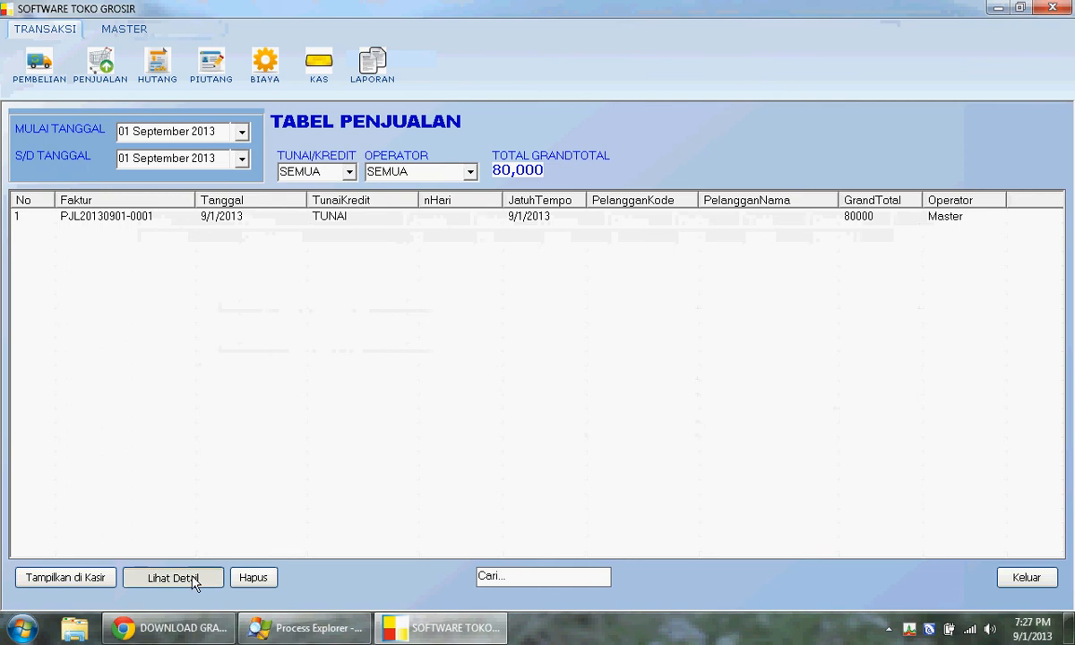
{"action": "left_click", "coordinate": [419, 195]}
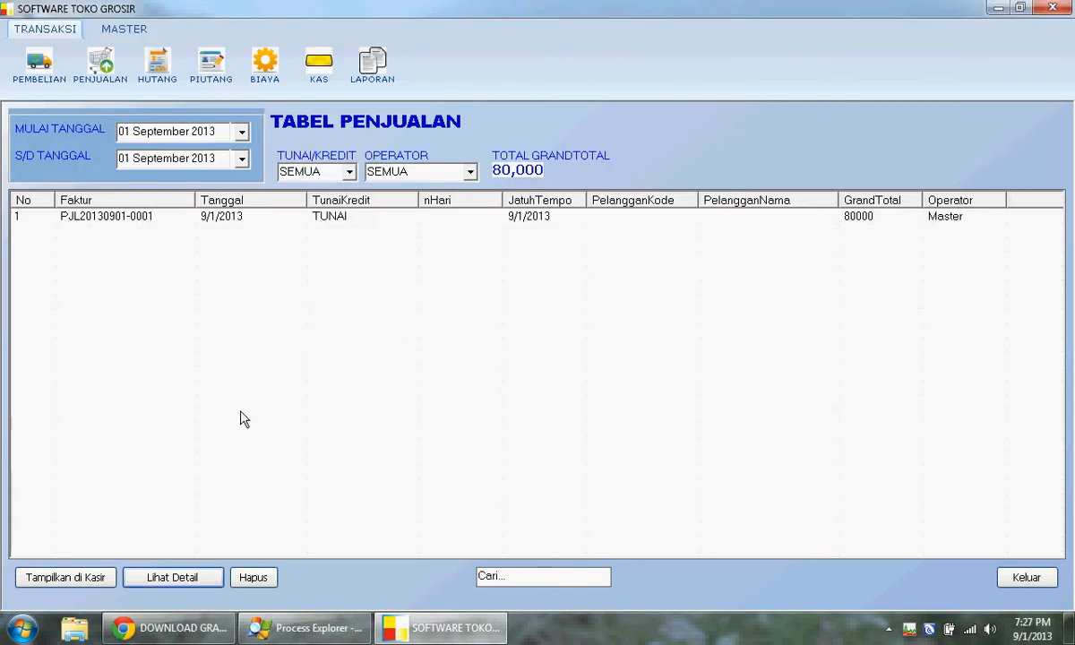
- Review the delete-transaction dialog for the Gula Merah sale, leave it without deleting, and exit Tabel Penjualan
{"action": "left_click", "coordinate": [267, 581]}
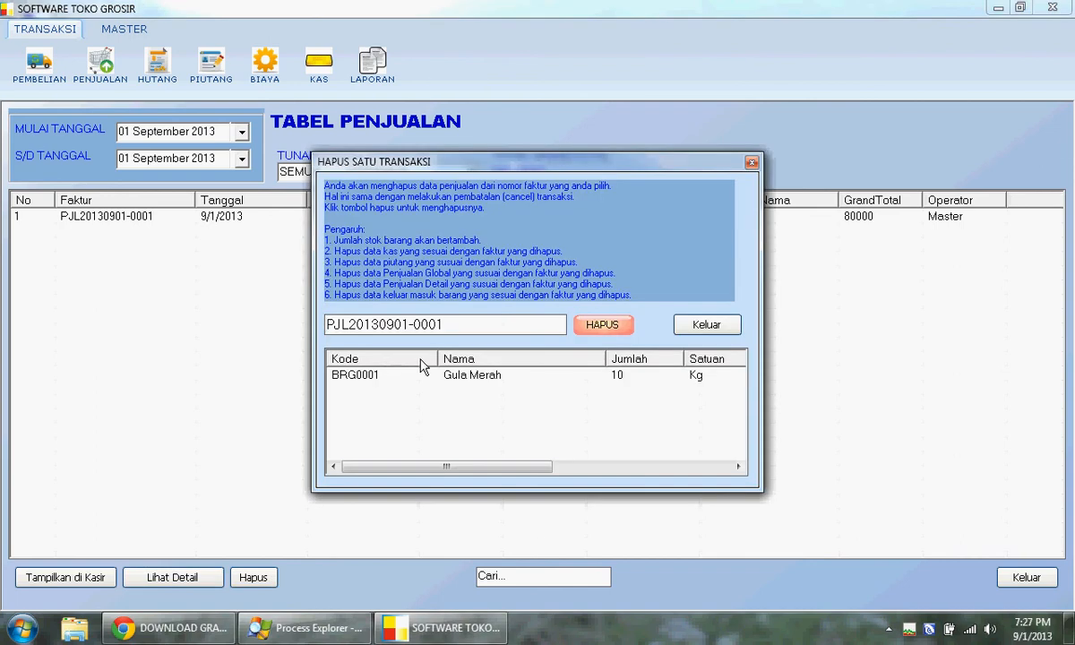
{"action": "left_click_drag", "start_coordinate": [437, 467], "coordinate": [380, 461]}
{"action": "left_click", "coordinate": [706, 327]}
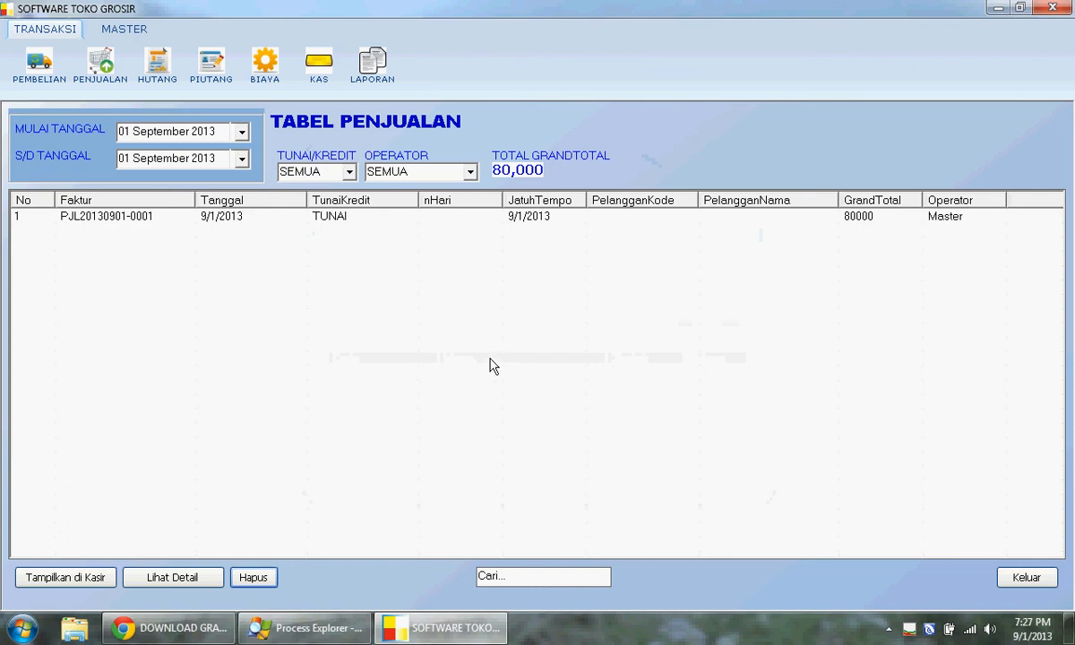
{"action": "left_click", "coordinate": [140, 217]}
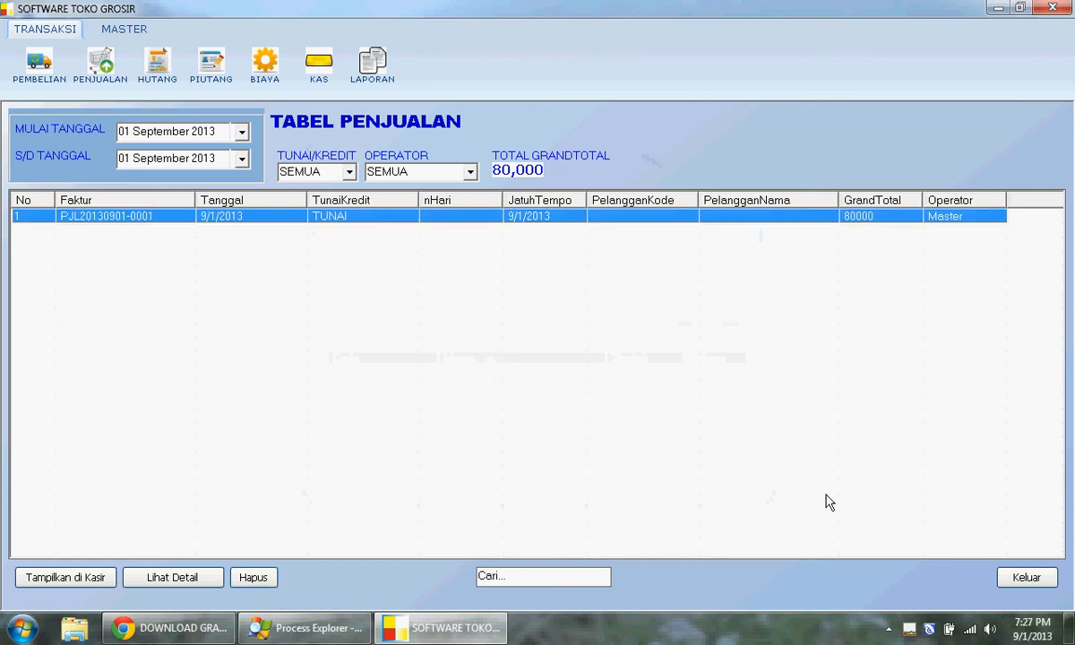
{"action": "left_click", "coordinate": [1024, 577]}
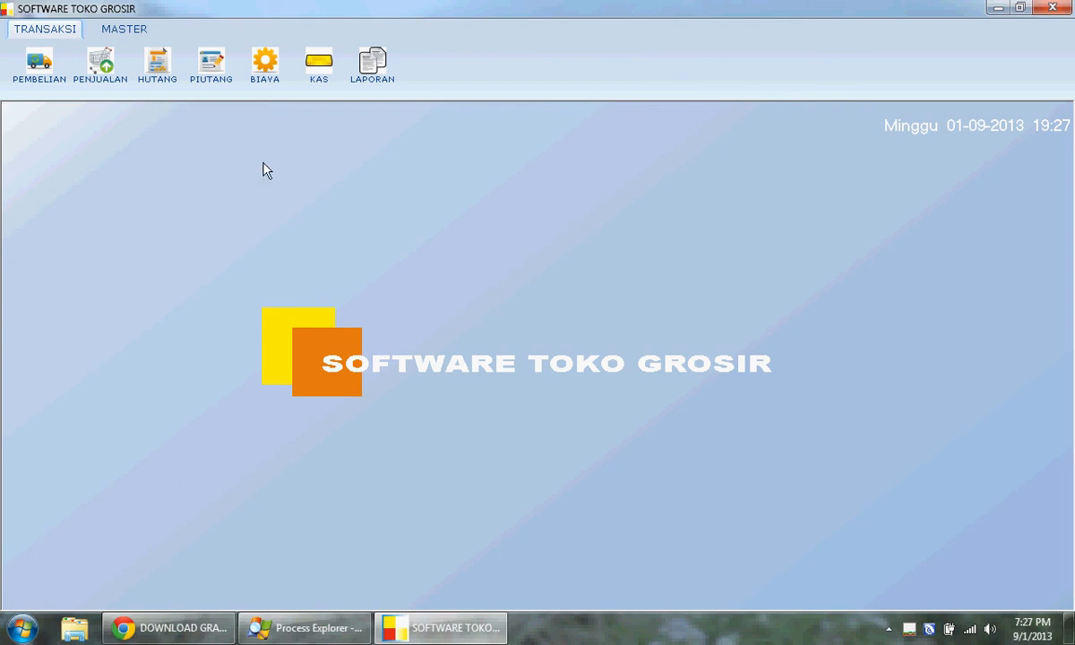
- Open a new sale in Penjualan (Kasir), examine the TUNAI/KREDIT payment terms, and close it without recording anything
{"action": "left_click", "coordinate": [318, 64]}
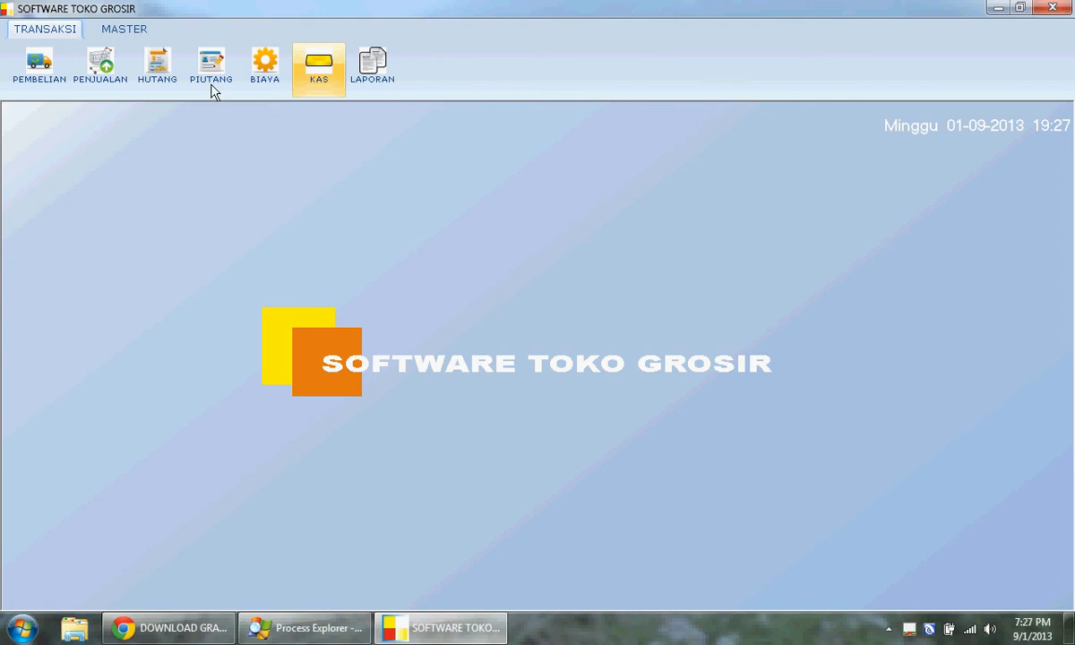
{"action": "left_click", "coordinate": [100, 65]}
{"action": "left_click", "coordinate": [252, 208]}
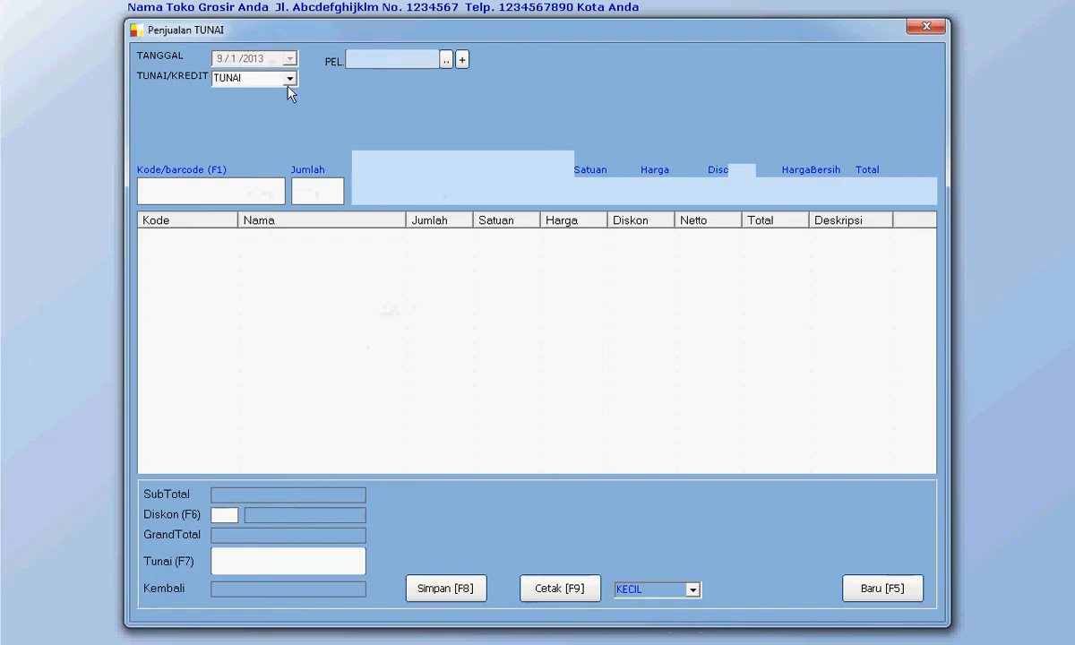
{"action": "left_click", "coordinate": [290, 79]}
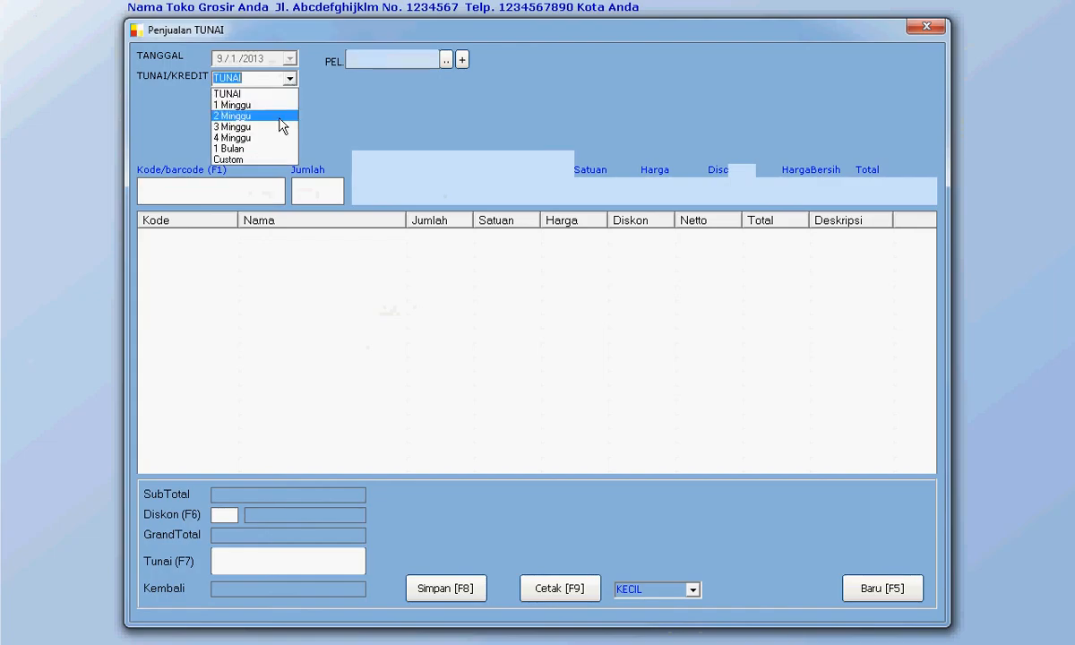
{"action": "left_click", "coordinate": [292, 80]}
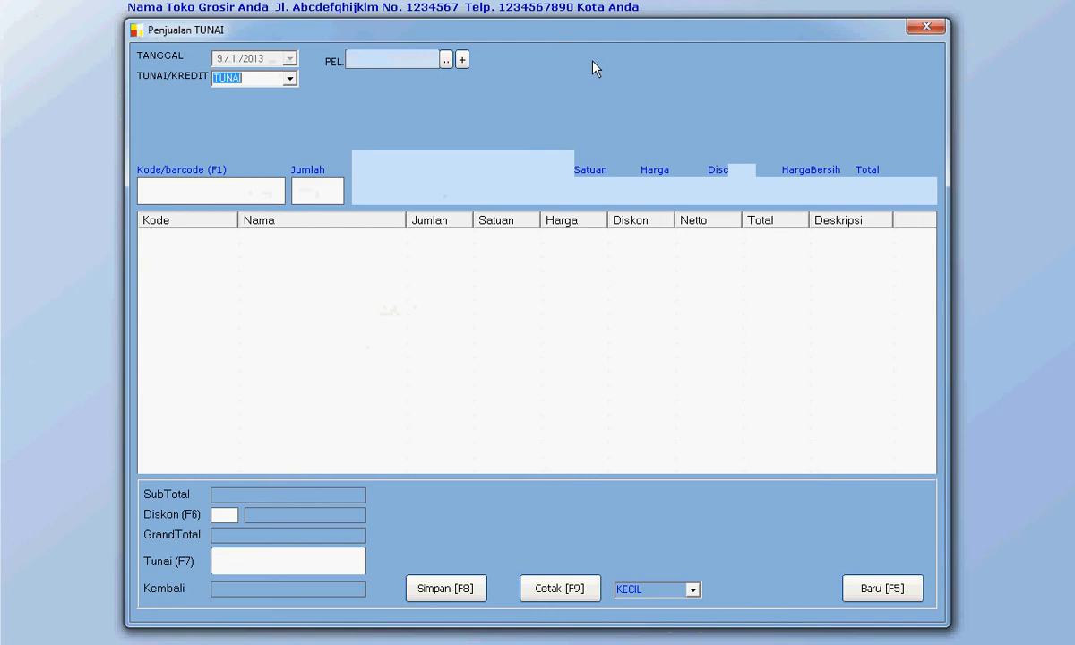
{"action": "left_click", "coordinate": [927, 27]}
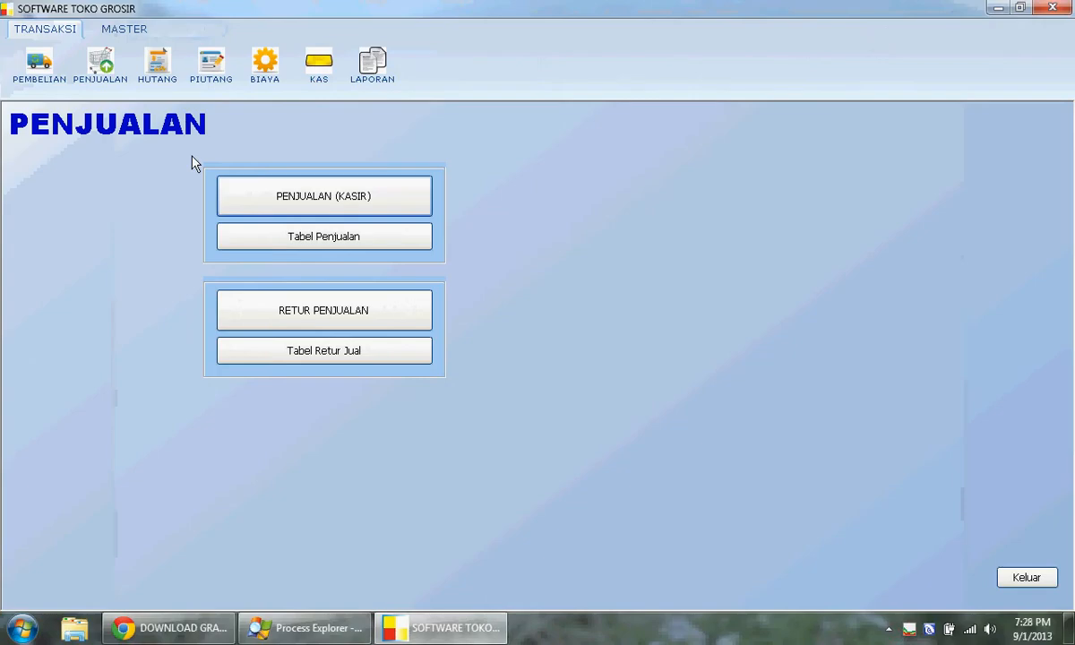
- View the Piutang list, leave it, and open the Laporan page
{"action": "left_click", "coordinate": [210, 72]}
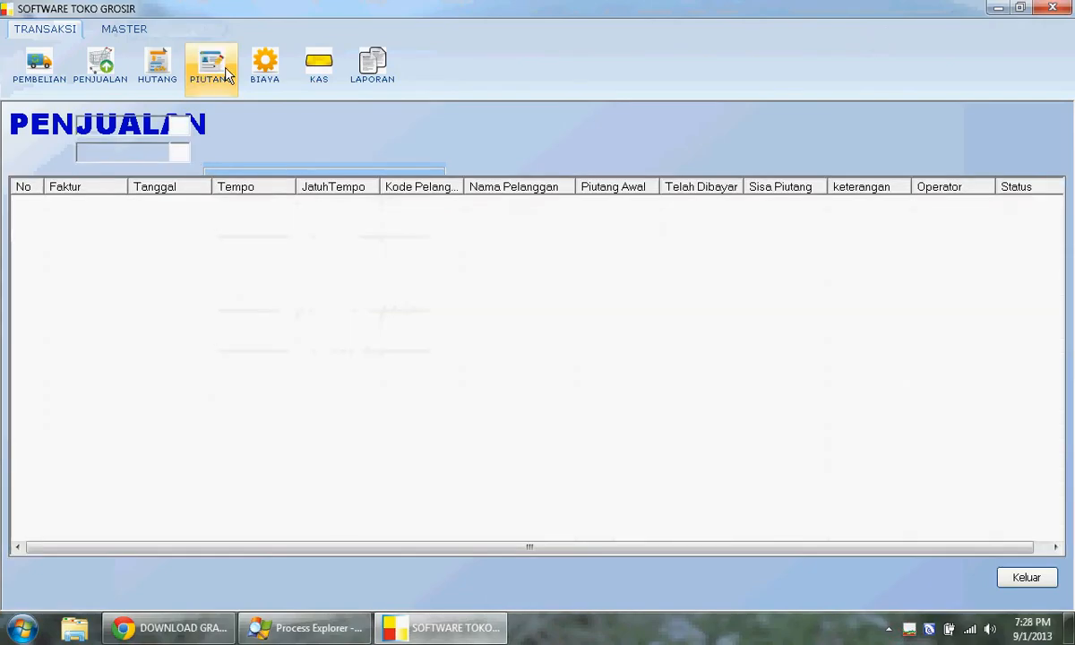
{"action": "left_click", "coordinate": [1022, 579]}
{"action": "left_click", "coordinate": [381, 72]}
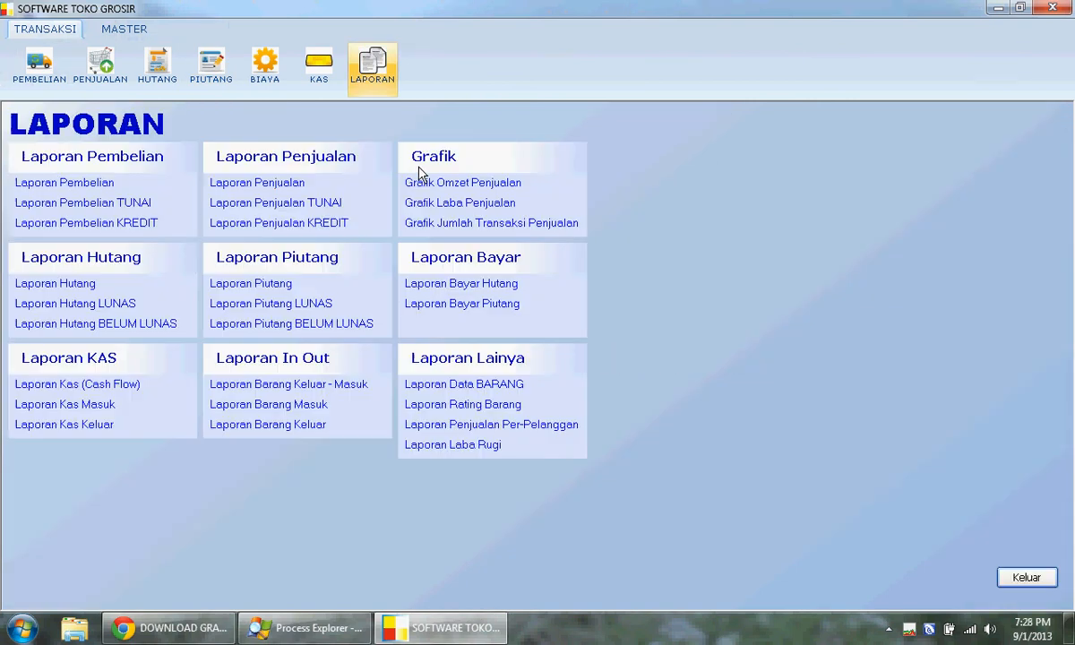
- Review the Laporan Penjualan sales report alternately with the Biaya expense list, and return to the Laporan page
{"action": "left_click", "coordinate": [254, 183]}
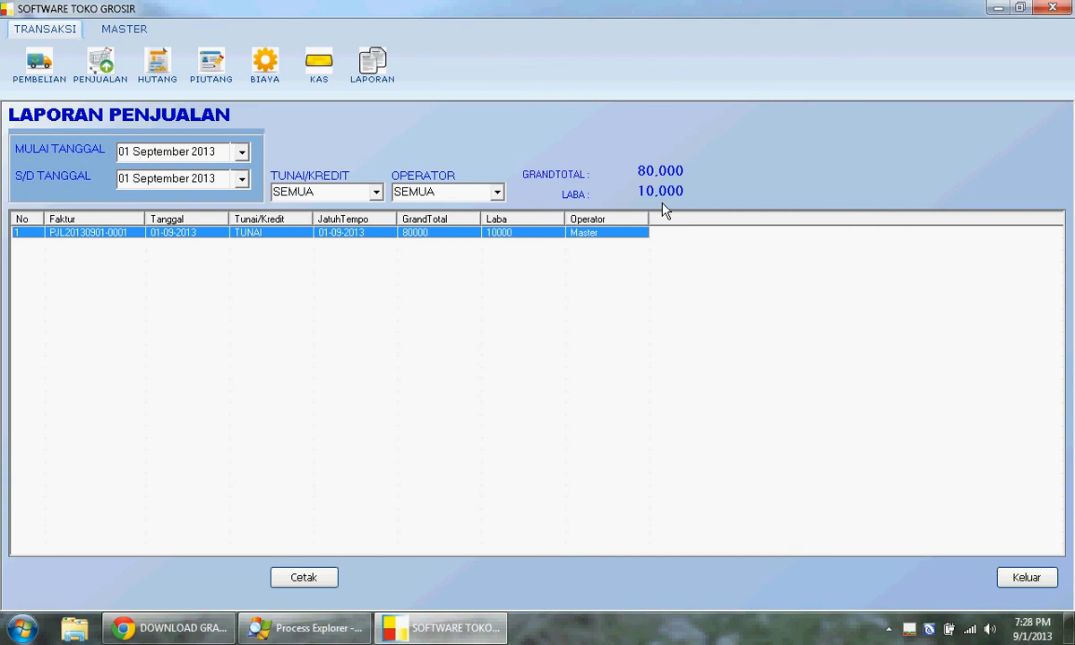
{"action": "left_click", "coordinate": [260, 80]}
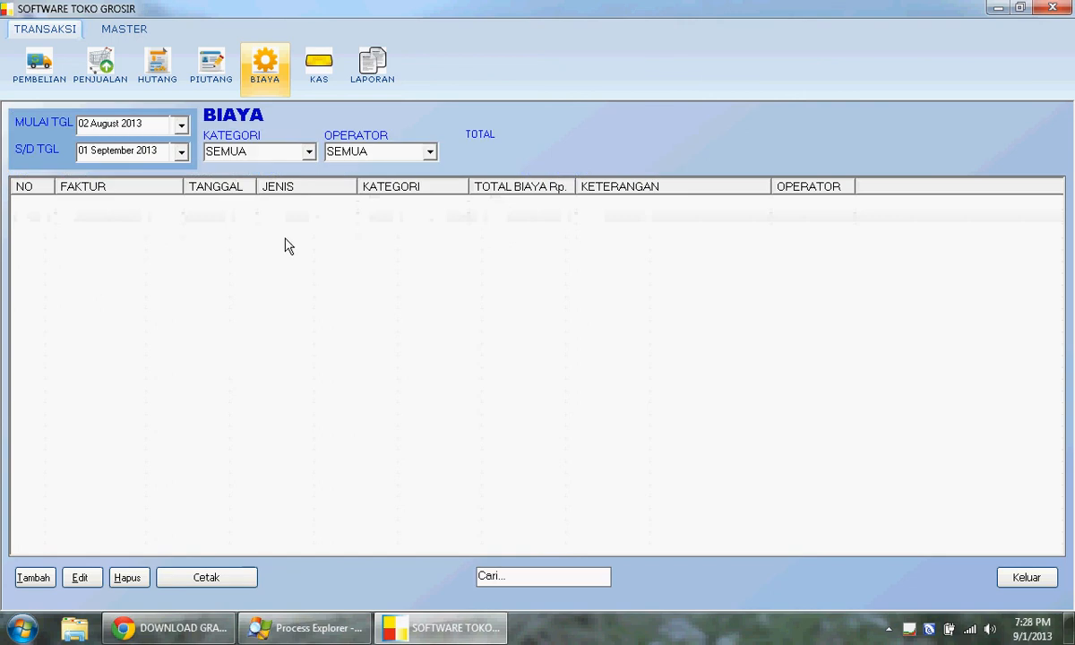
{"action": "left_click", "coordinate": [381, 64]}
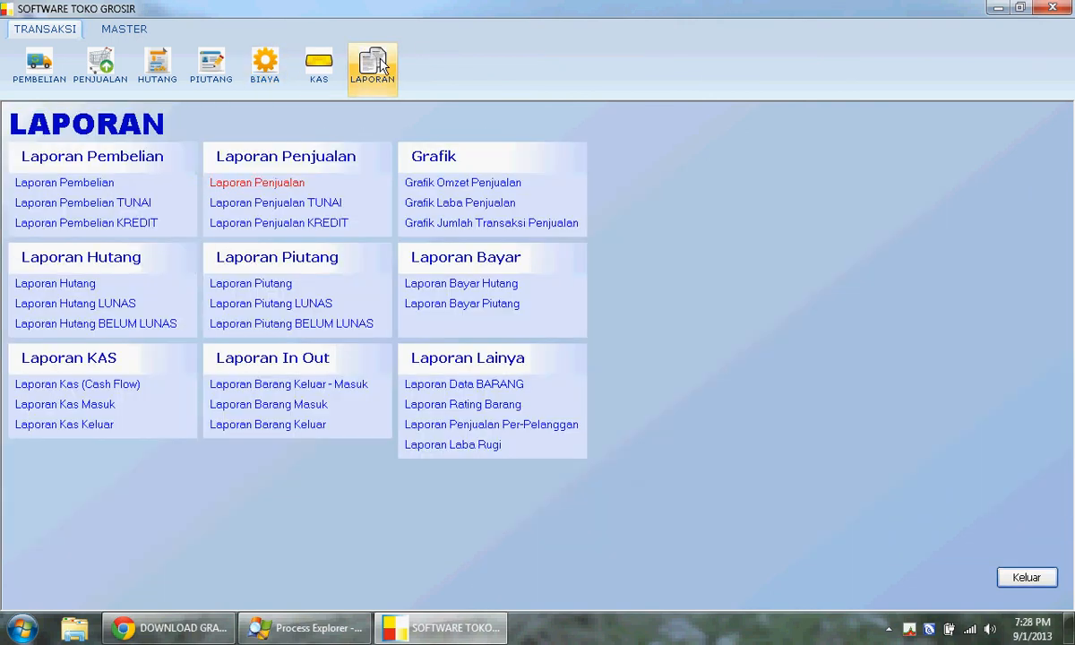
{"action": "left_click", "coordinate": [291, 183]}
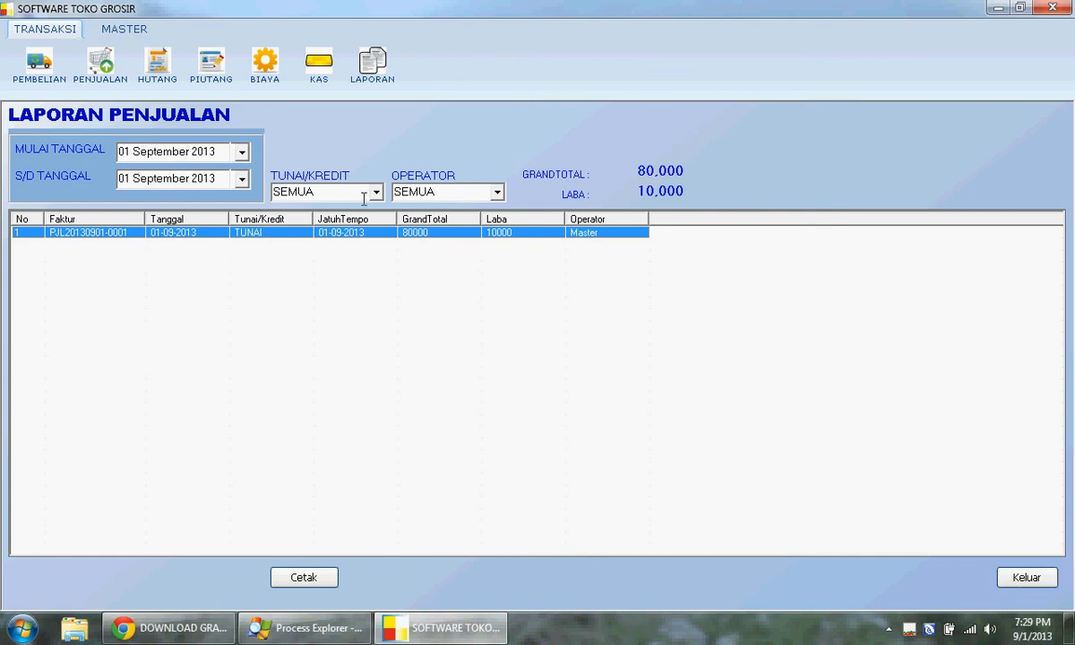
{"action": "left_click", "coordinate": [255, 77]}
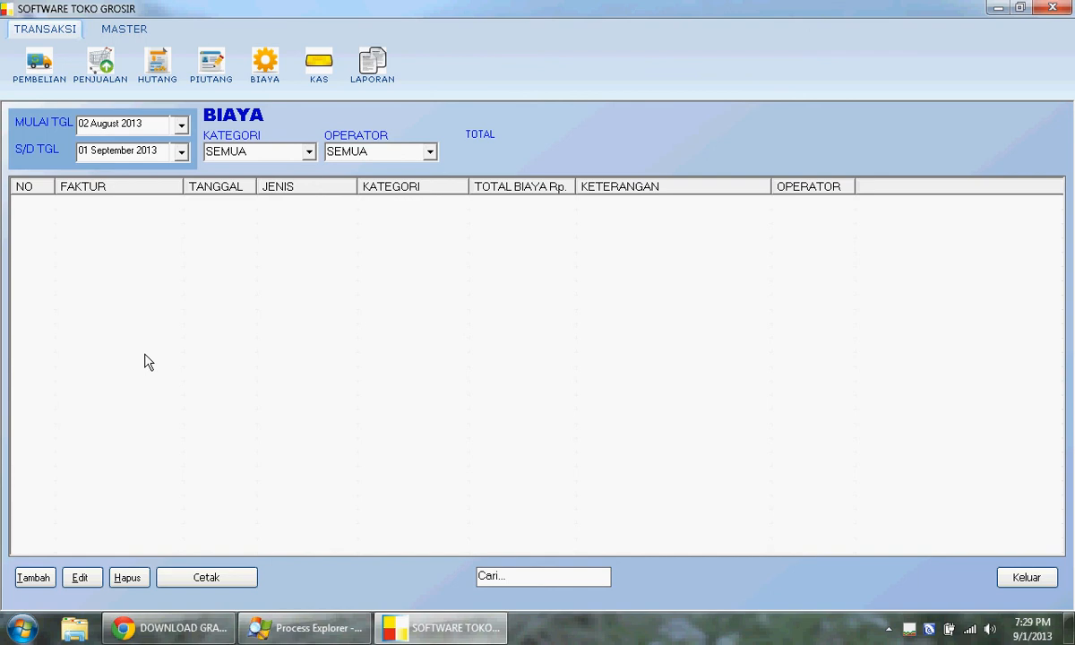
{"action": "left_click", "coordinate": [373, 63]}
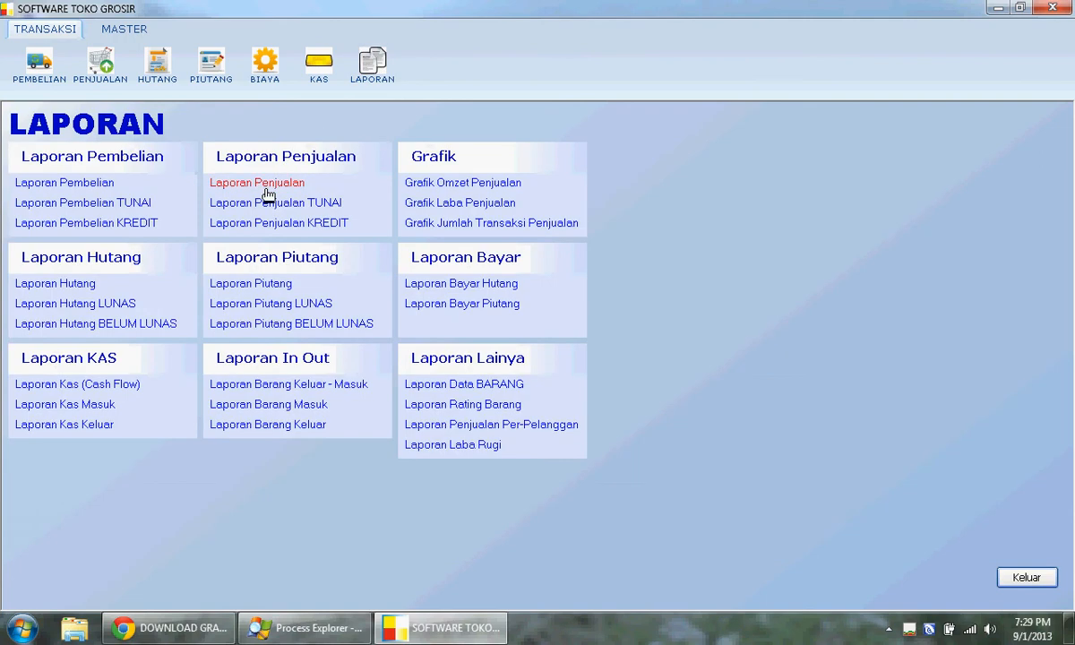
- View the Grafik Omzet Penjualan for September 2013, switch the chart to LABA PENJUALAN, and exit it
{"action": "left_click", "coordinate": [267, 195]}
{"action": "left_click", "coordinate": [351, 69]}
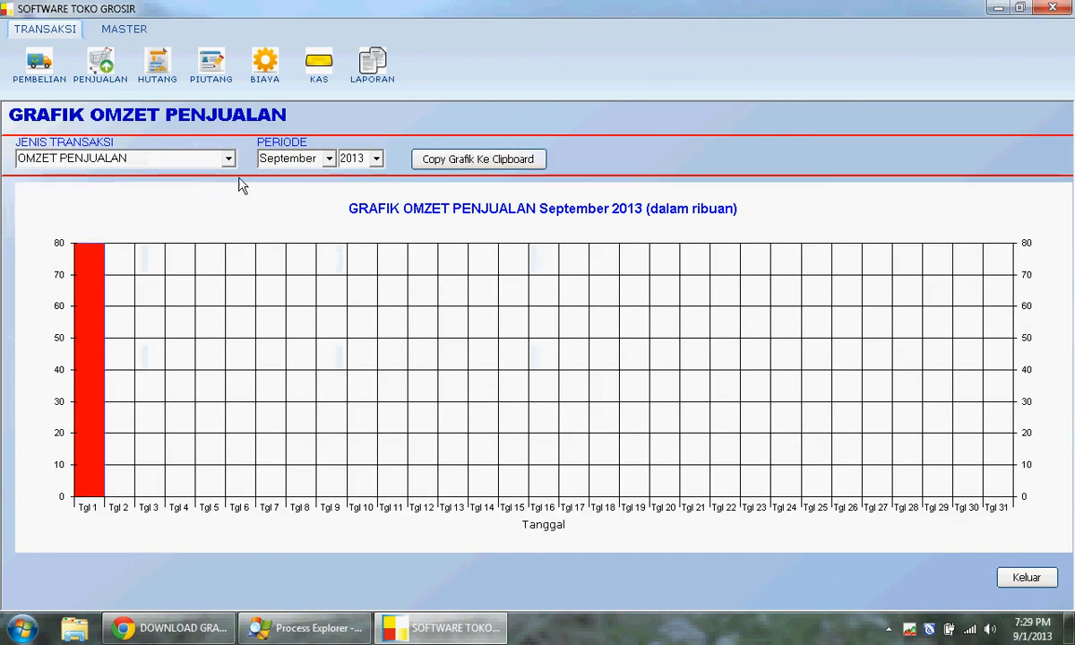
{"action": "left_click", "coordinate": [228, 161]}
{"action": "left_click", "coordinate": [215, 186]}
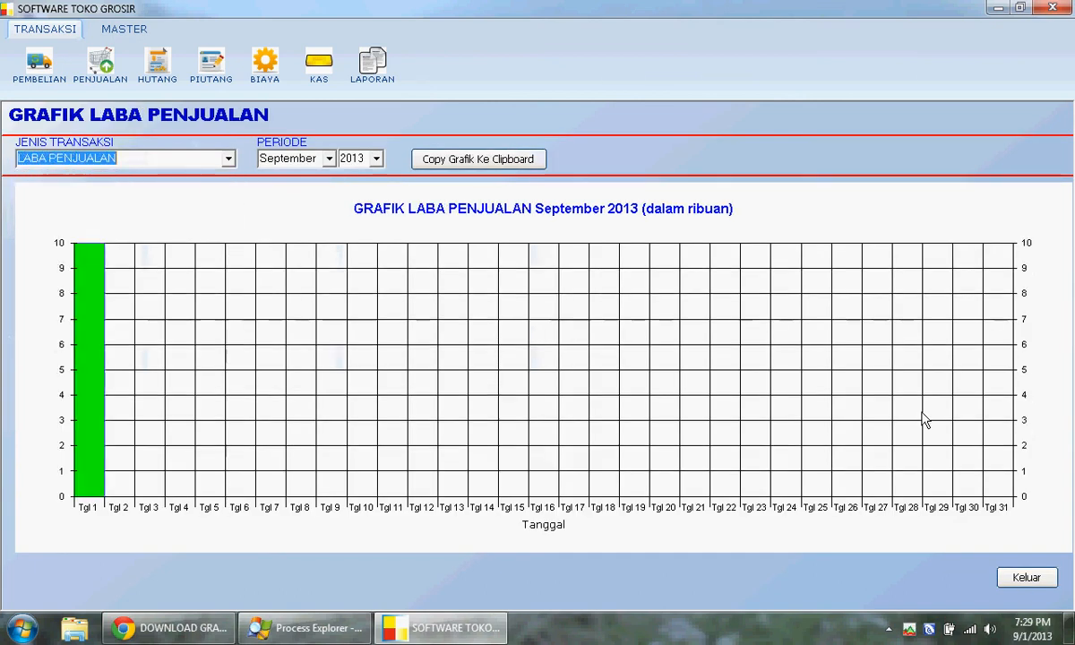
{"action": "left_click", "coordinate": [1022, 578]}
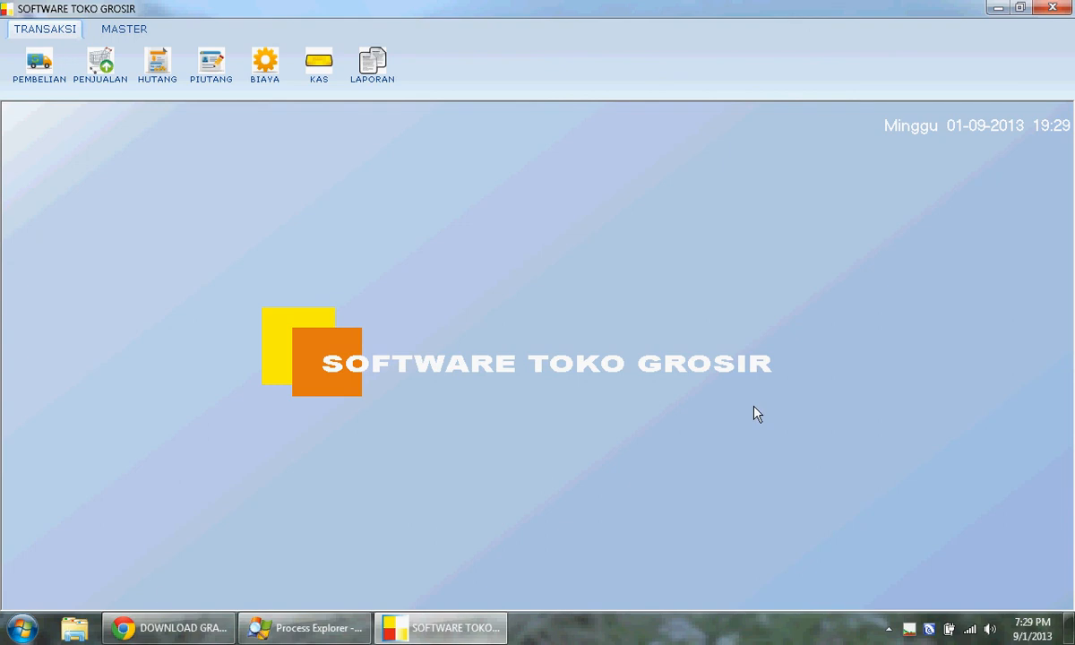
- Switch to Chrome and open the Cara Beli page of indoaplikasi.com on buying a software licence
{"action": "left_click", "coordinate": [161, 629]}
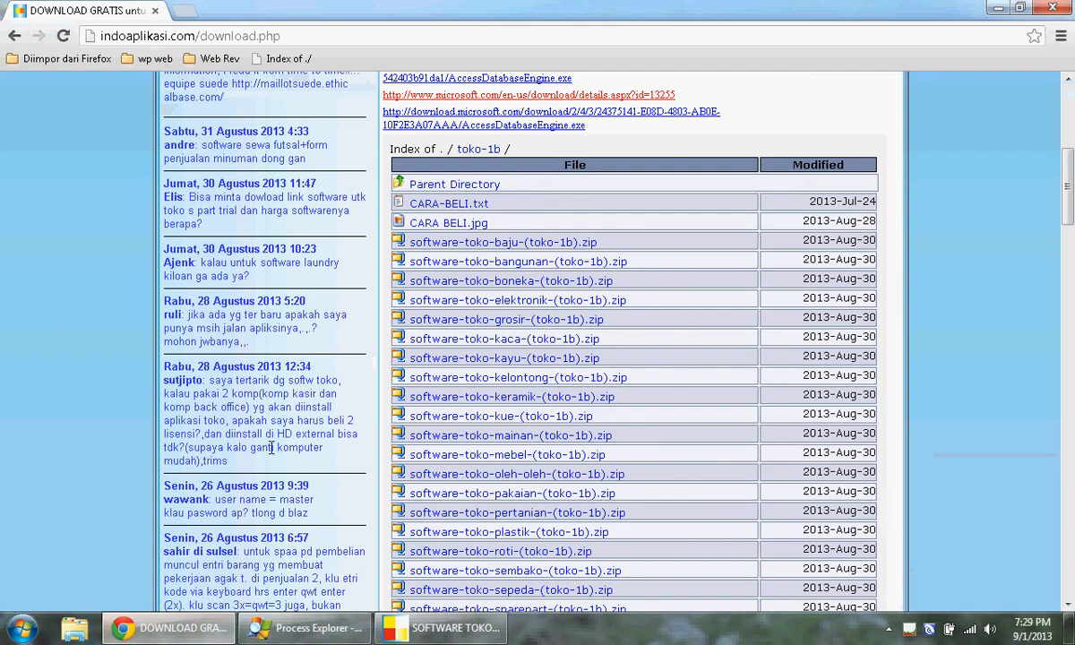
{"action": "scroll", "coordinate": [270, 437], "scroll_direction": "up", "scroll_amount": 4}
{"action": "scroll", "coordinate": [270, 438], "scroll_direction": "up", "scroll_amount": 1}
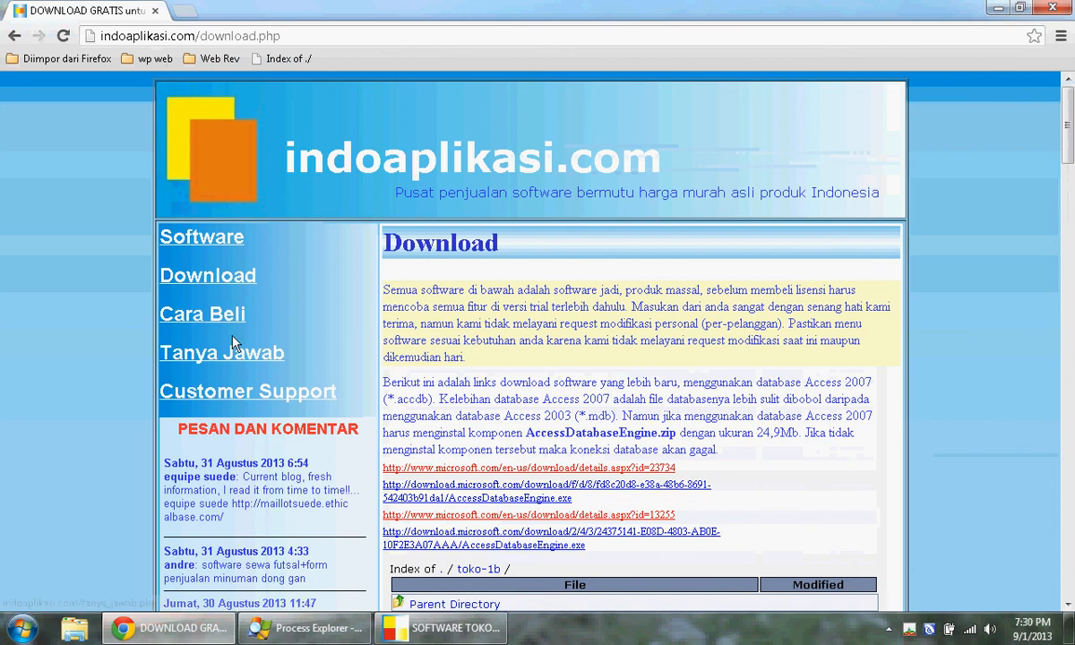
{"action": "left_click", "coordinate": [219, 314]}
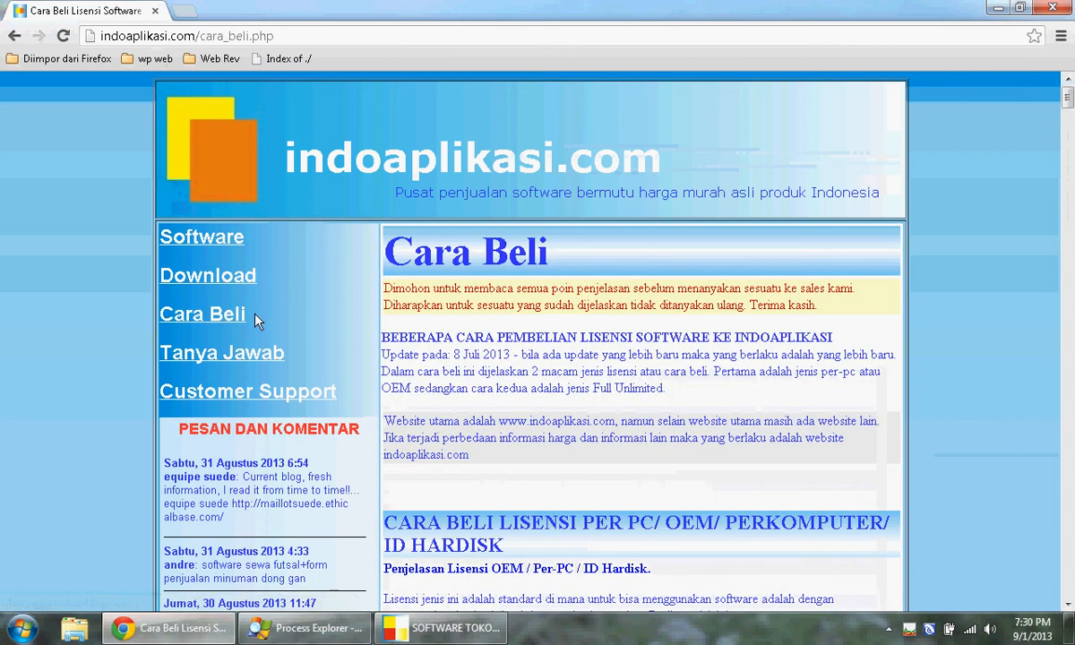